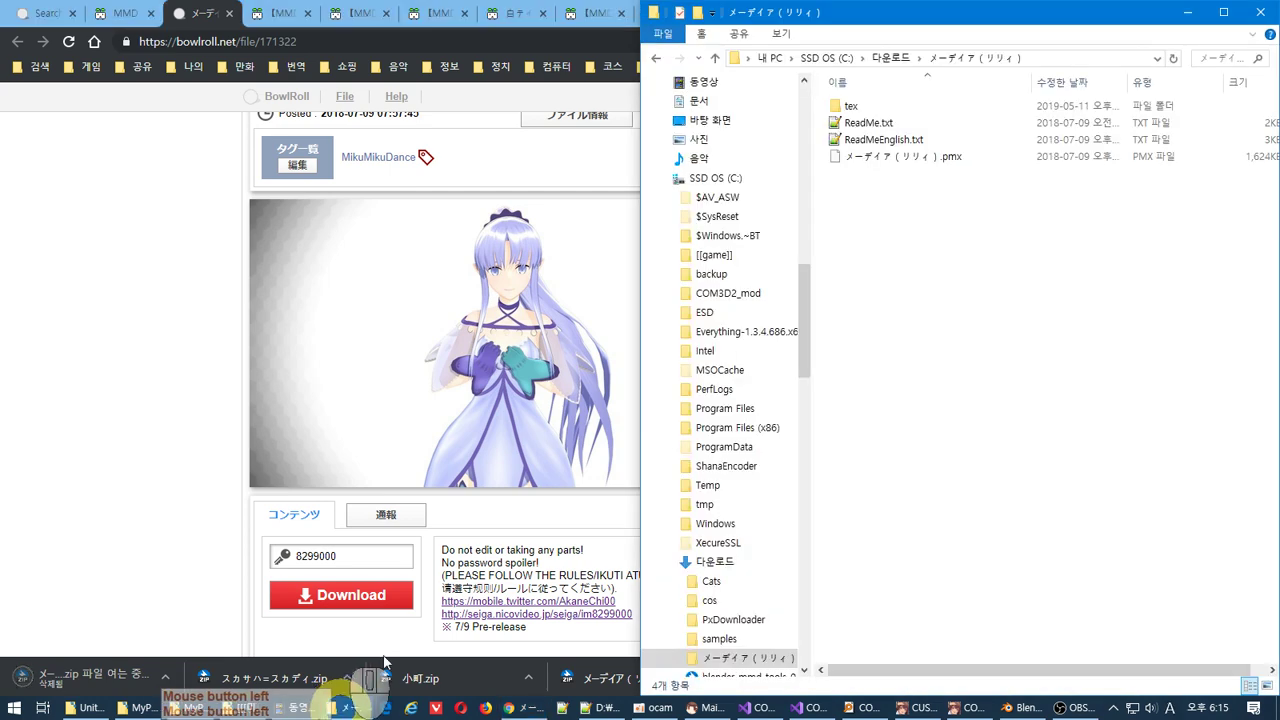
- Look over the texture files in the tex folder of the downloaded メーデイア（リリィ） model, and return to the model folder
{"action": "left_click", "coordinate": [944, 233]}
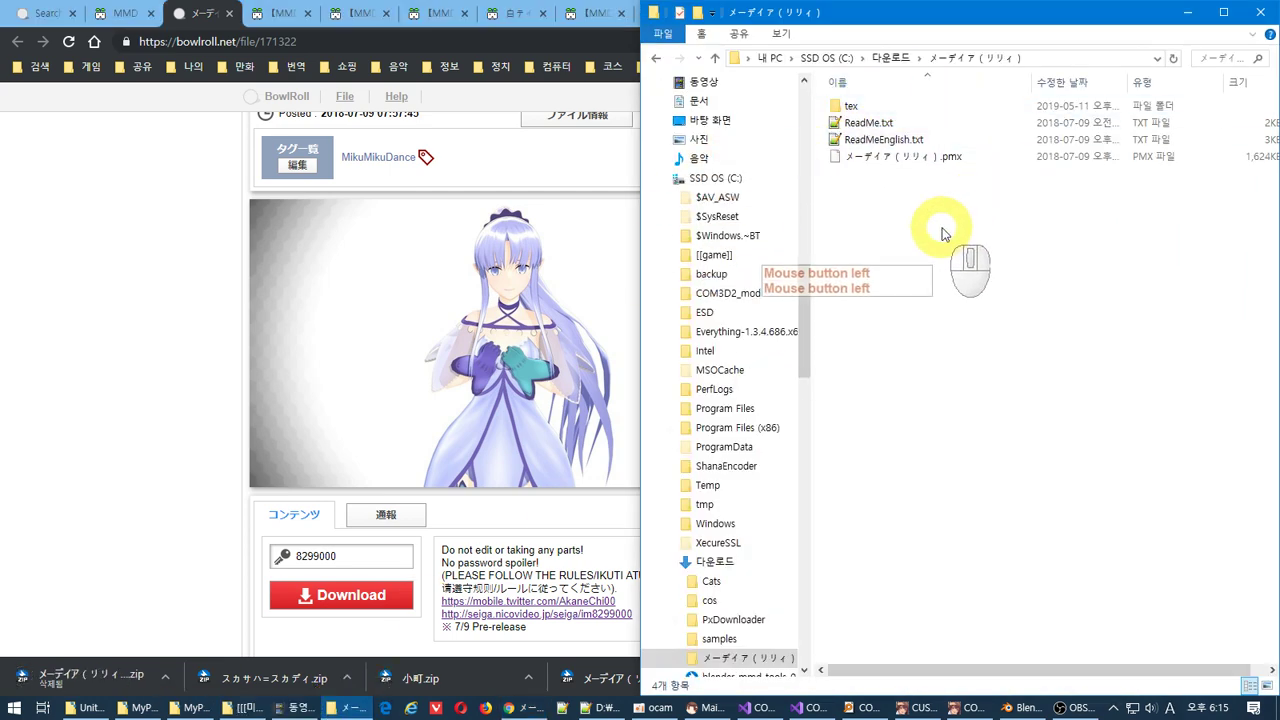
{"action": "double_click", "coordinate": [862, 105]}
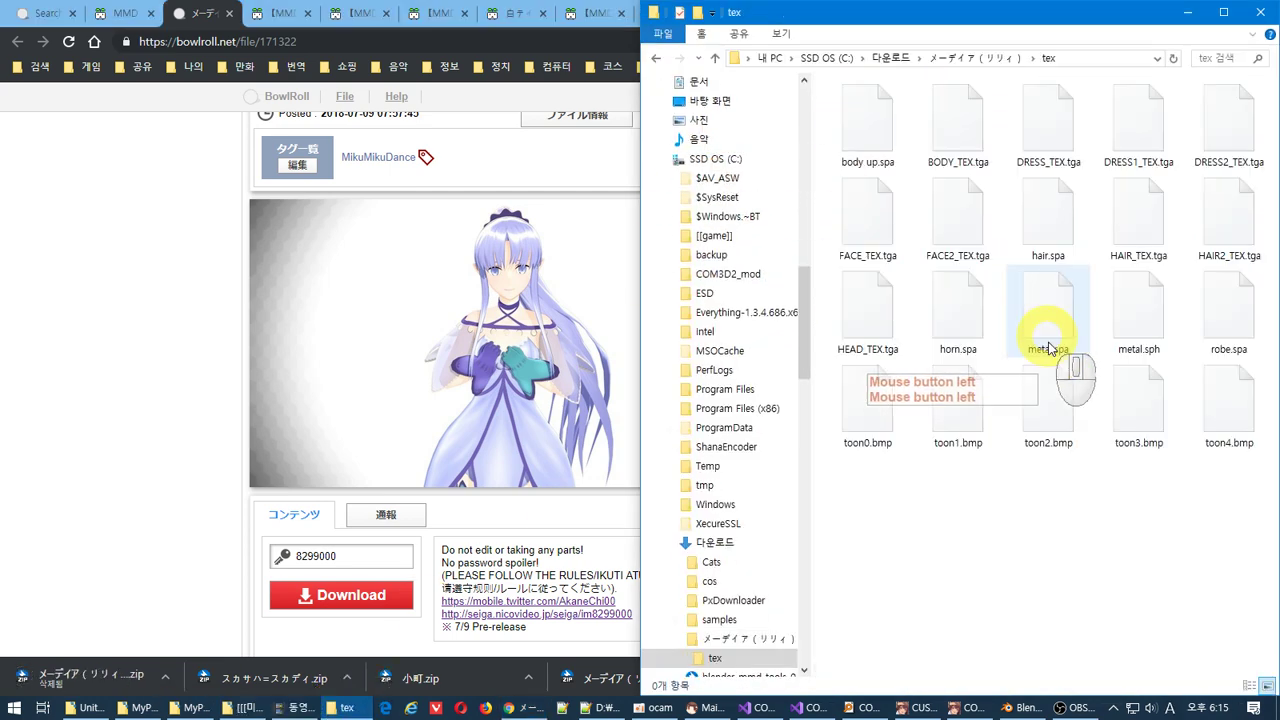
{"action": "left_click", "coordinate": [1007, 545]}
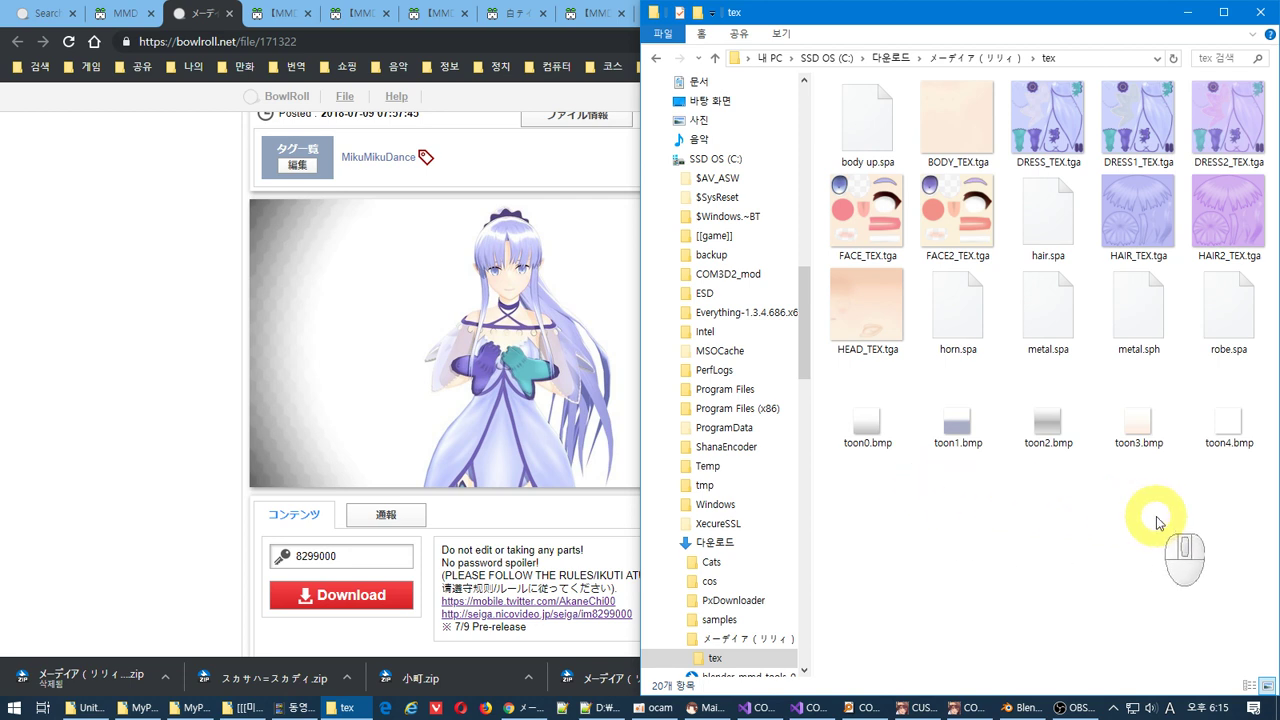
{"action": "left_click", "coordinate": [967, 60]}
{"action": "double_click", "coordinate": [90, 678]}
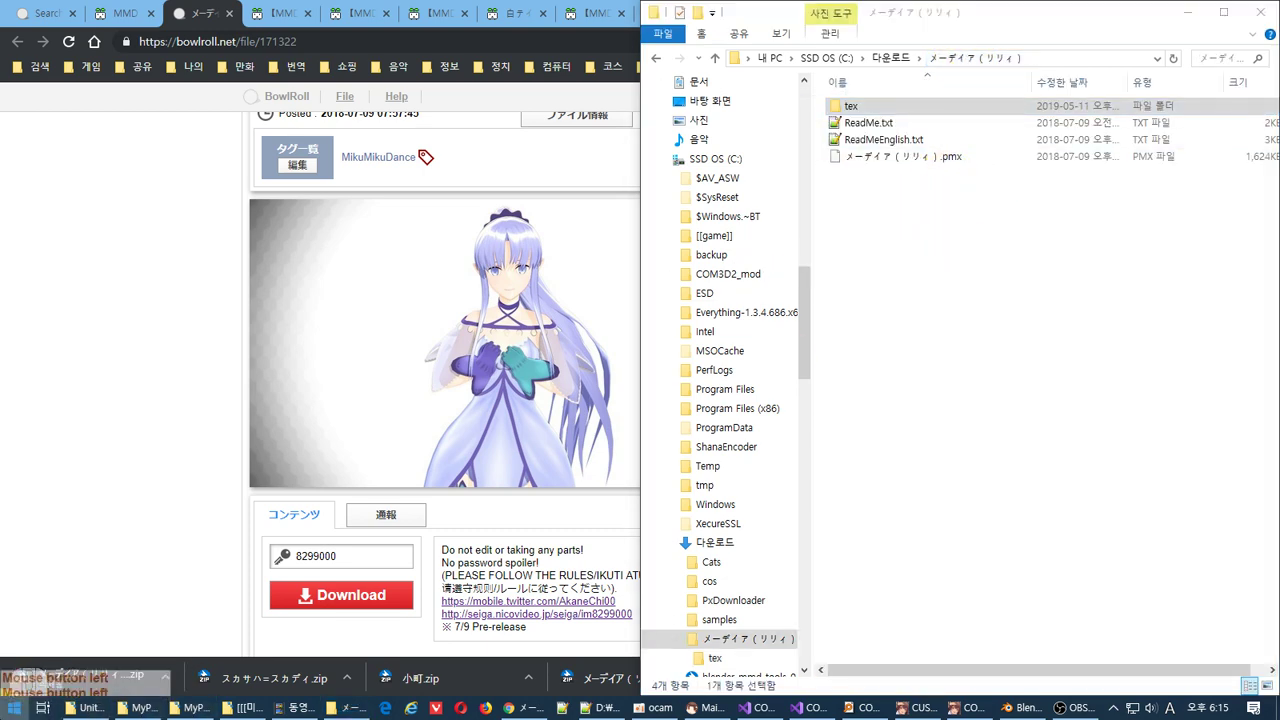
- Switch to Blender, start a new file, and delete all of the default scene's objects
{"action": "key", "text": "super"}
{"action": "left_click", "coordinate": [1020, 707]}
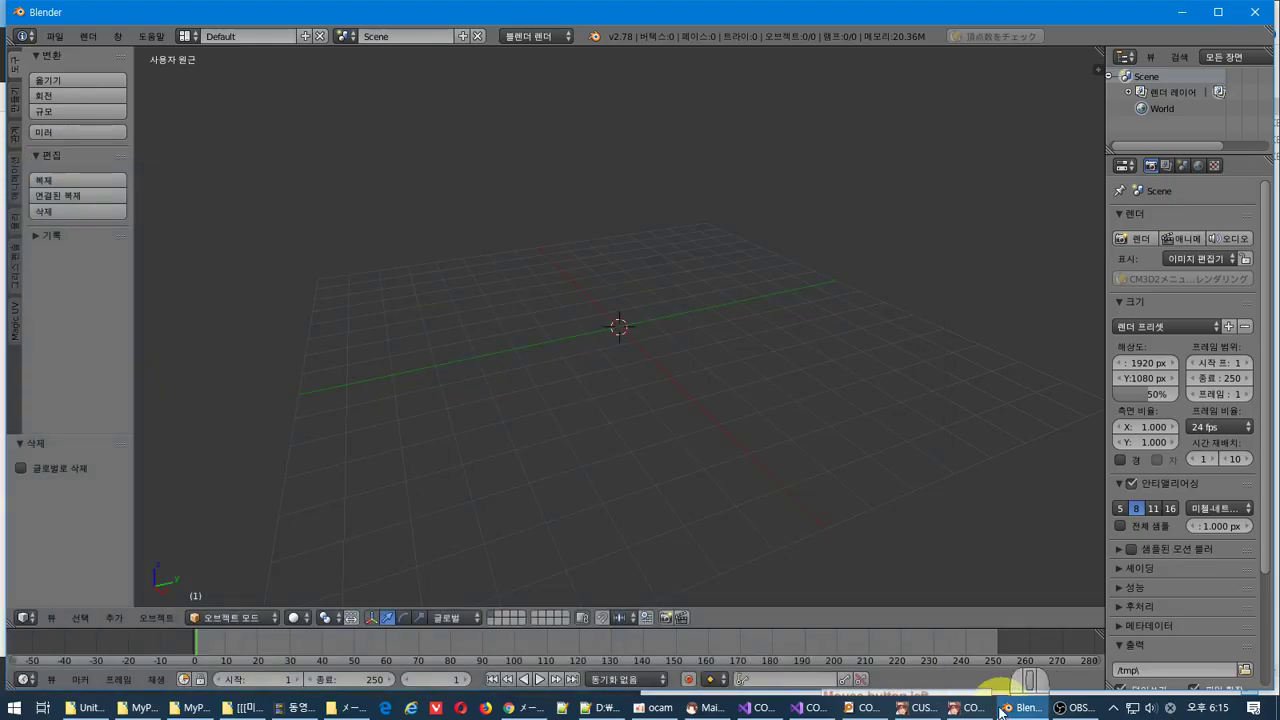
{"action": "left_click", "coordinate": [56, 38]}
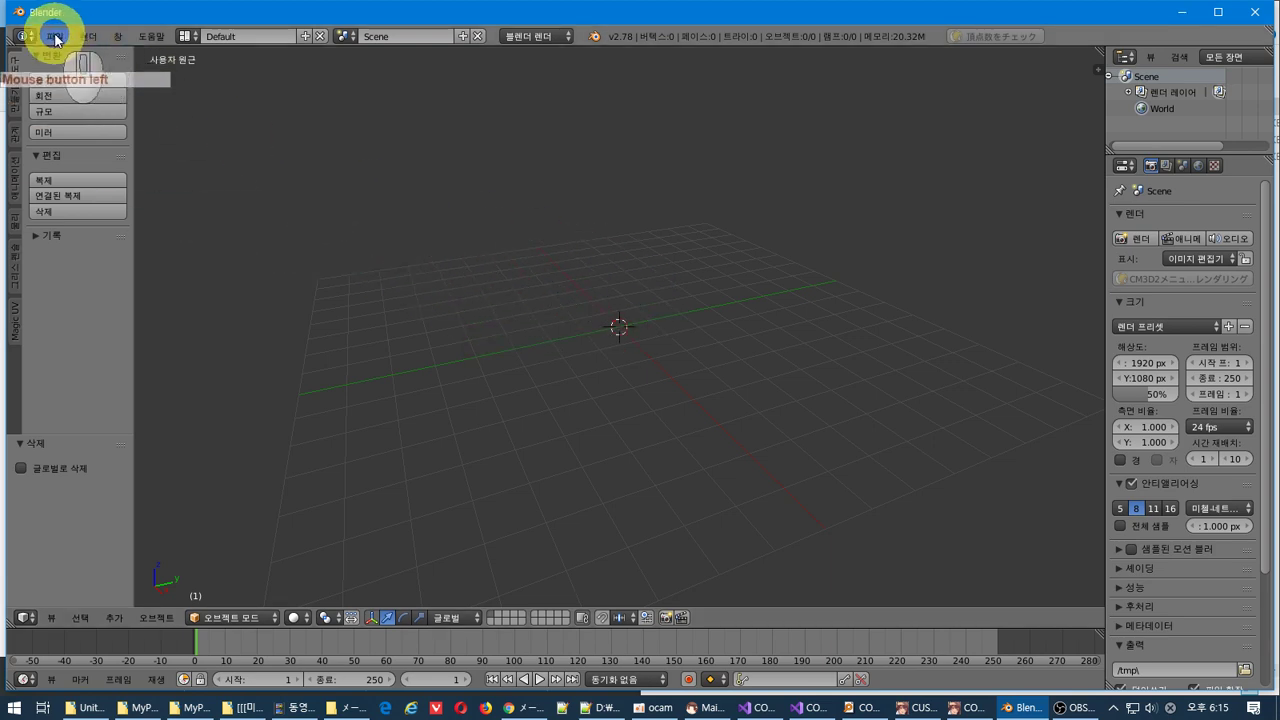
{"action": "left_click", "coordinate": [53, 53]}
{"action": "left_click", "coordinate": [52, 70]}
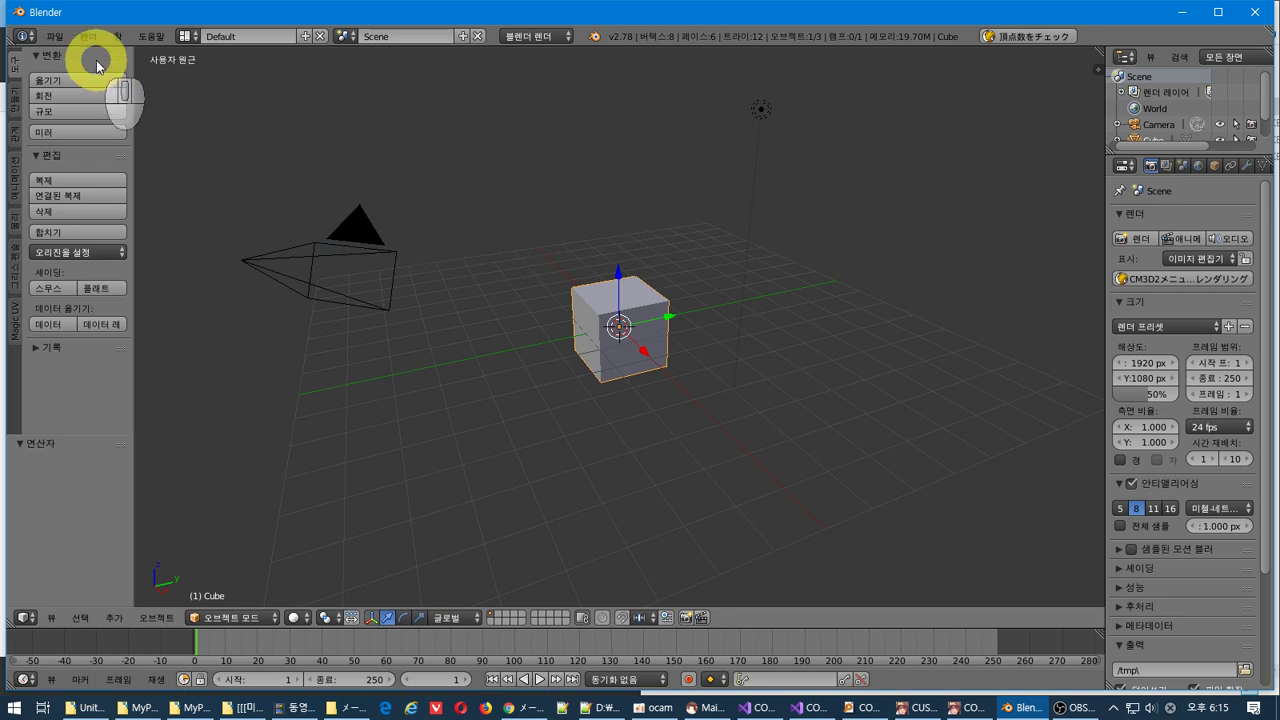
{"action": "middle_click_drag", "start_coordinate": [375, 398], "coordinate": [433, 445]}
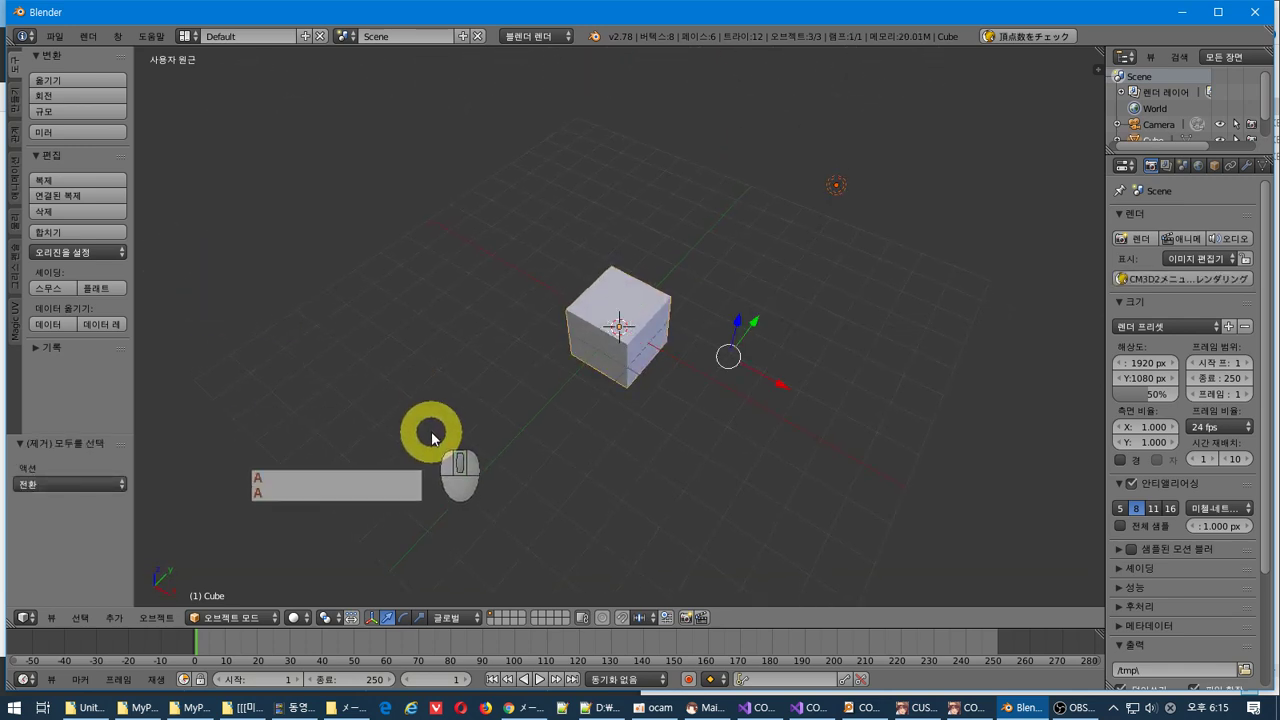
{"action": "left_click", "coordinate": [432, 436]}
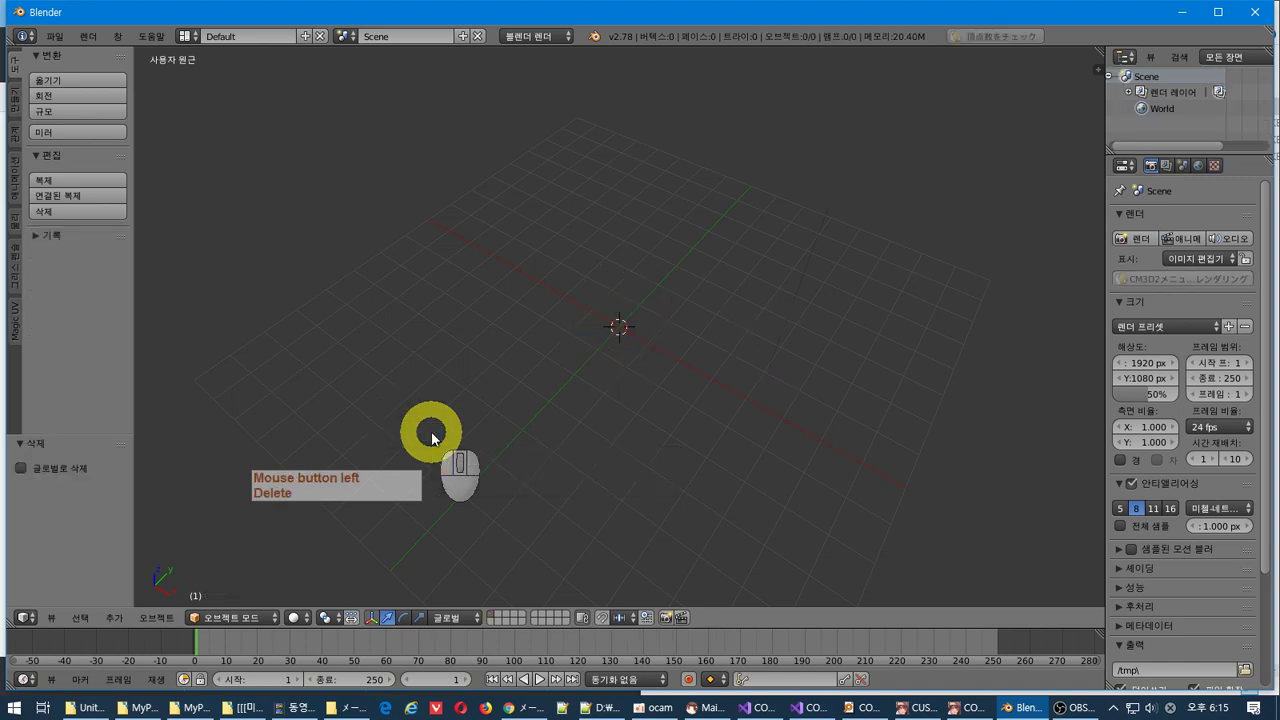
- Try to import メーデイア（リリィ）.pmx from C:\Download\メーデイア（リリィ） with the PMX File for MMD importer
{"action": "middle_click_drag", "start_coordinate": [643, 236], "coordinate": [614, 371]}
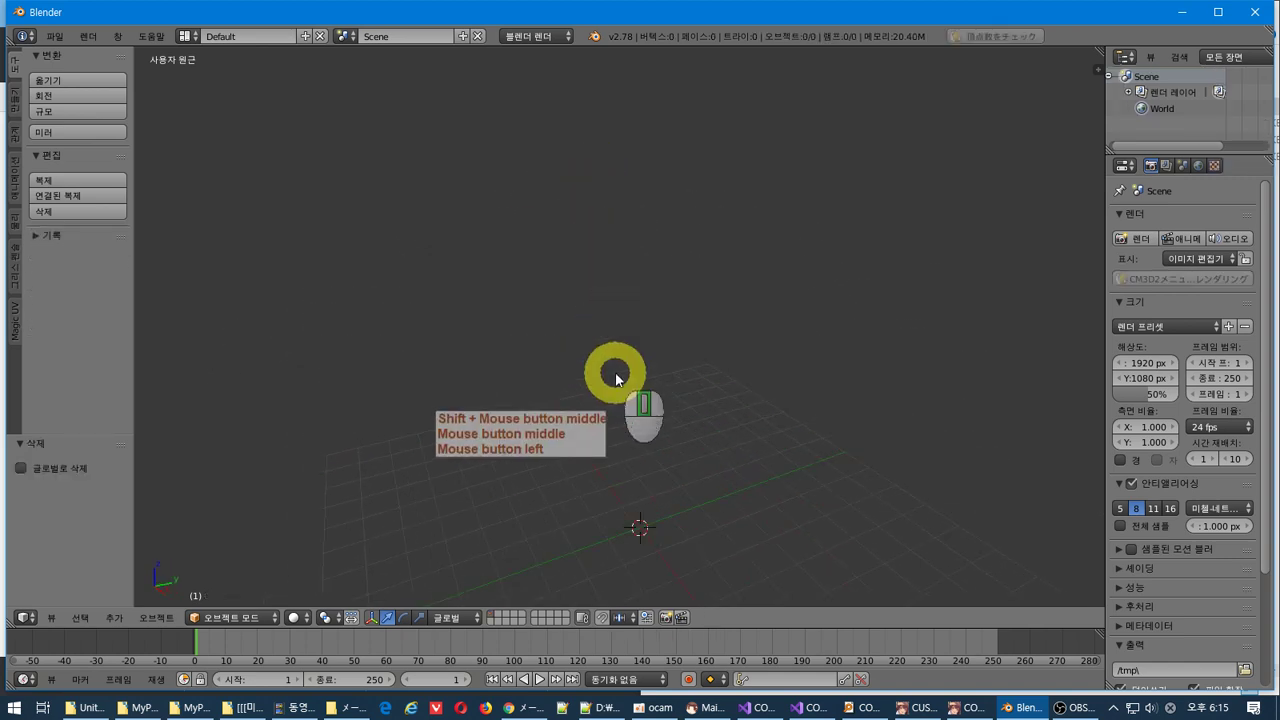
{"action": "left_click", "coordinate": [55, 36]}
{"action": "left_click", "coordinate": [190, 325]}
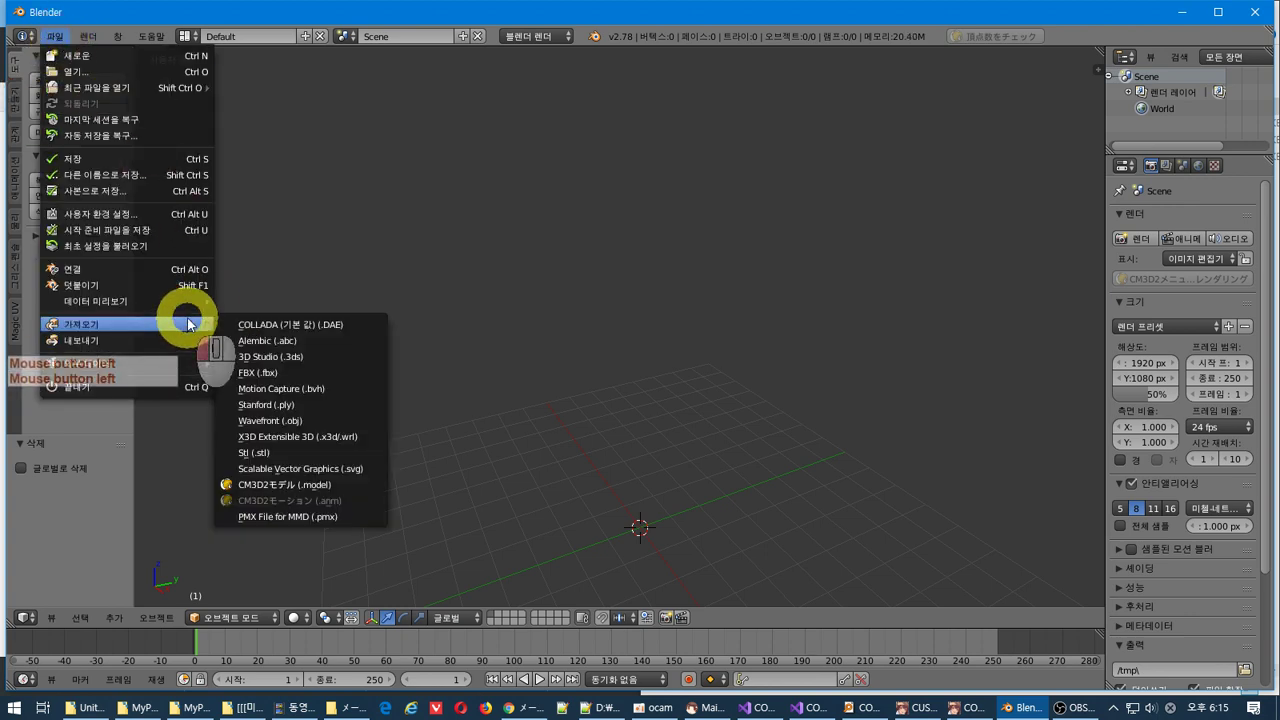
{"action": "left_click", "coordinate": [340, 516]}
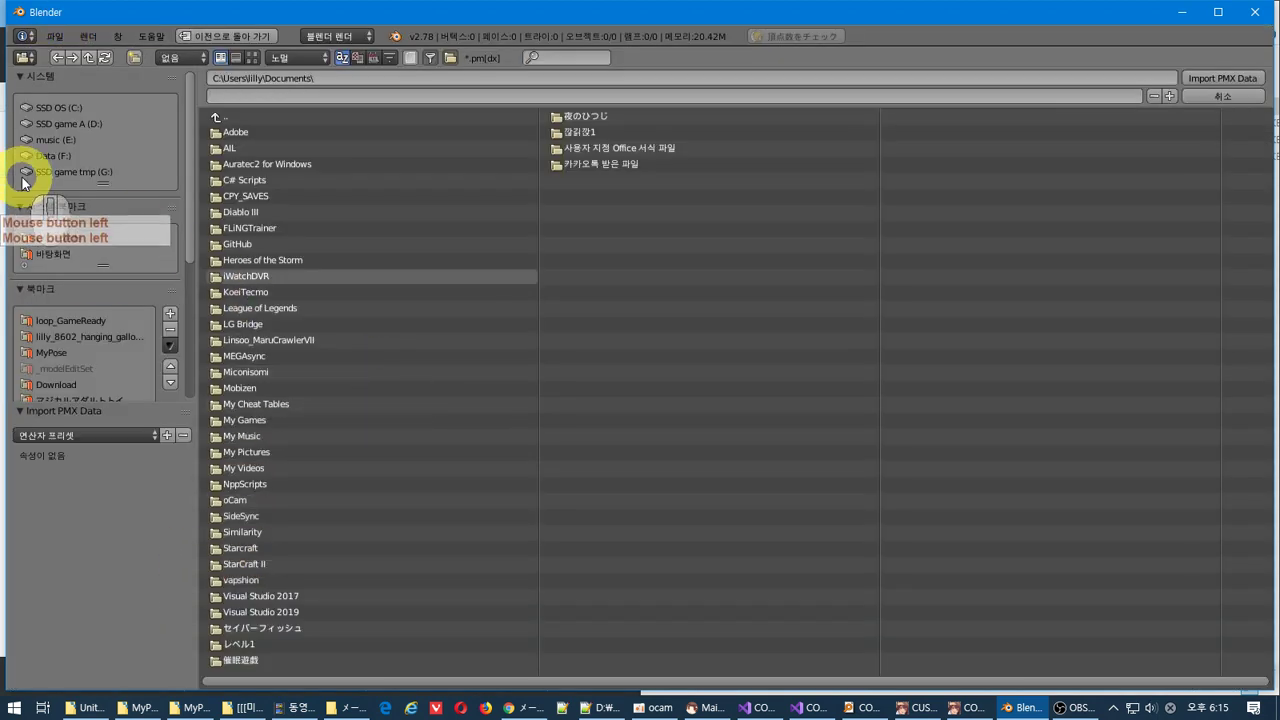
{"action": "scroll", "coordinate": [90, 277], "scroll_direction": "down", "scroll_amount": 4}
{"action": "left_click", "coordinate": [114, 301]}
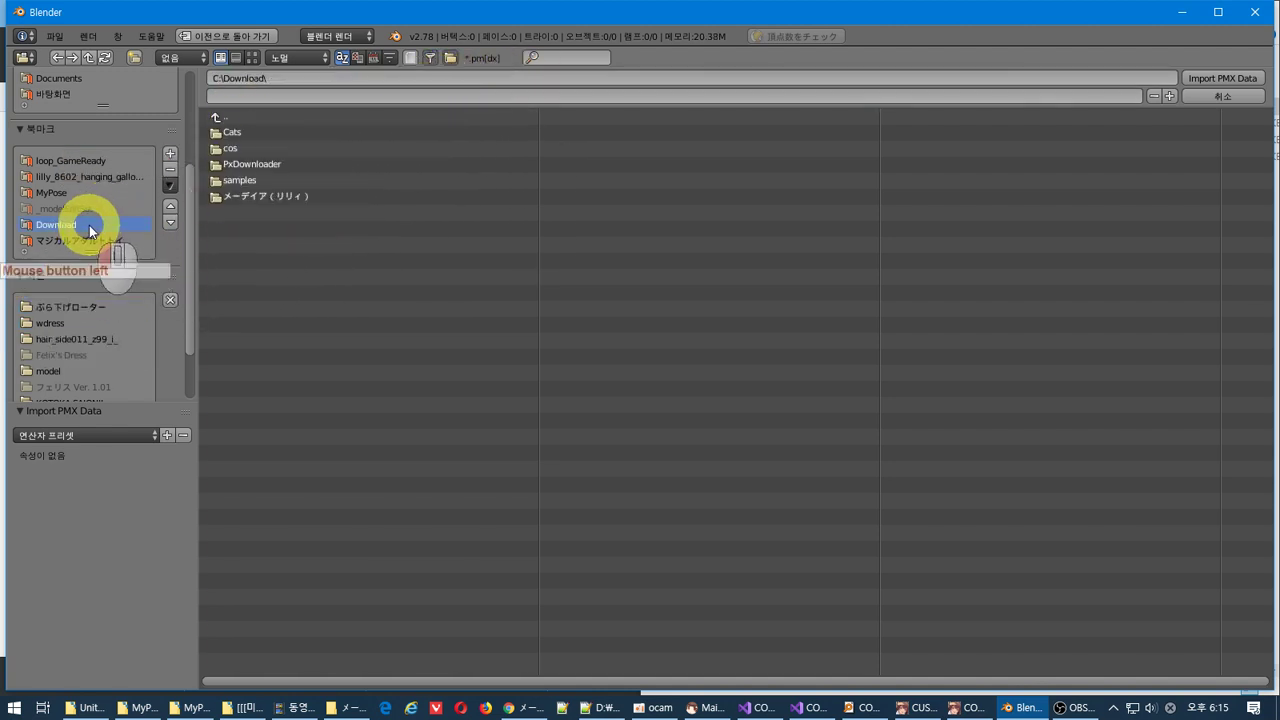
{"action": "double_click", "coordinate": [331, 192]}
{"action": "left_click", "coordinate": [337, 149]}
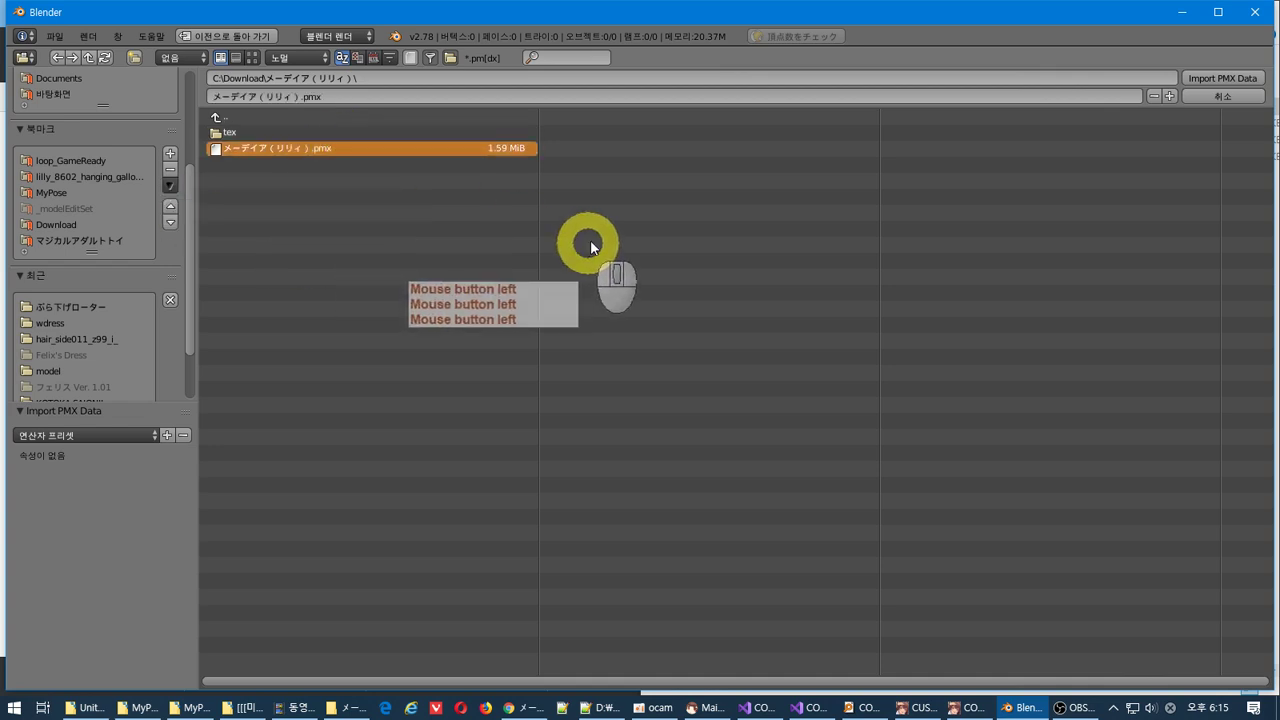
{"action": "left_click", "coordinate": [1237, 82]}
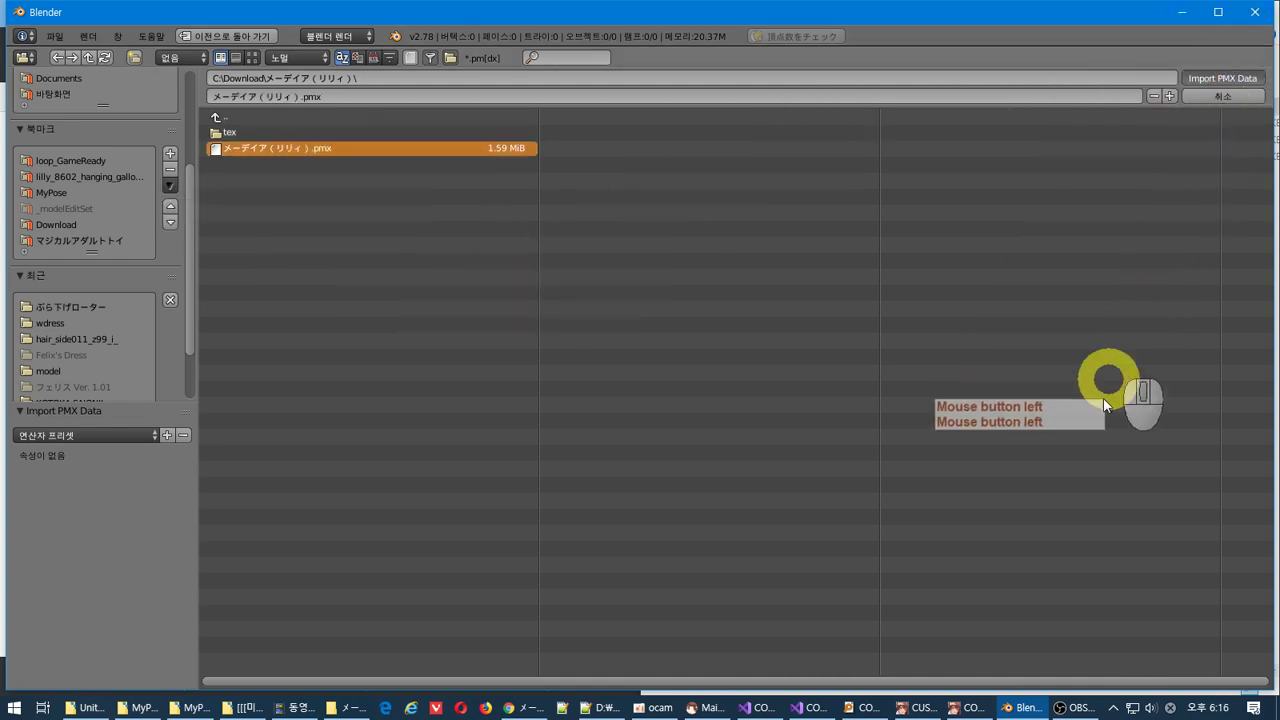
- Try deleting all bones of the imported armature, and undo the deletion
{"action": "mouse_move", "coordinate": [783, 471]}
{"action": "middle_mouse_down"}
{"action": "mouse_move", "coordinate": [743, 460]}
{"action": "mouse_move", "coordinate": [779, 450]}
{"action": "middle_mouse_up"}
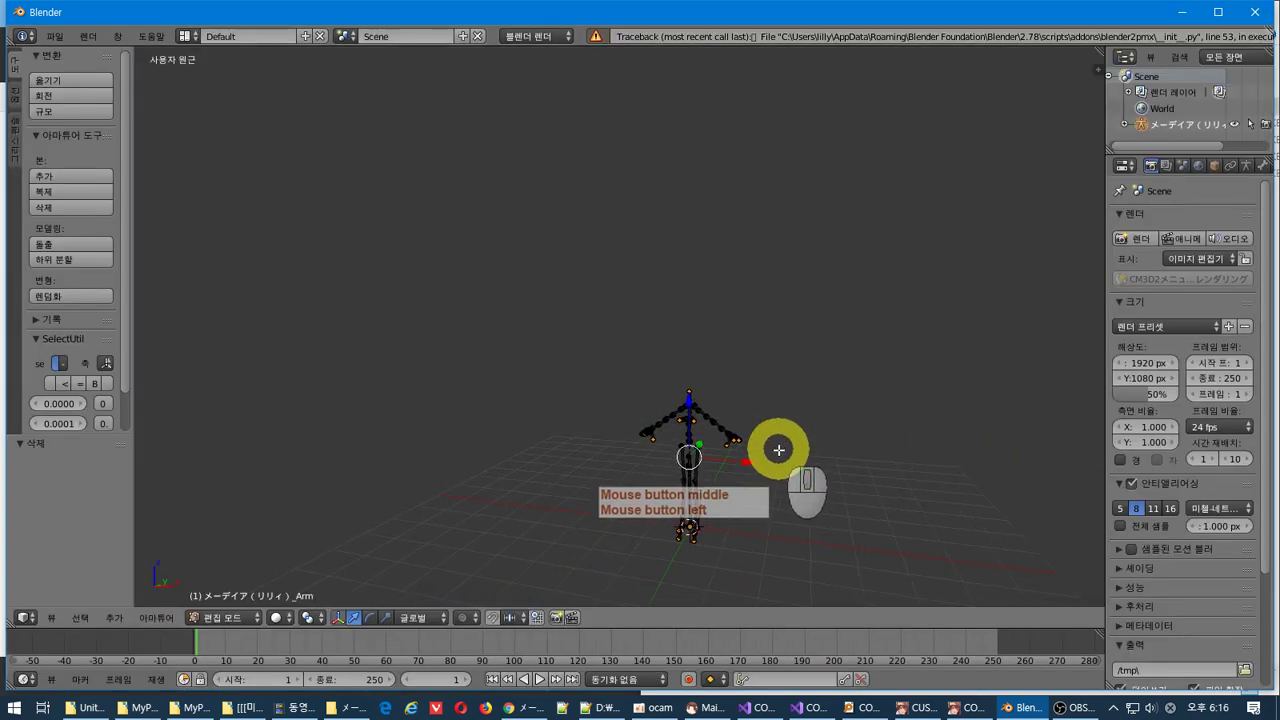
{"action": "middle_click_drag", "start_coordinate": [895, 305], "coordinate": [811, 120], "text": "shift"}
{"action": "key", "text": "a"}
{"action": "key", "text": "a"}
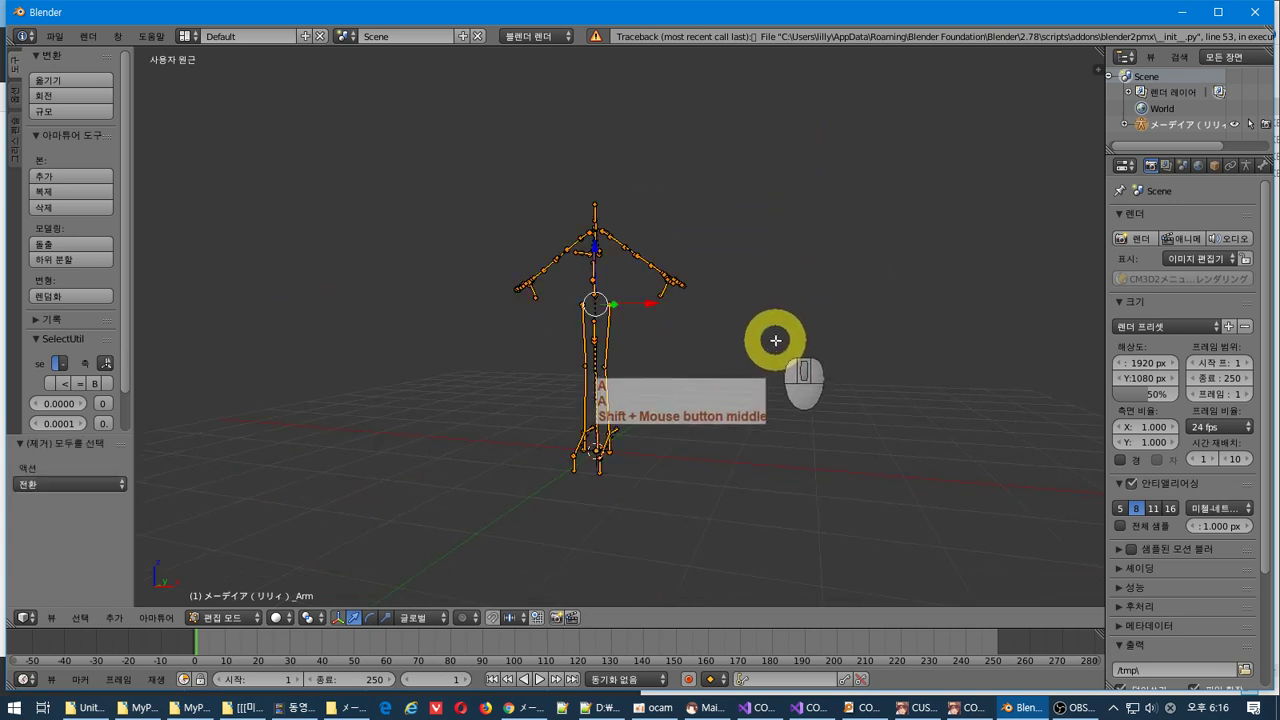
{"action": "key", "text": "Delete"}
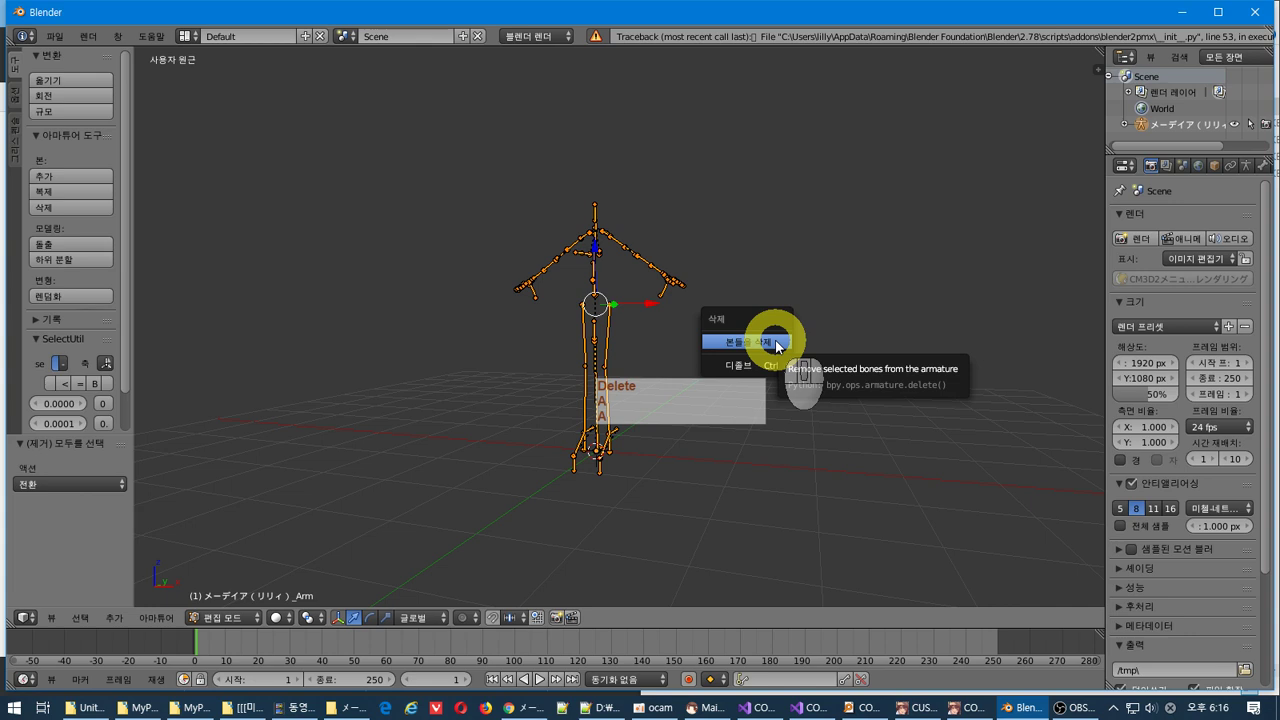
{"action": "left_click", "coordinate": [777, 345]}
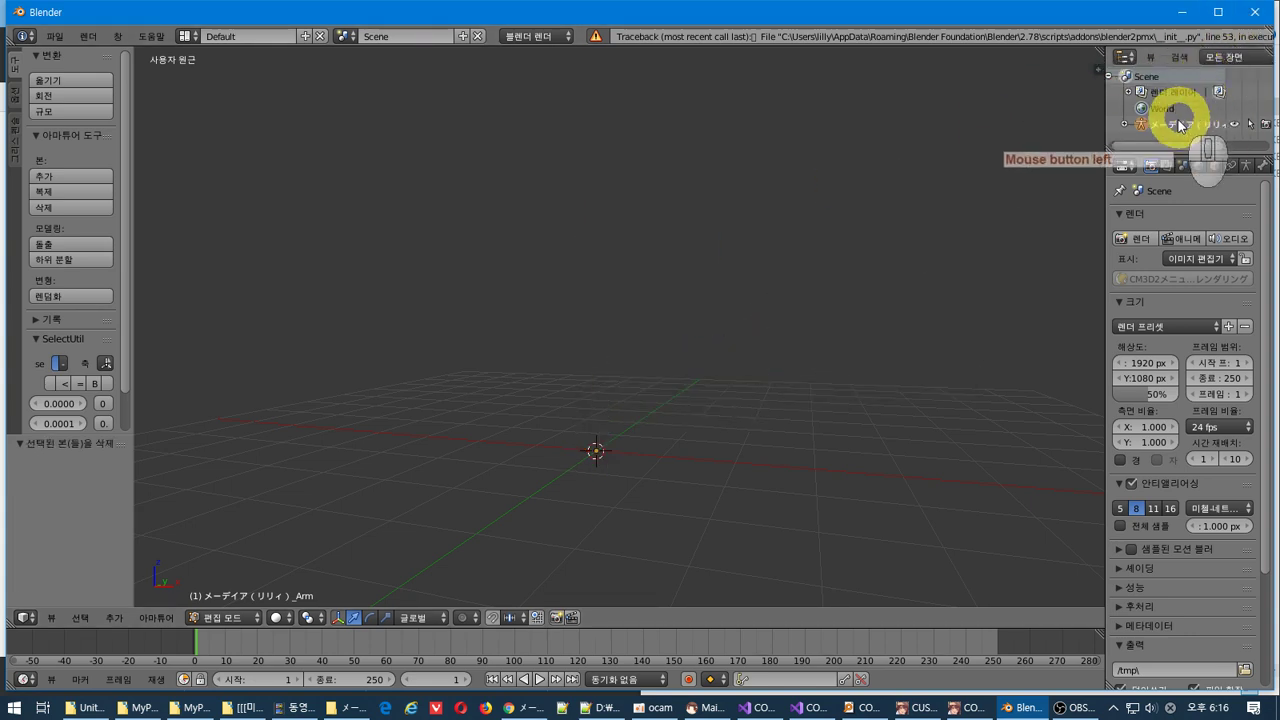
{"action": "key", "text": "ctrl+z"}
{"action": "key", "text": "ctrl+z"}
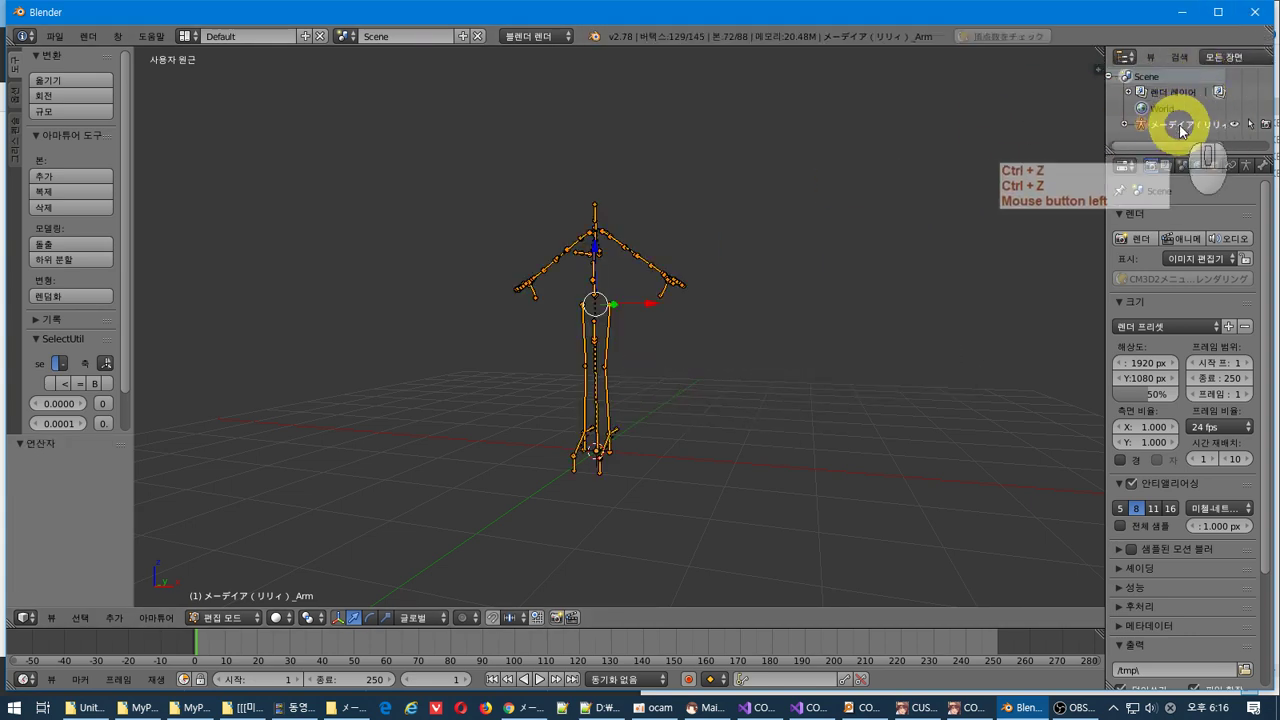
- Enlarge the outliner and delete the imported メーデイア（リリィ） armature with its whole hierarchy
{"action": "left_click", "coordinate": [1125, 125]}
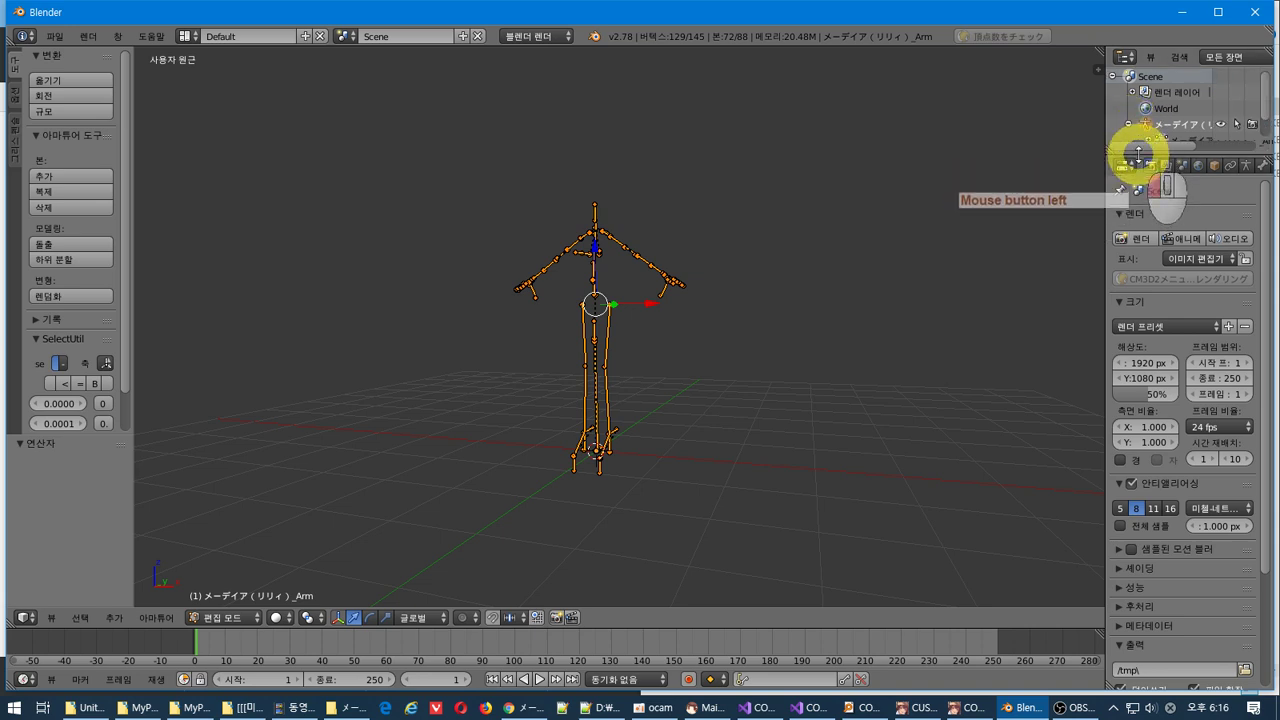
{"action": "left_click_drag", "start_coordinate": [1138, 152], "coordinate": [1143, 260]}
{"action": "right_click", "coordinate": [1171, 120]}
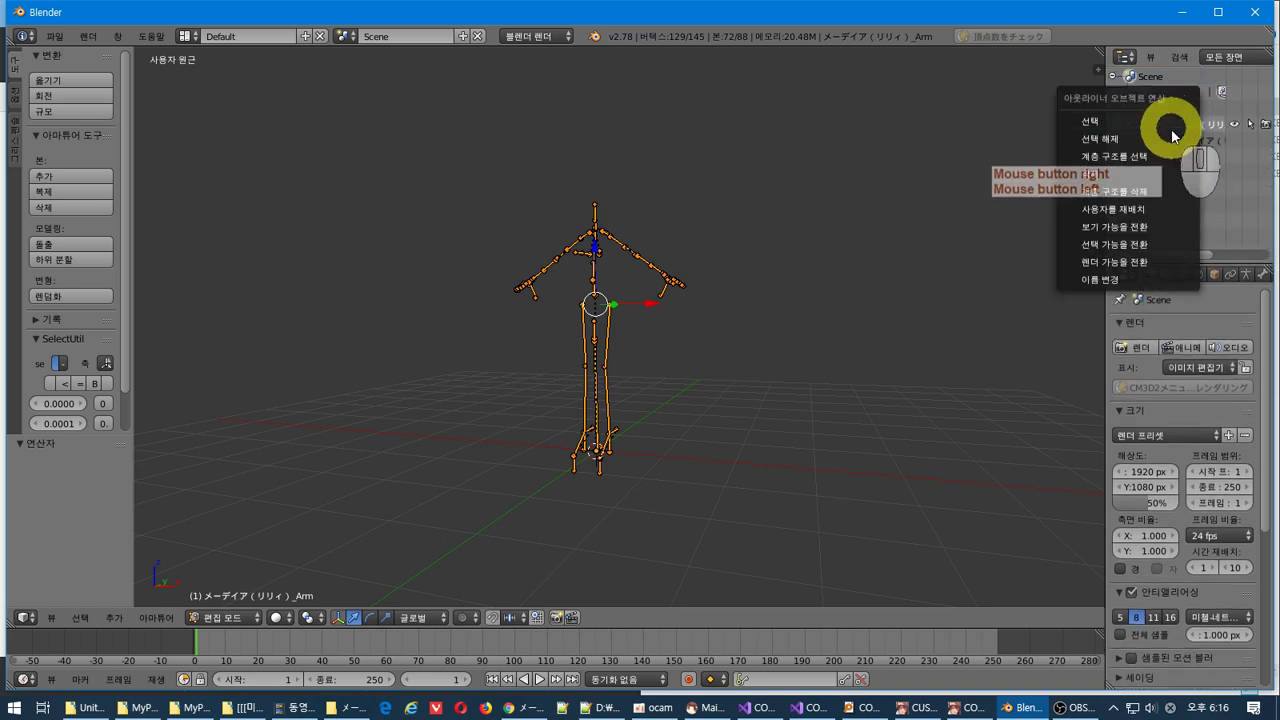
{"action": "left_click", "coordinate": [1177, 199]}
- Filter the add-ons by "mm" in the user preferences and enable Object: mmd_tools
{"action": "left_click", "coordinate": [58, 36]}
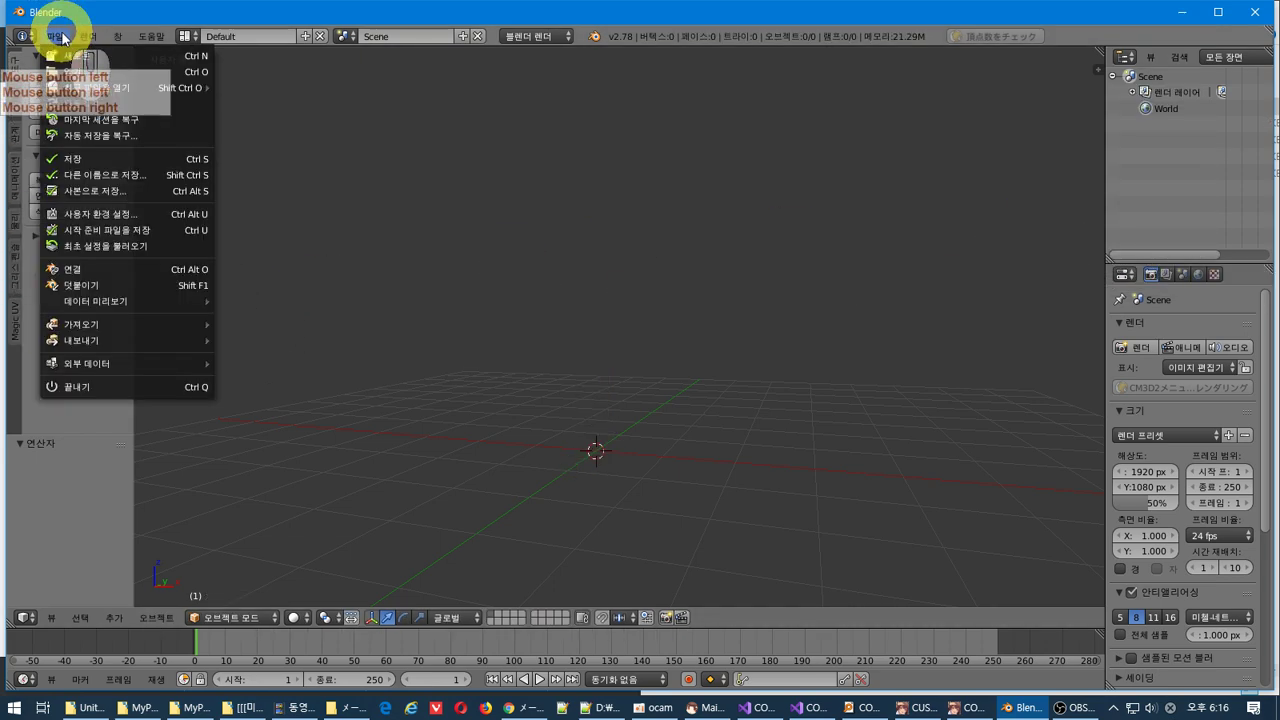
{"action": "left_click", "coordinate": [190, 215]}
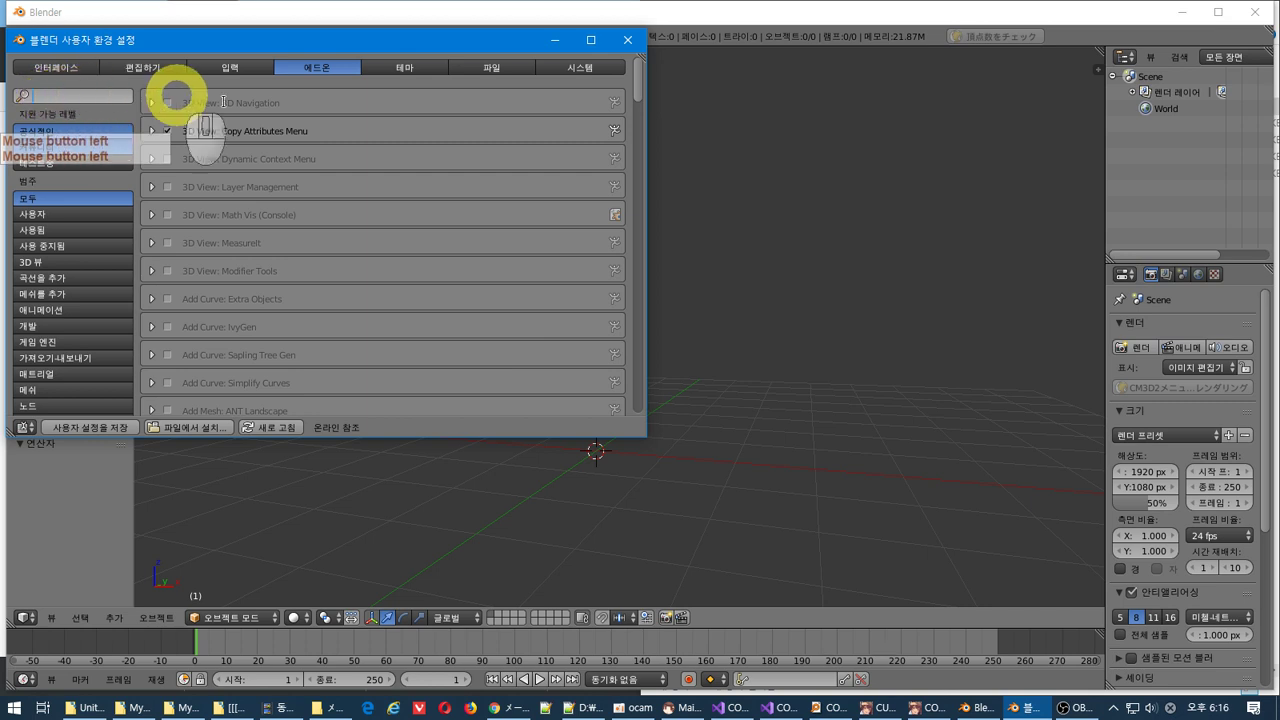
{"action": "type", "text": "mm"}
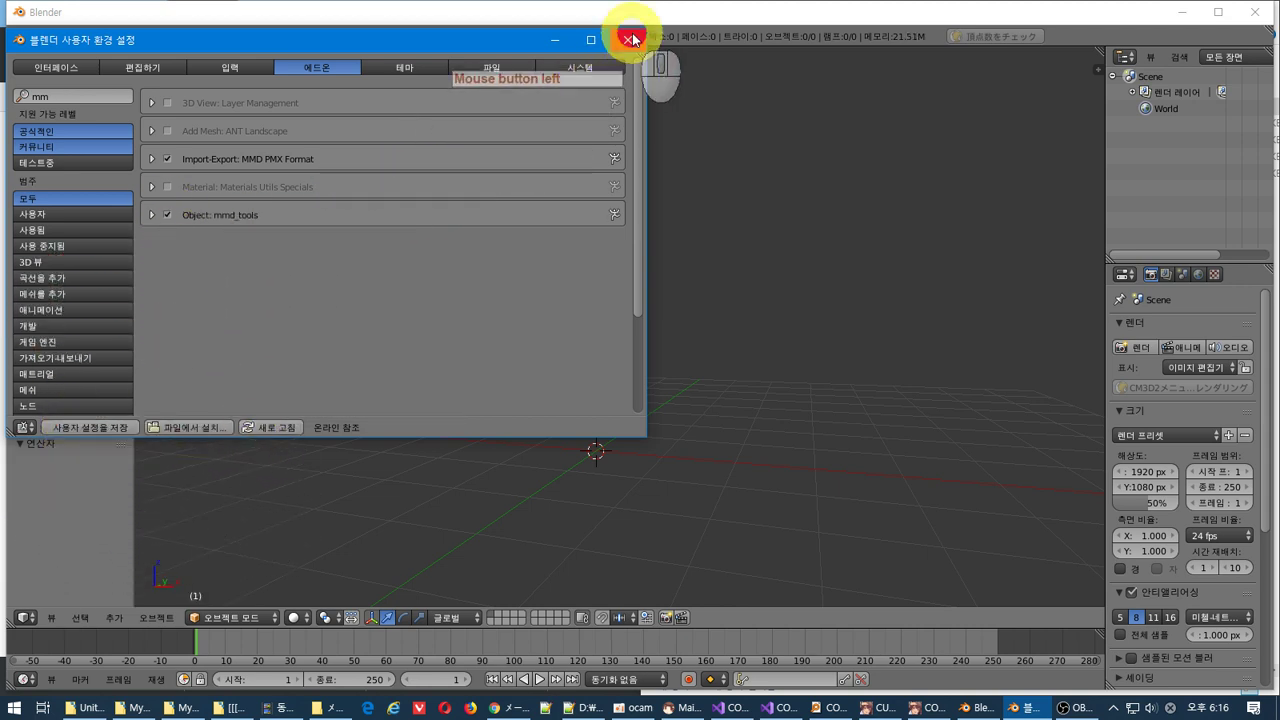
{"action": "left_click", "coordinate": [632, 39]}
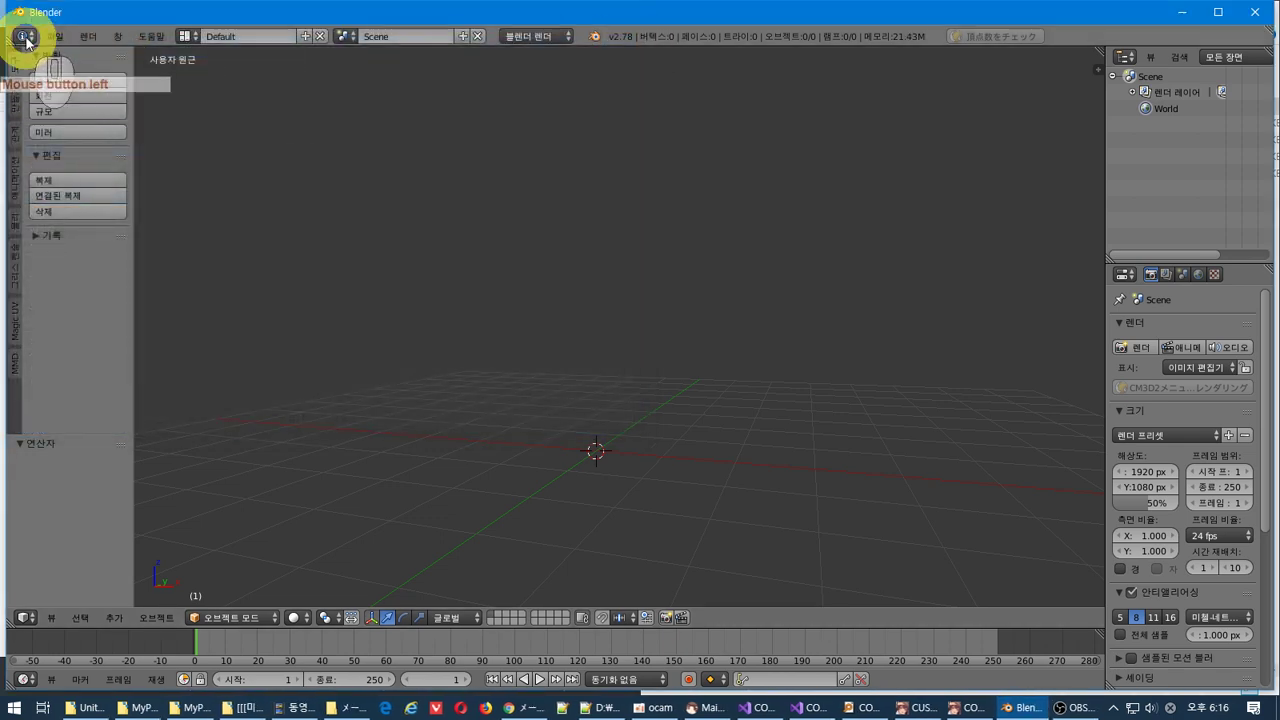
- Import メーデイア（リリィ）.pmx with the MikuMikuDance Model (.pmd, .pmx) importer, keeping the default import options
{"action": "left_click", "coordinate": [54, 38]}
{"action": "left_click", "coordinate": [178, 324]}
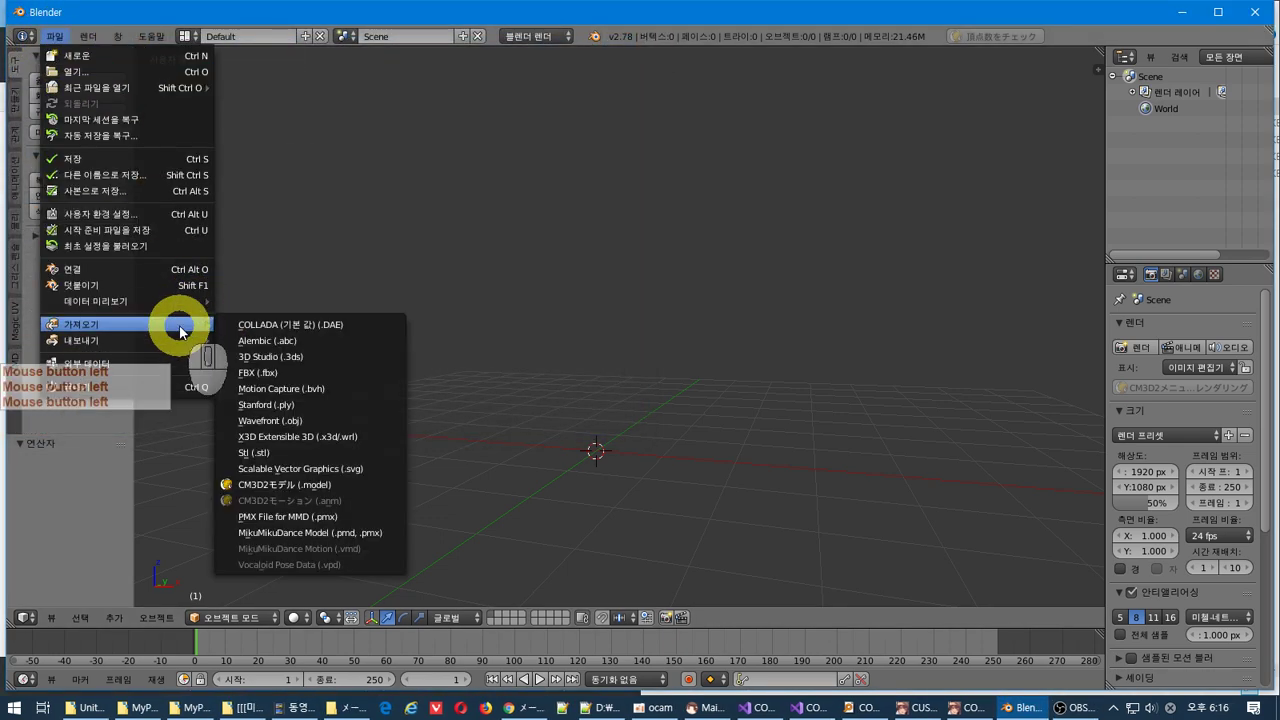
{"action": "left_click", "coordinate": [384, 530]}
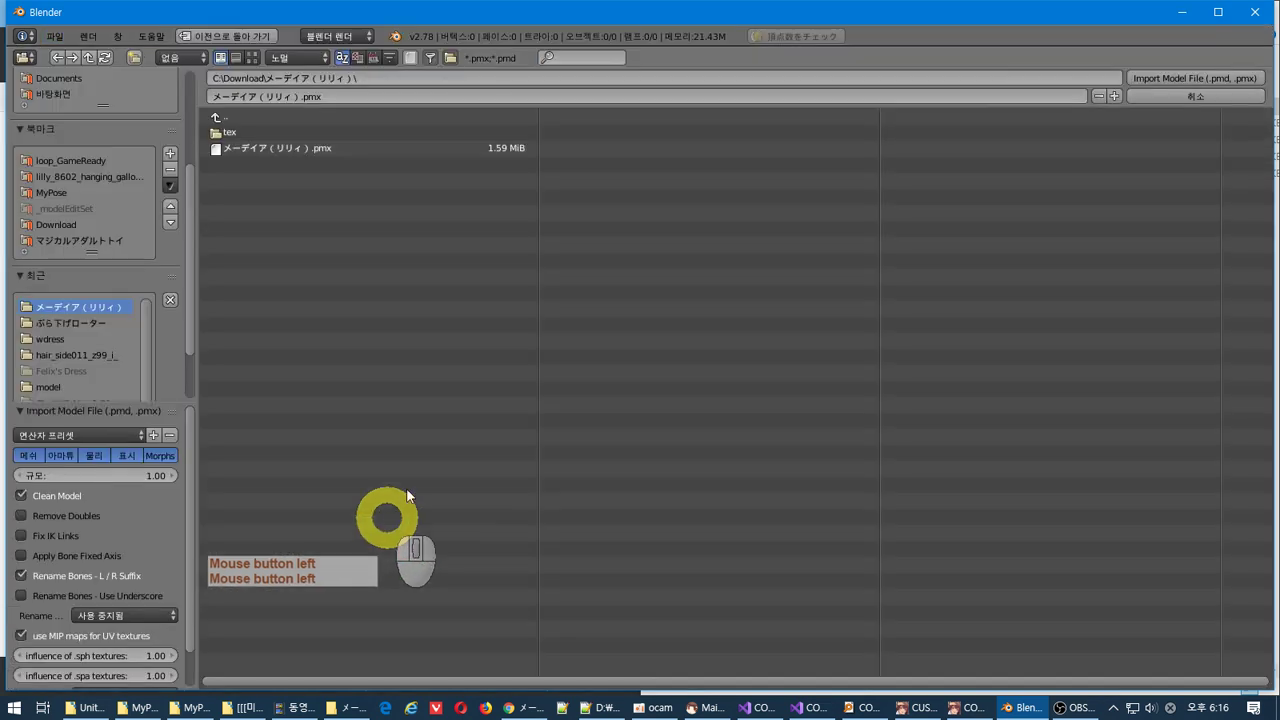
{"action": "left_click", "coordinate": [320, 148]}
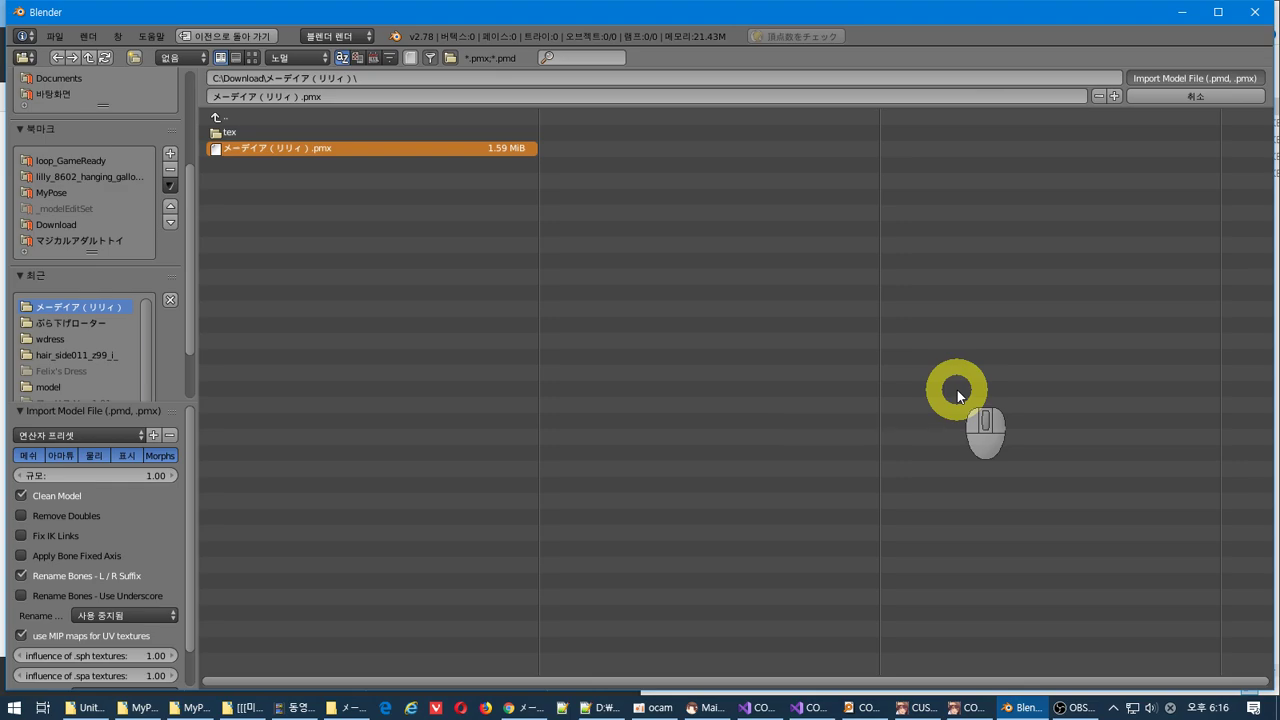
{"action": "scroll", "coordinate": [820, 363], "scroll_direction": "down", "scroll_amount": 3}
{"action": "scroll", "coordinate": [795, 335], "scroll_direction": "up", "scroll_amount": 3}
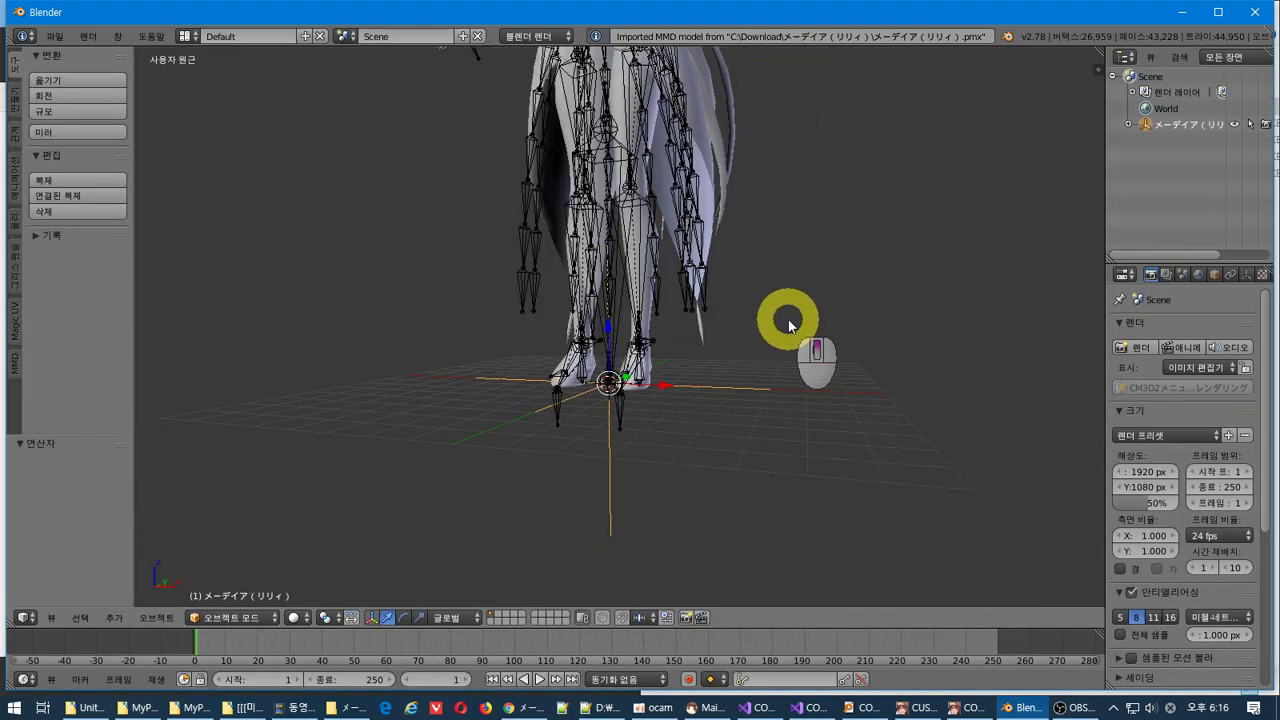
{"action": "middle_click_drag", "start_coordinate": [711, 205], "coordinate": [712, 415], "text": "shift"}
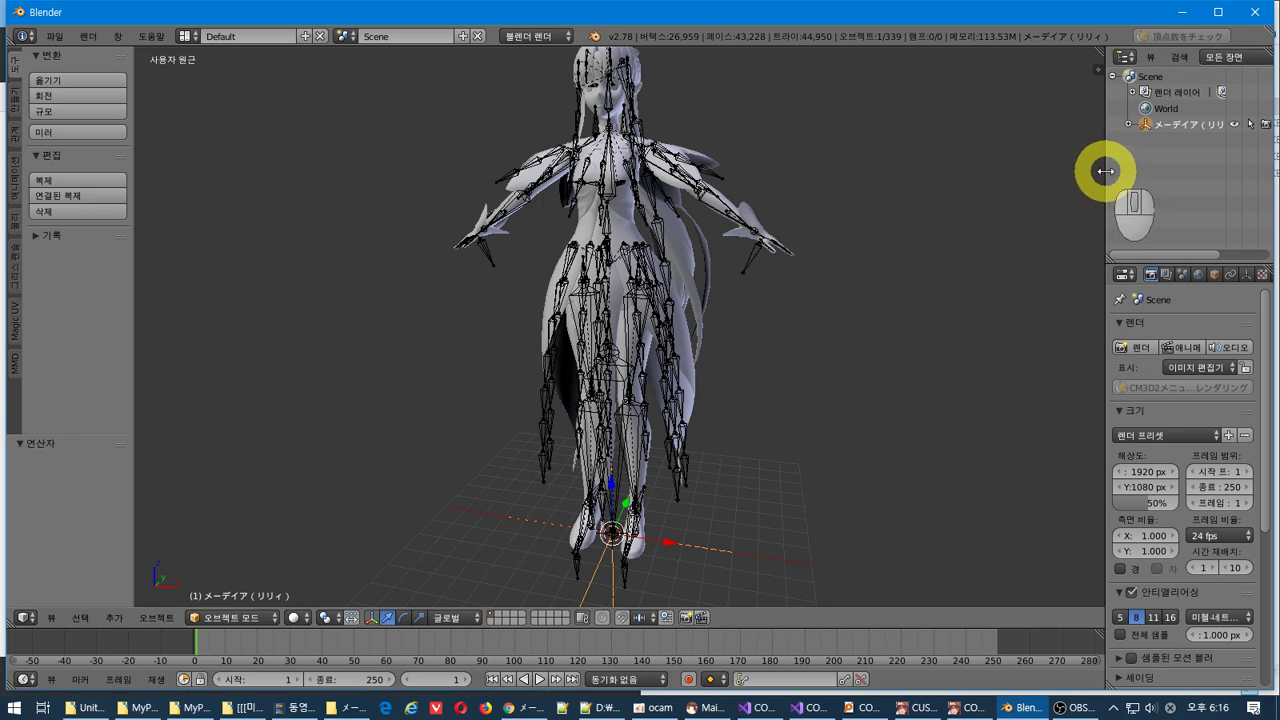
- Widen the outliner, clear the parent of the メーデイア（リリィ）_arm armature, and expand its hierarchy
{"action": "left_click_drag", "start_coordinate": [1103, 172], "coordinate": [1023, 168]}
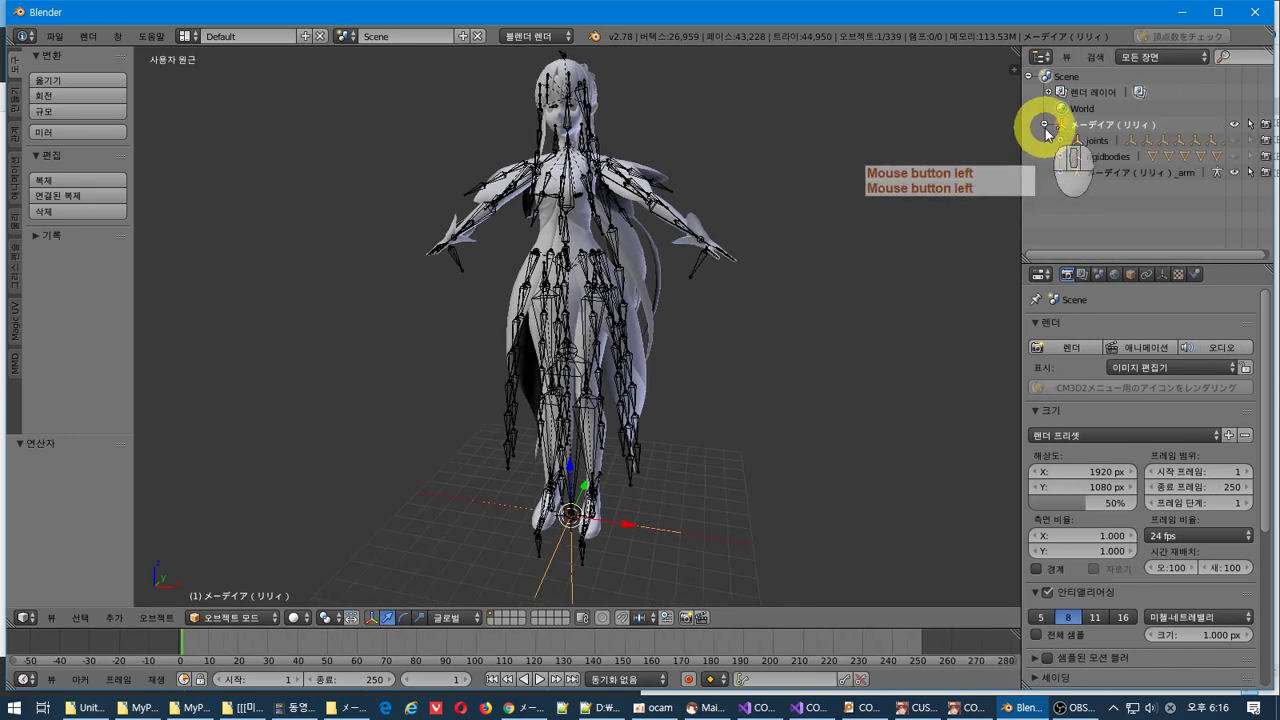
{"action": "left_click", "coordinate": [1123, 176]}
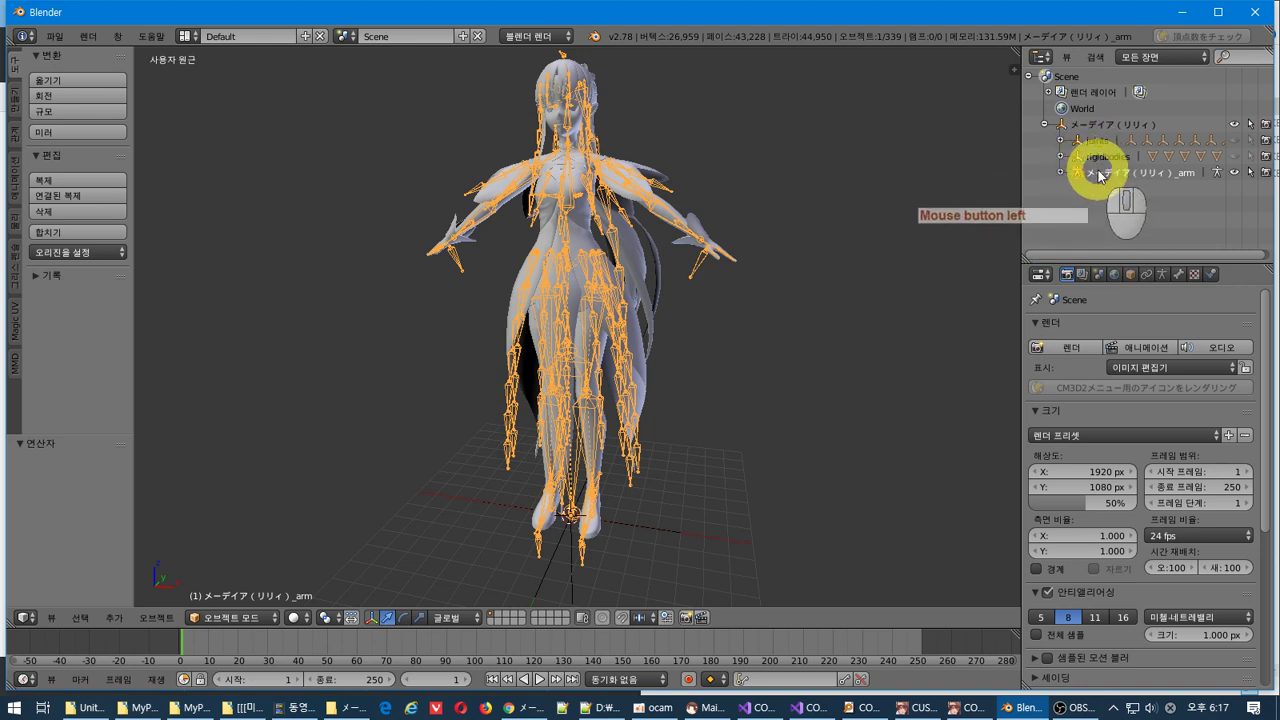
{"action": "mouse_move", "coordinate": [1077, 176]}
{"action": "left_mouse_down"}
{"action": "mouse_move", "coordinate": [1077, 209]}
{"action": "mouse_move", "coordinate": [1068, 178]}
{"action": "left_mouse_up"}
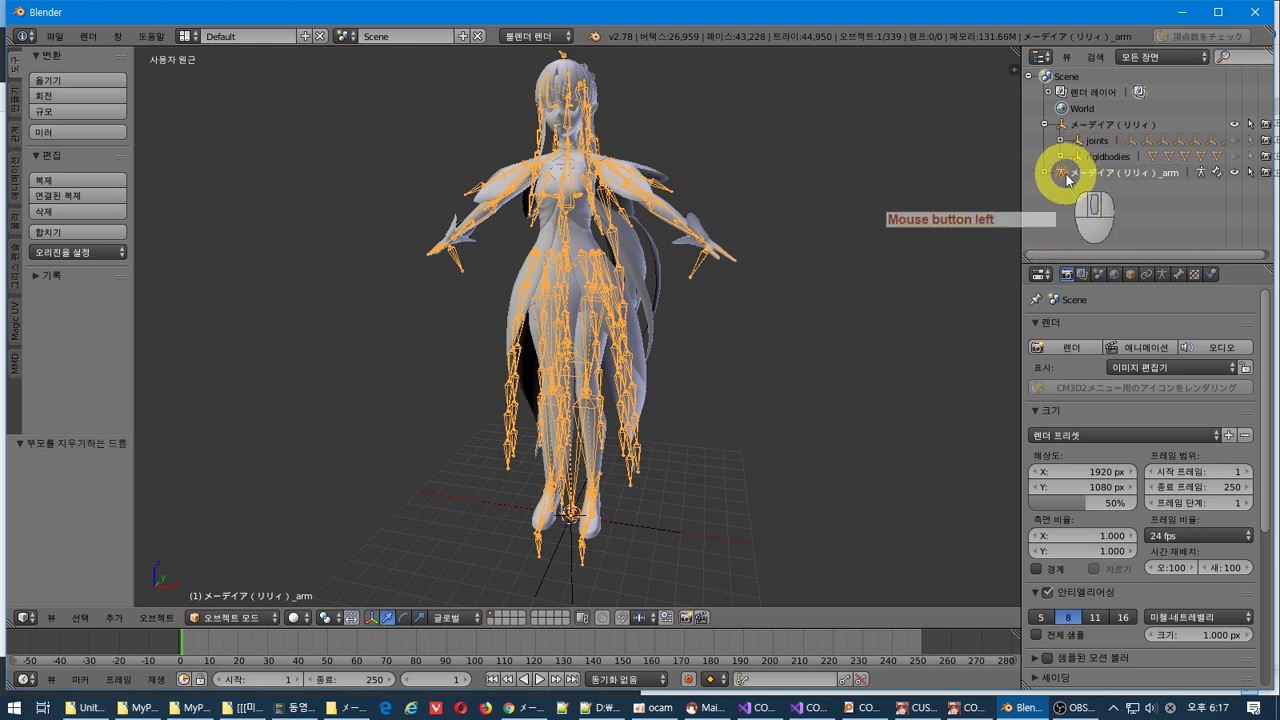
{"action": "left_click", "coordinate": [1046, 173]}
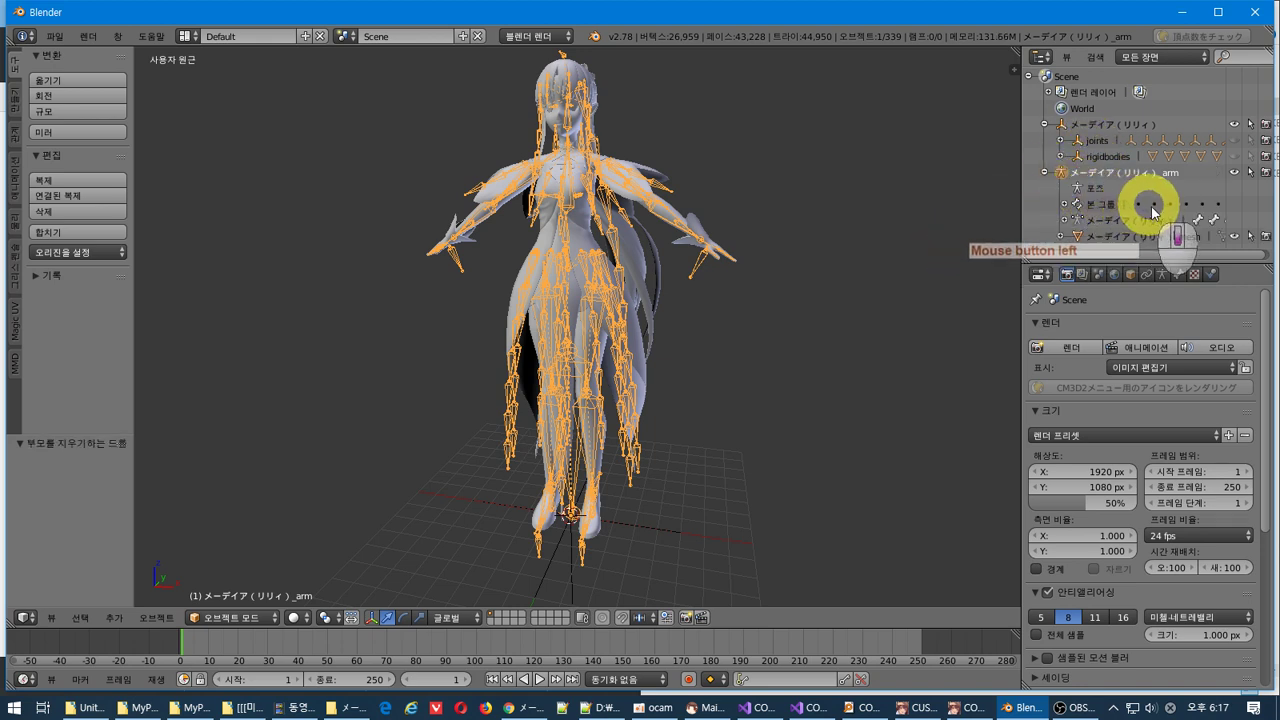
- Delete the メーデイア（リリィ） root object with its whole hierarchy of joints and rigidbodies
{"action": "left_click", "coordinate": [1090, 128]}
{"action": "left_click", "coordinate": [1096, 138]}
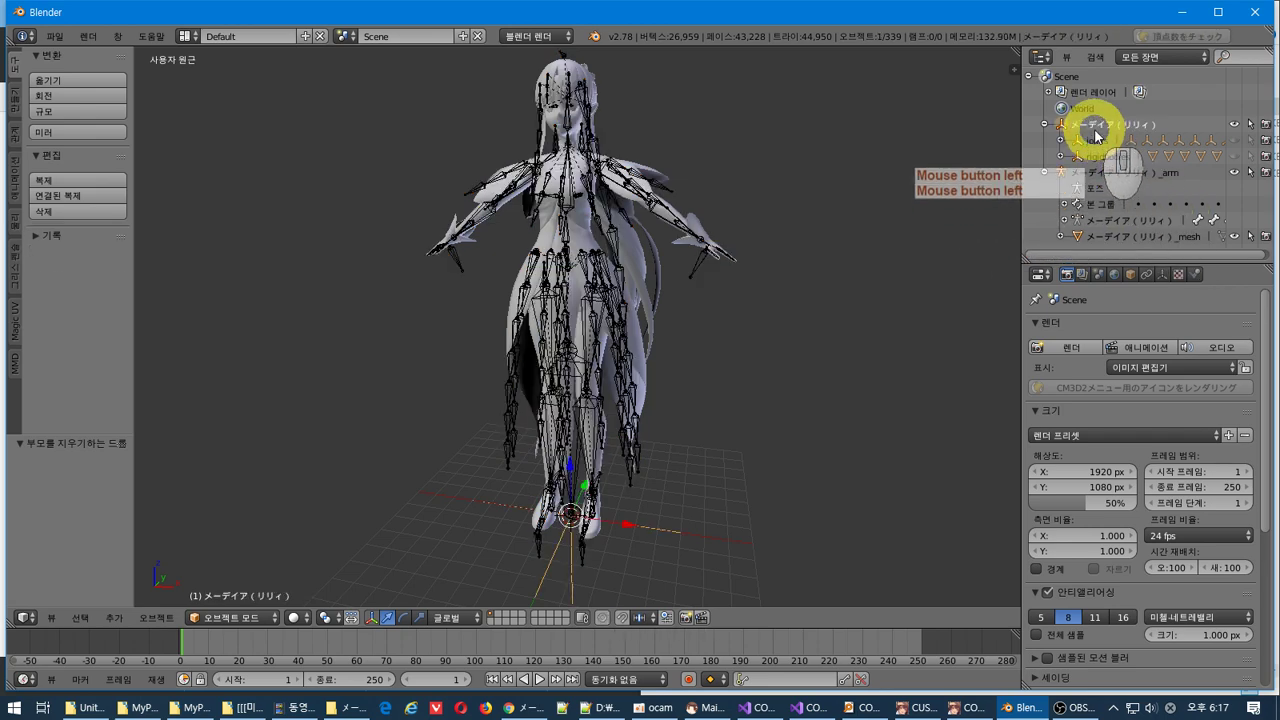
{"action": "right_click", "coordinate": [1096, 136]}
{"action": "left_click", "coordinate": [1096, 138]}
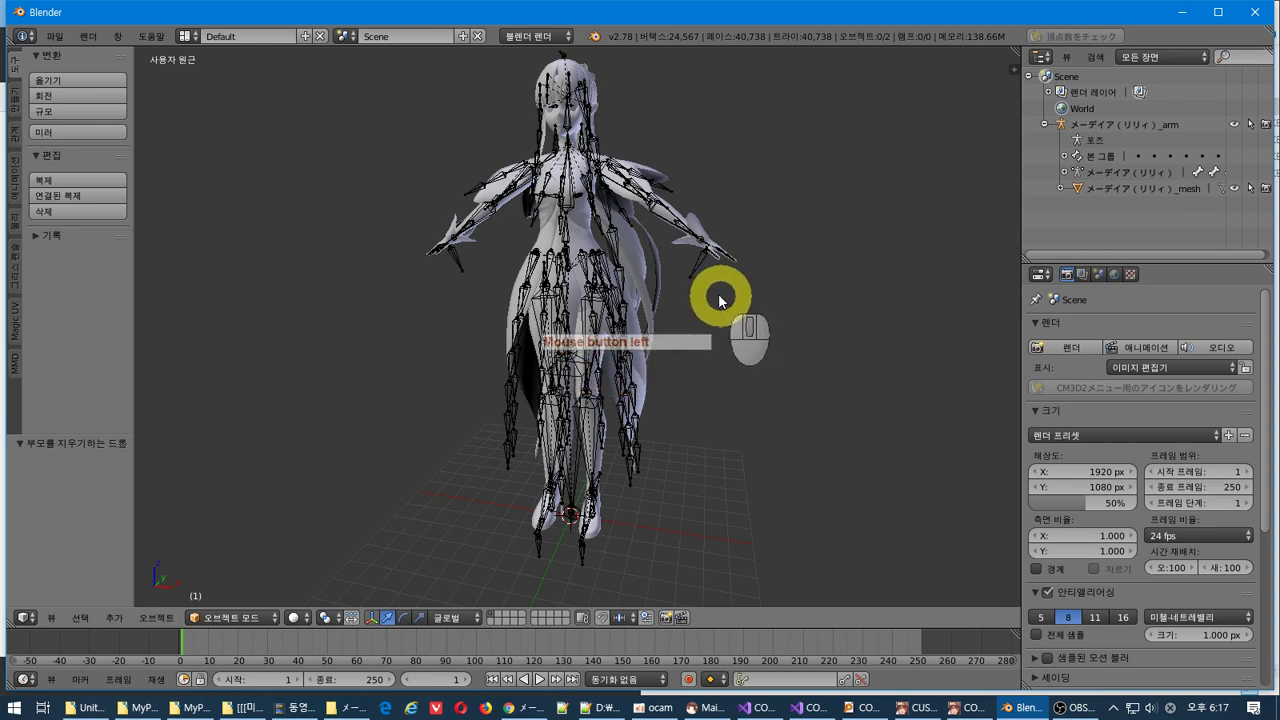
- Separate the メーデイア（リリィ）_mesh object by material in Edit Mode, with all of its vertices selected
{"action": "right_click", "coordinate": [583, 238]}
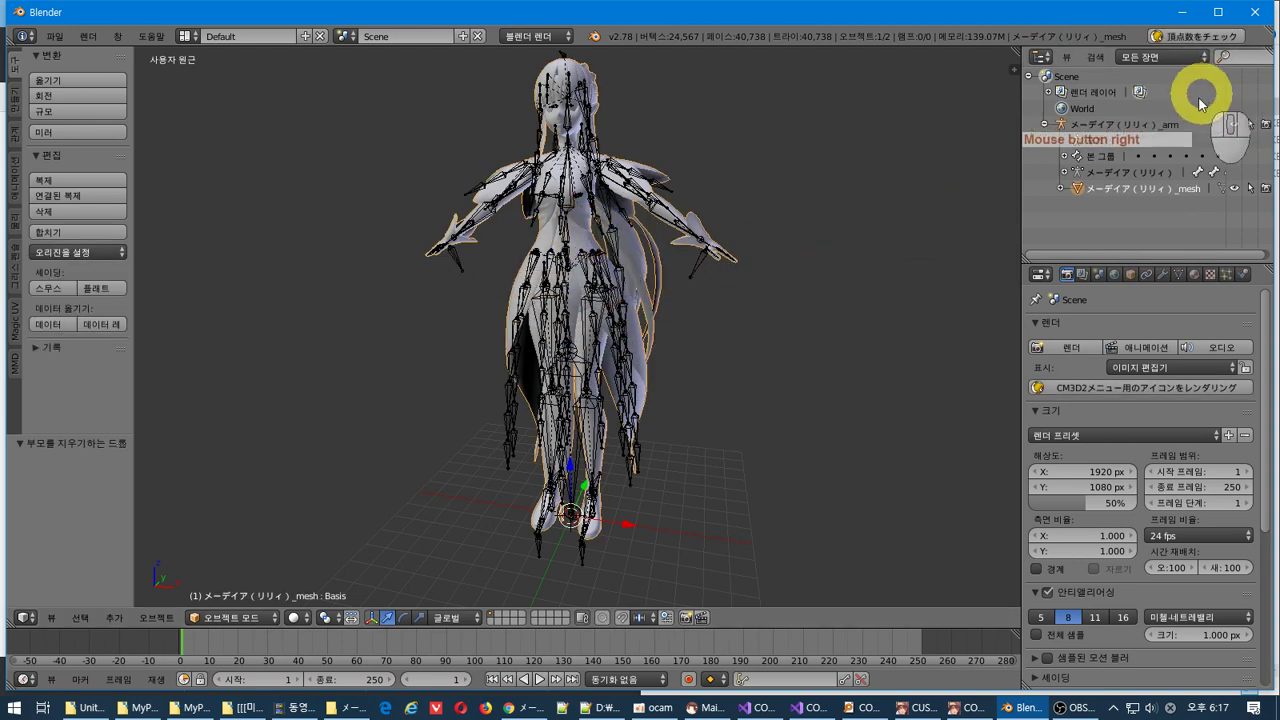
{"action": "left_click", "coordinate": [1064, 189]}
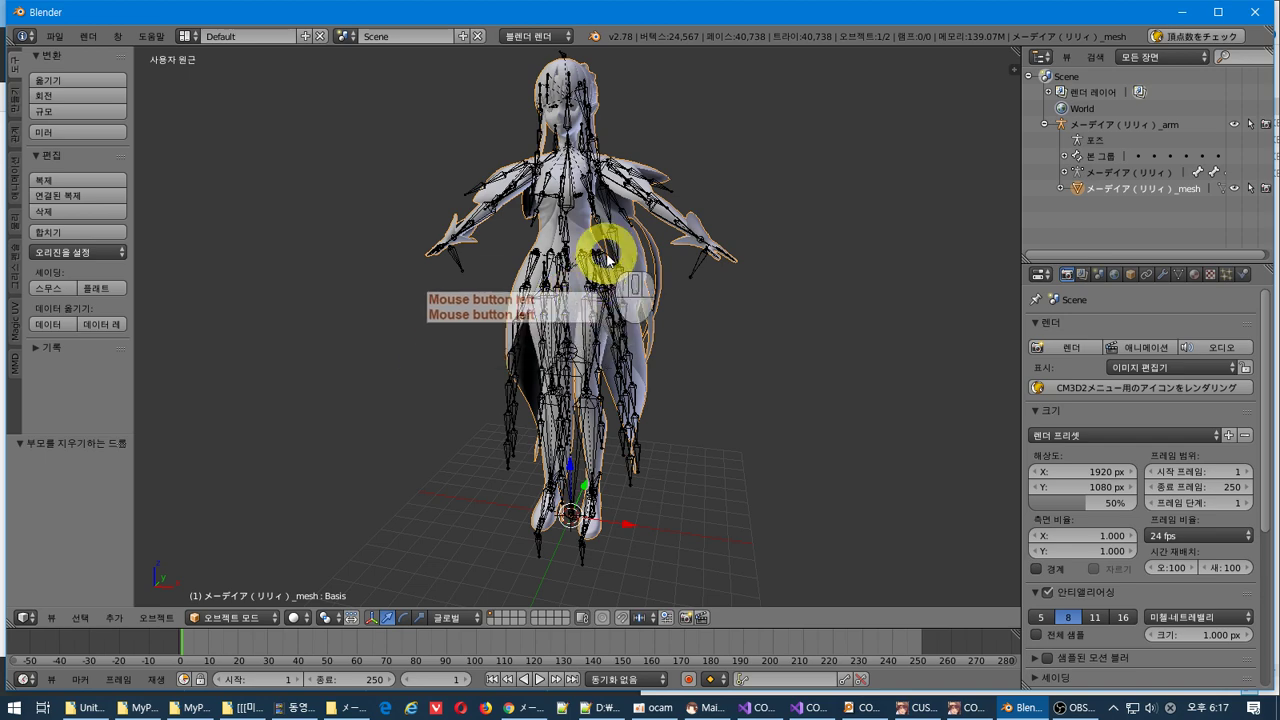
{"action": "key", "text": "Tab"}
{"action": "left_click", "coordinate": [568, 272]}
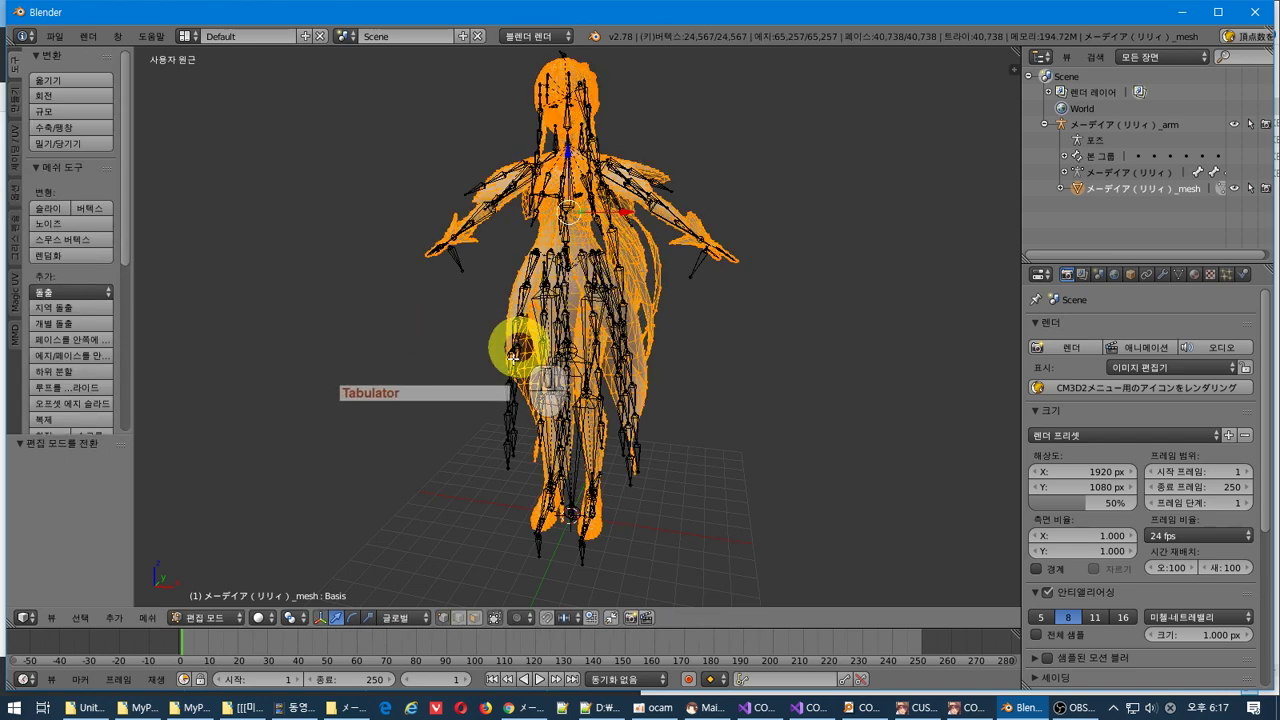
{"action": "left_click", "coordinate": [147, 618]}
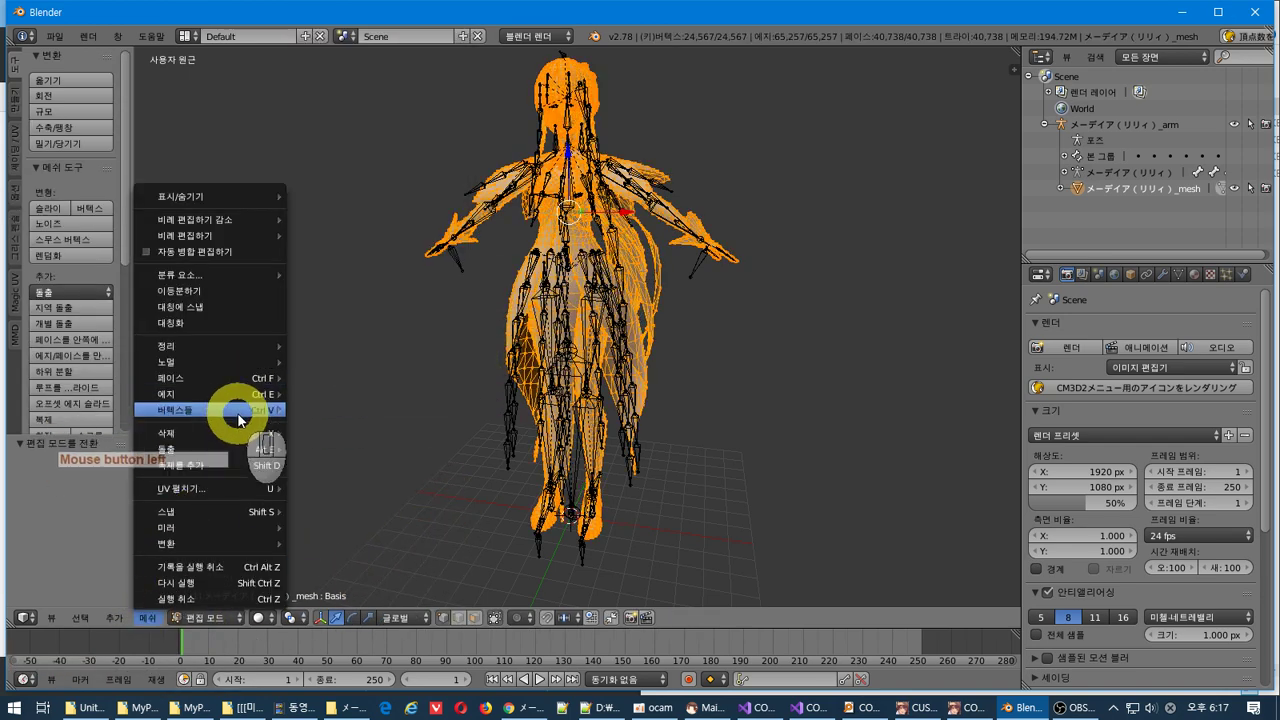
{"action": "left_click", "coordinate": [237, 408]}
{"action": "left_click", "coordinate": [403, 163]}
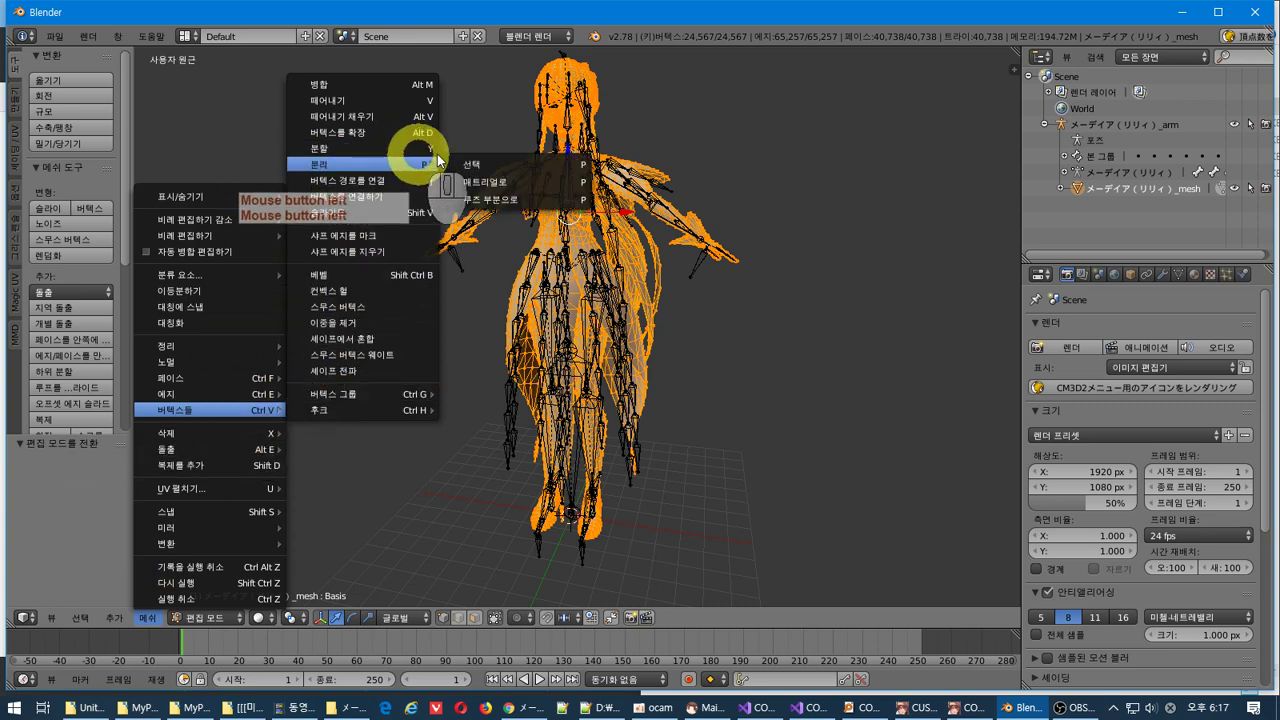
{"action": "left_click", "coordinate": [519, 189]}
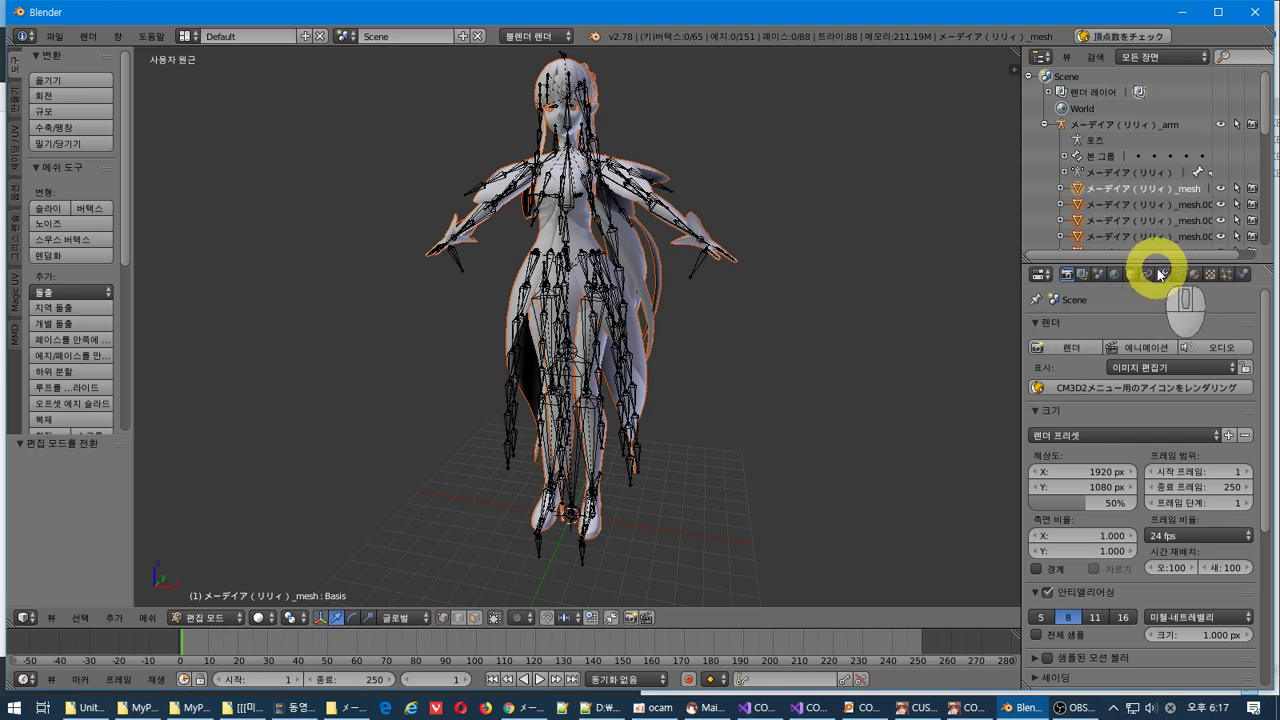
- Enlarge the outliner enough to list all separated meshes, and set the 3D view to Texture Paint mode
{"action": "left_click_drag", "start_coordinate": [1155, 262], "coordinate": [1178, 585]}
{"action": "scroll", "coordinate": [617, 228], "scroll_direction": "up", "scroll_amount": 2}
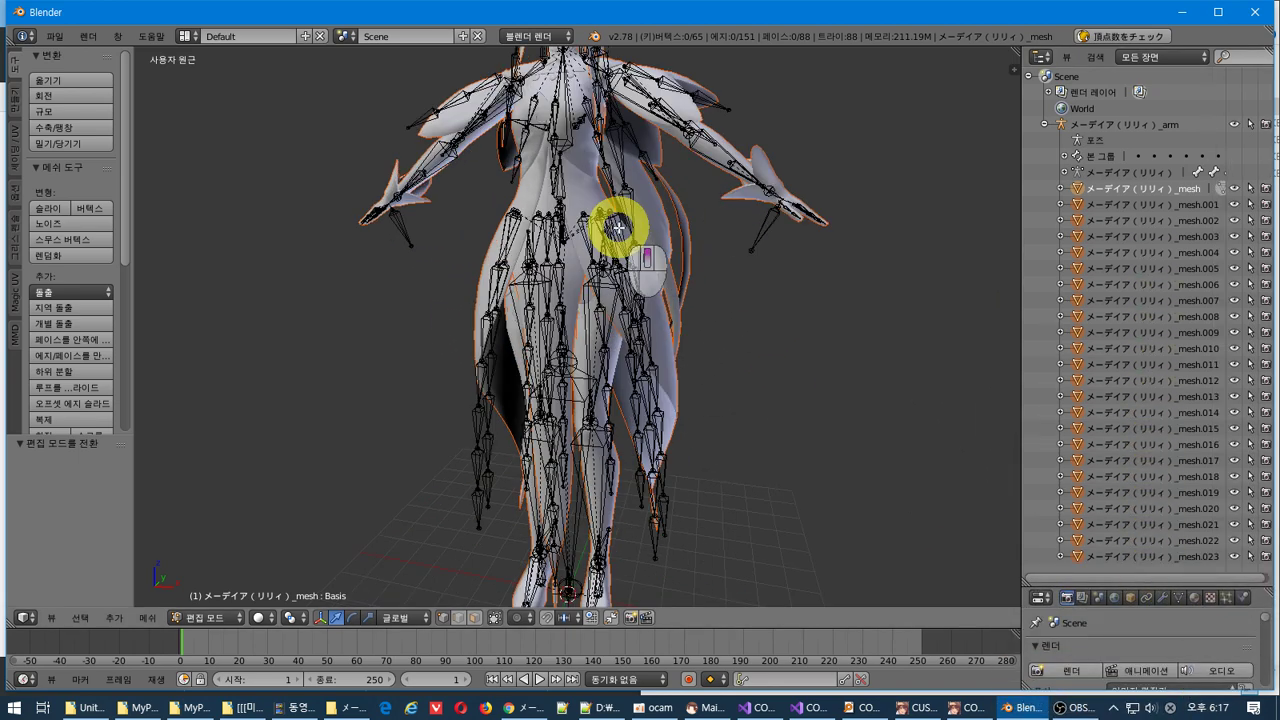
{"action": "scroll", "coordinate": [609, 226], "scroll_direction": "up", "scroll_amount": 2}
{"action": "middle_click_drag", "start_coordinate": [644, 266], "coordinate": [623, 214]}
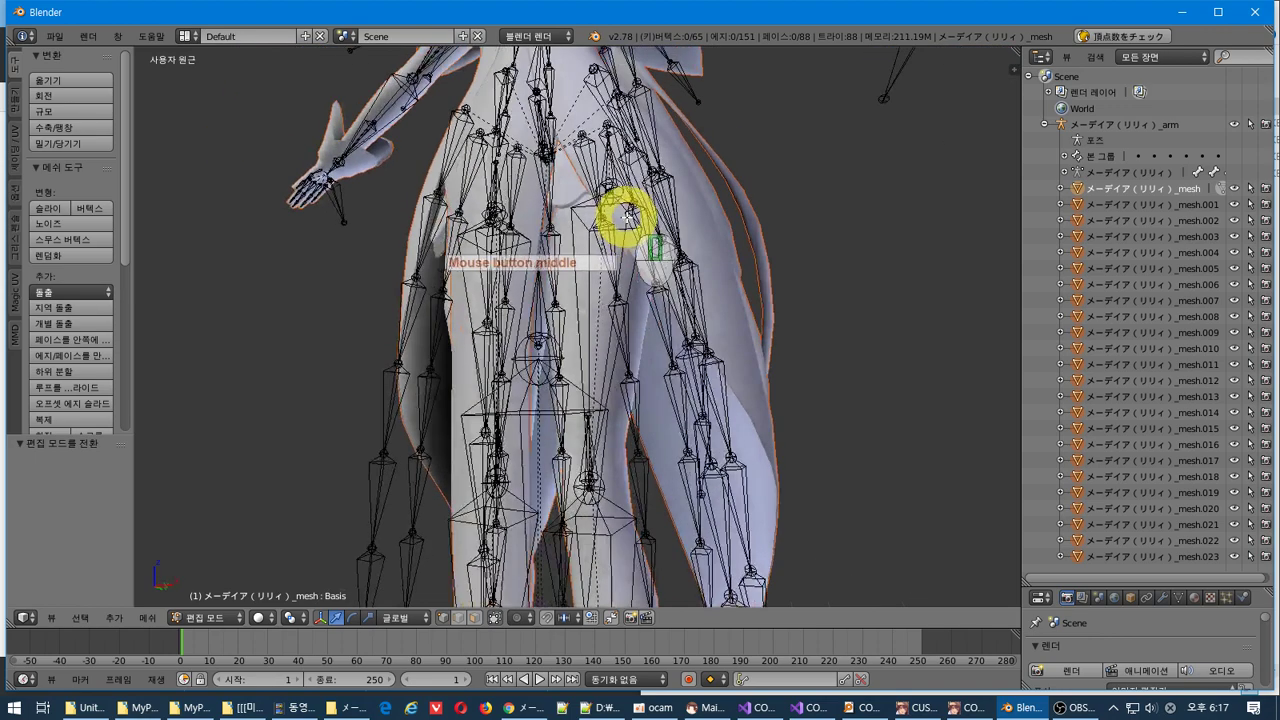
{"action": "left_click", "coordinate": [240, 621]}
{"action": "left_click", "coordinate": [221, 509]}
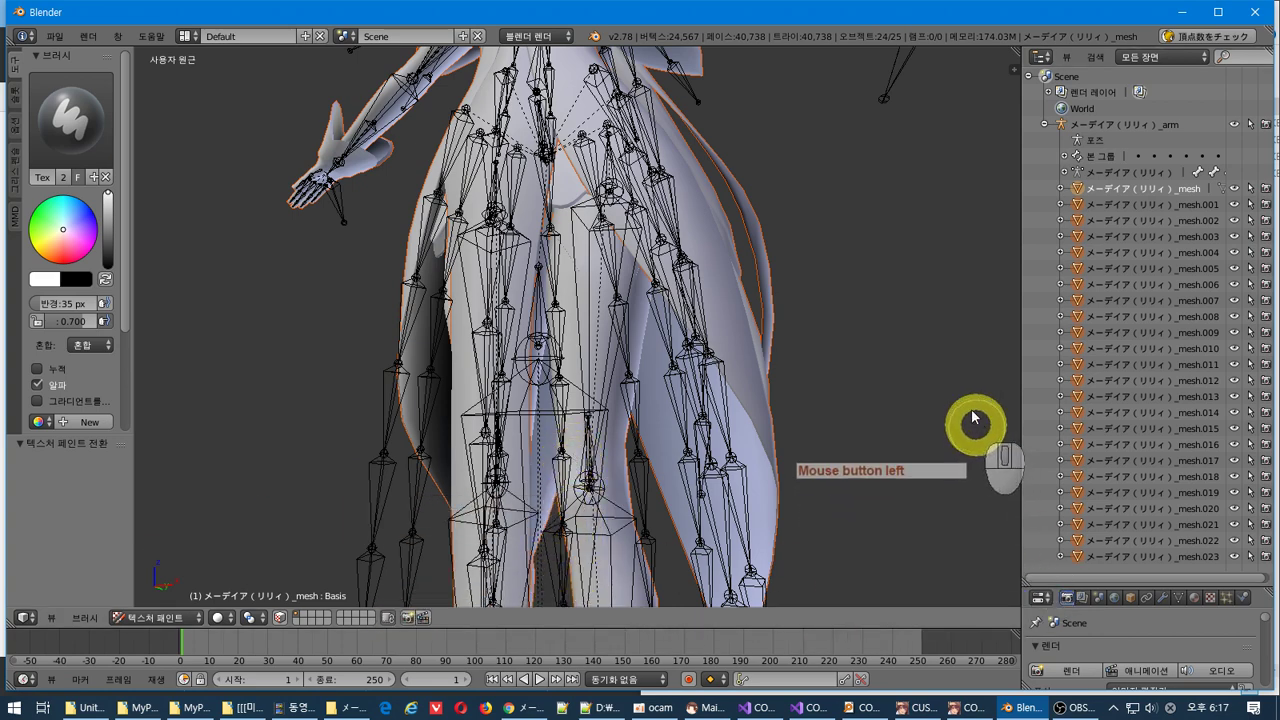
- Enable Textured Solid shading in the 3D view and compare the model with the preview image on its BowlRoll page
{"action": "key", "text": "n"}
{"action": "scroll", "coordinate": [943, 346], "scroll_direction": "down", "scroll_amount": 12}
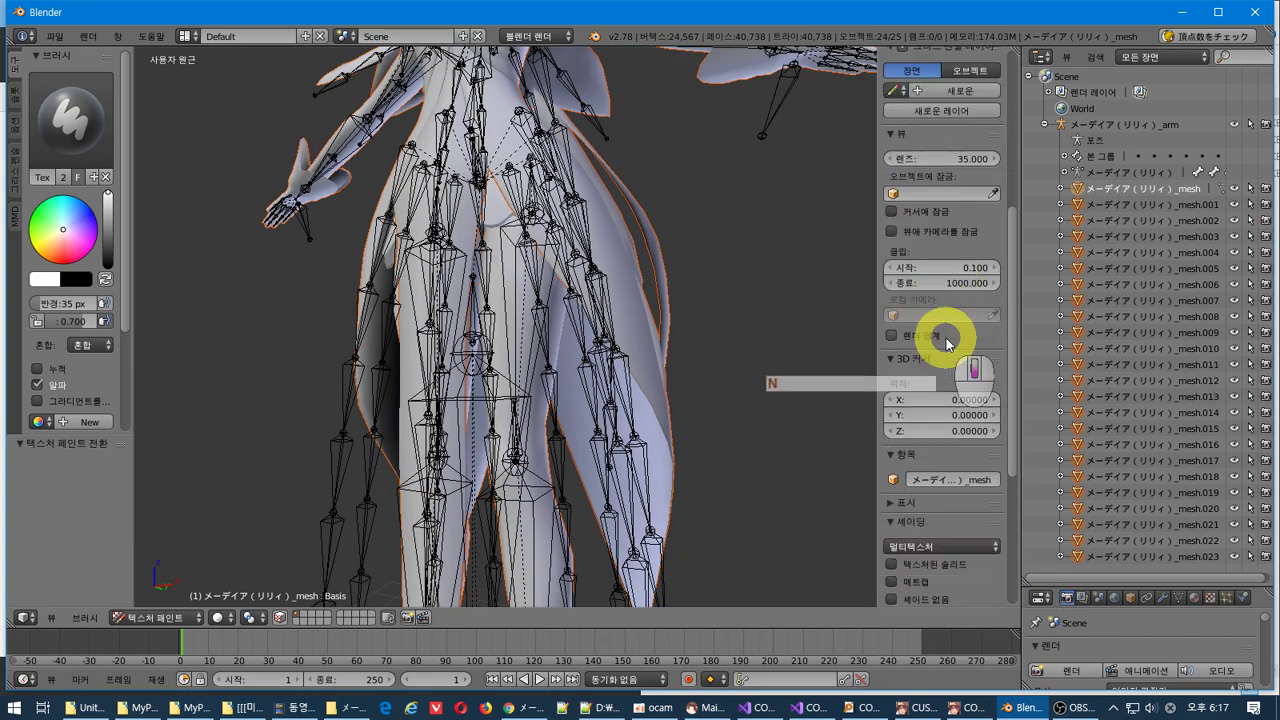
{"action": "left_click", "coordinate": [957, 436]}
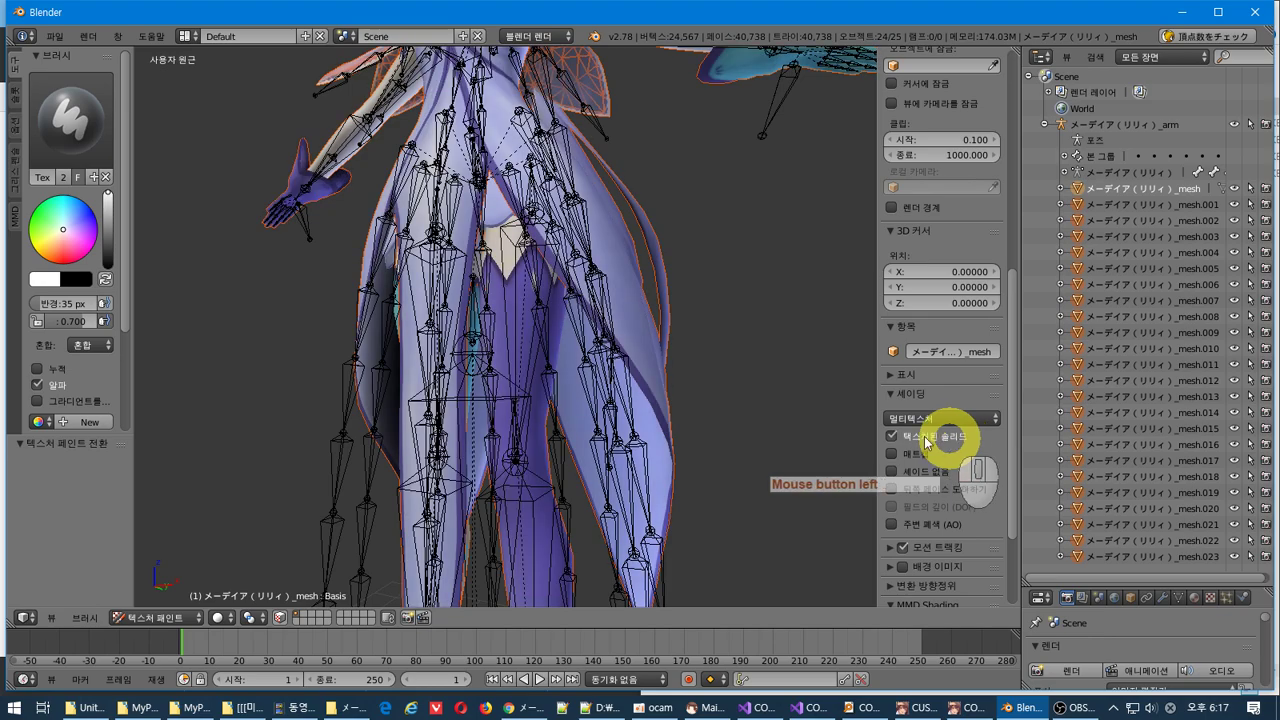
{"action": "scroll", "coordinate": [591, 356], "scroll_direction": "down", "scroll_amount": 4}
{"action": "middle_click_drag", "start_coordinate": [591, 334], "coordinate": [571, 402]}
{"action": "key", "text": "alt+Tab"}
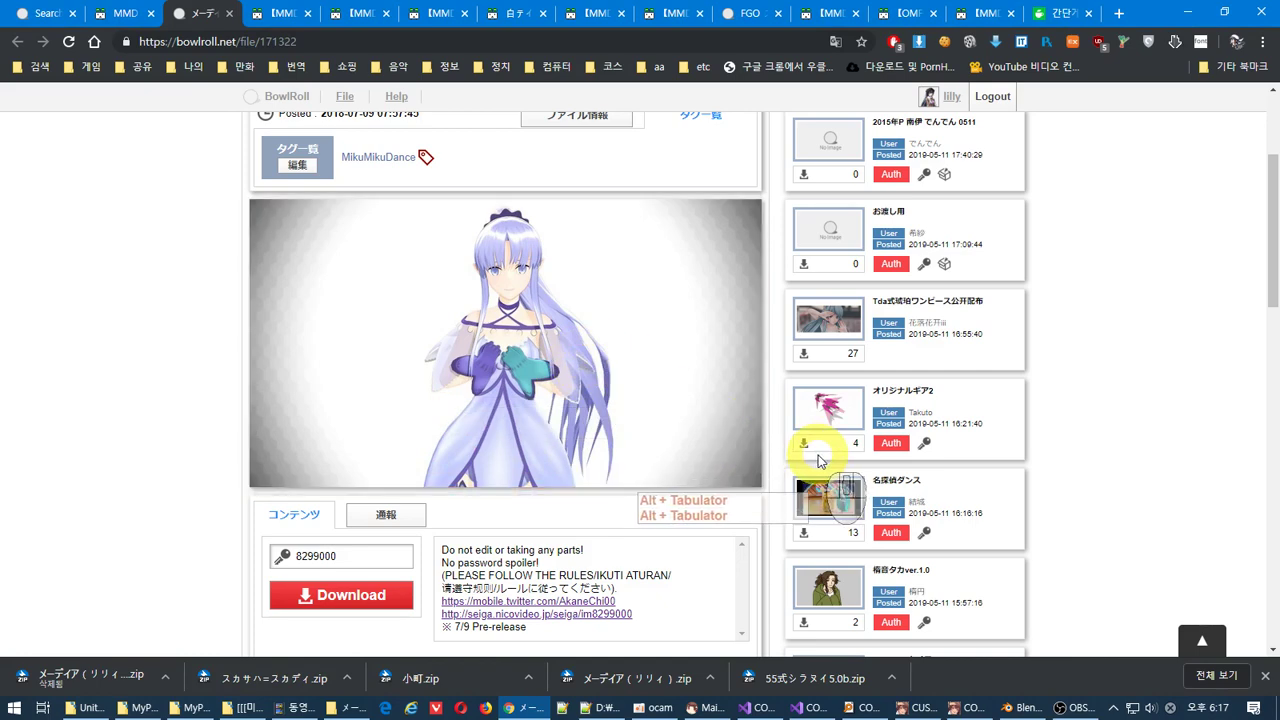
{"action": "key", "text": "alt+Tab"}
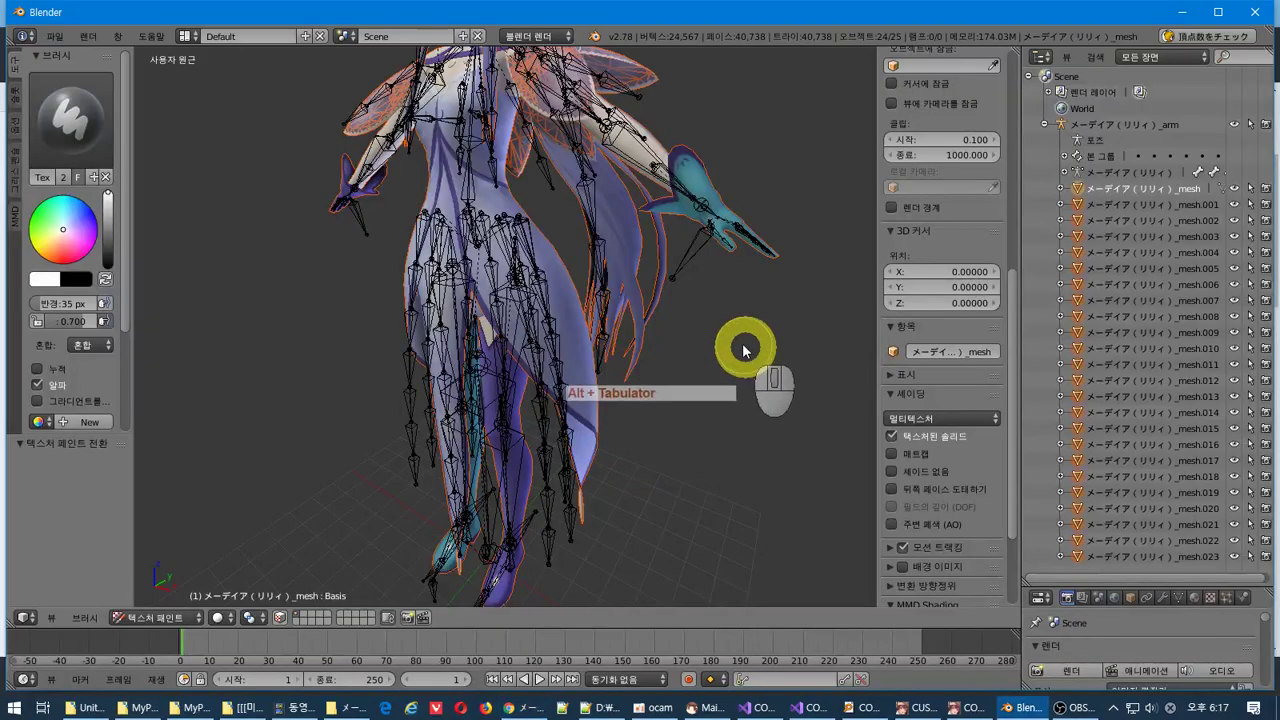
- Return to Object Mode and delete the body skin mesh メーデイア（リリィ）_mesh.001
{"action": "right_click", "coordinate": [686, 194]}
{"action": "middle_click_drag", "start_coordinate": [686, 194], "coordinate": [702, 314], "text": "shift"}
{"action": "scroll", "coordinate": [692, 295], "scroll_direction": "up", "scroll_amount": 3}
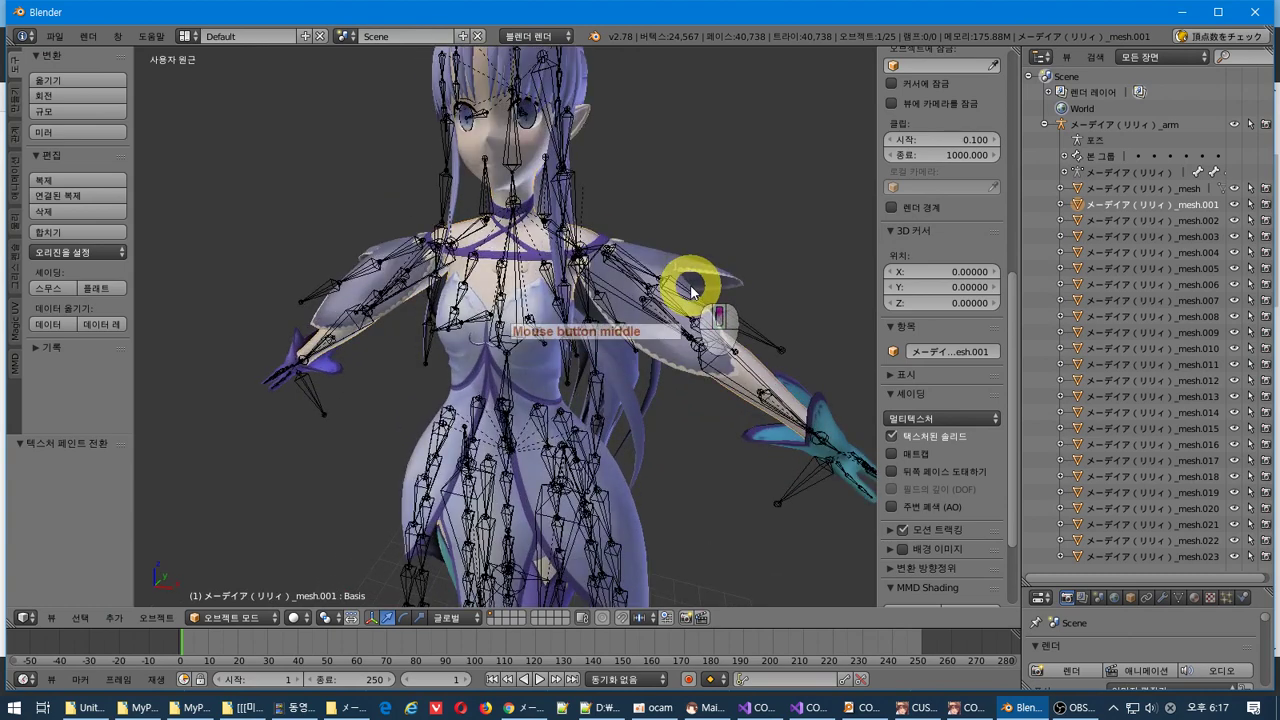
{"action": "left_click", "coordinate": [706, 216]}
{"action": "middle_click_drag", "start_coordinate": [700, 243], "coordinate": [602, 254]}
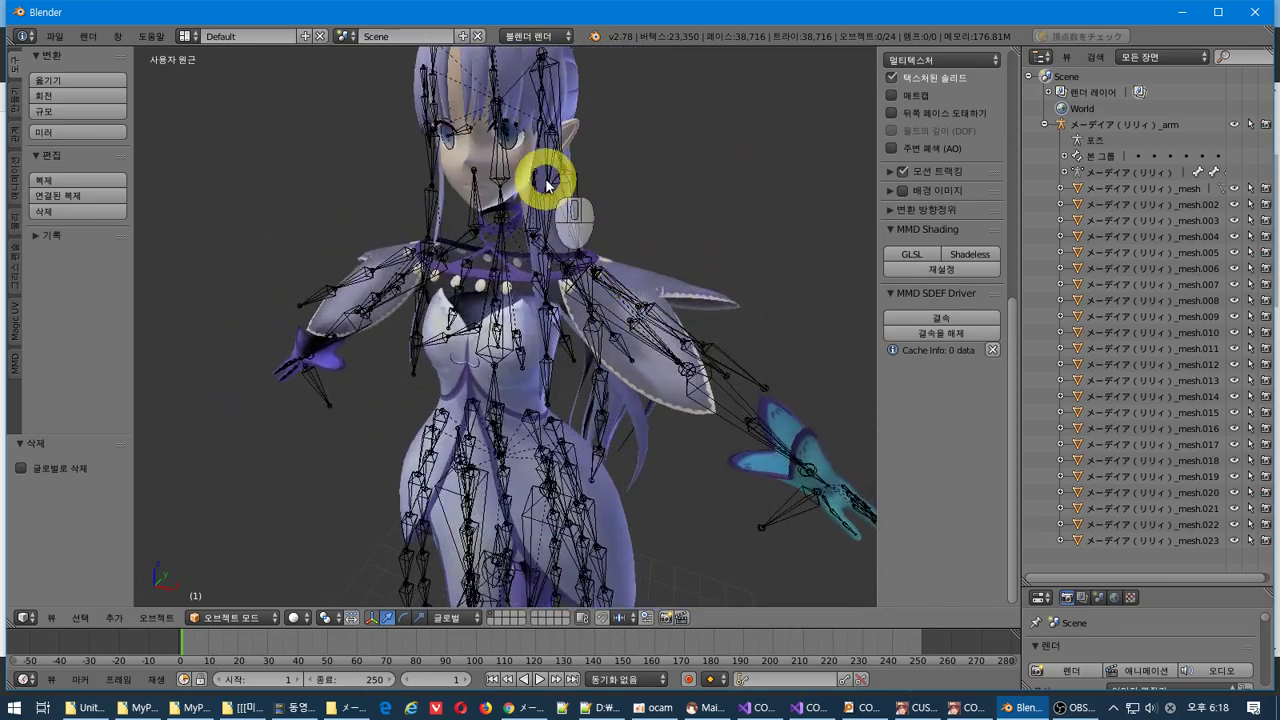
- Delete the face mesh メーデイア（リリィ）_mesh.002
{"action": "middle_click_drag", "start_coordinate": [643, 168], "coordinate": [700, 311]}
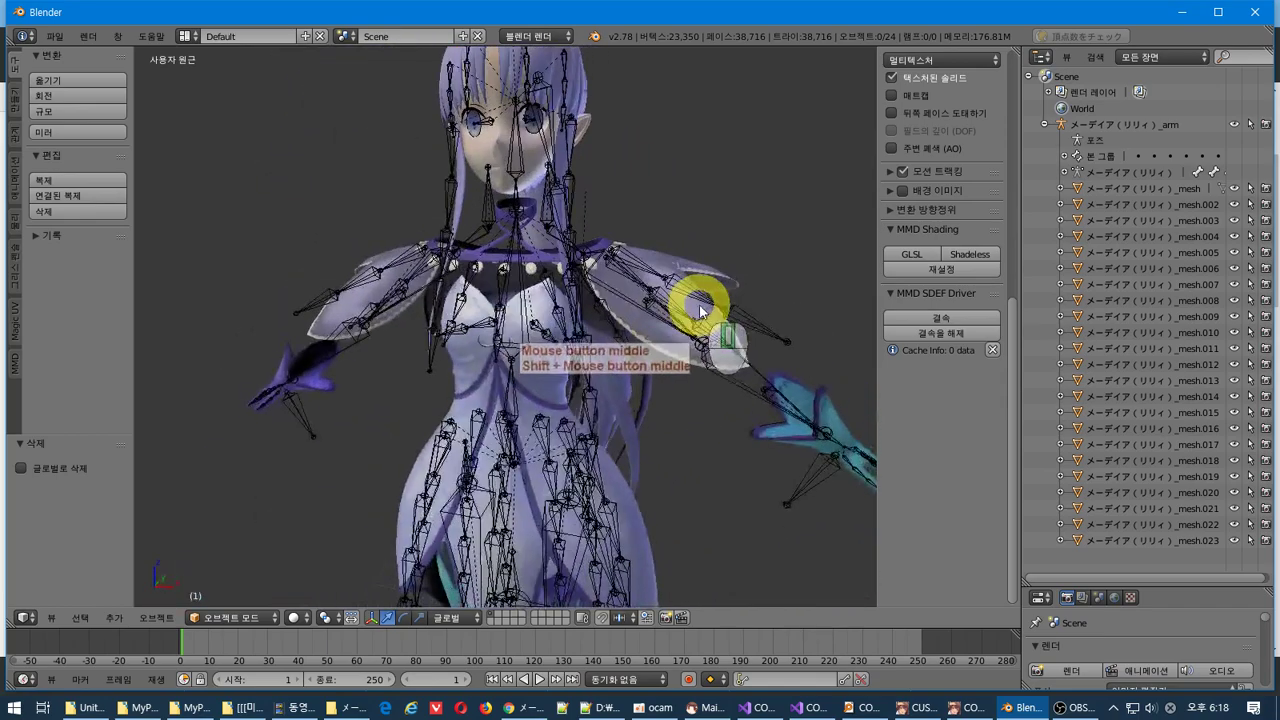
{"action": "right_click", "coordinate": [480, 138]}
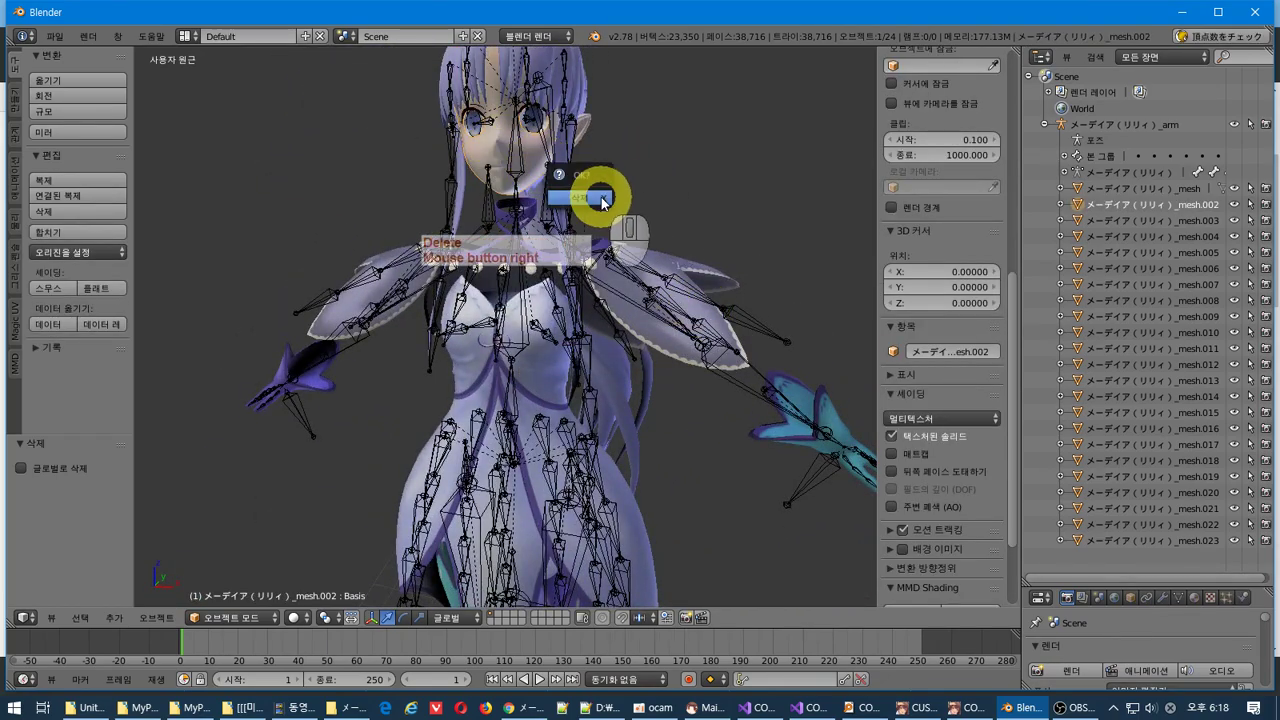
{"action": "left_click", "coordinate": [601, 198]}
{"action": "scroll", "coordinate": [534, 149], "scroll_direction": "up", "scroll_amount": 2}
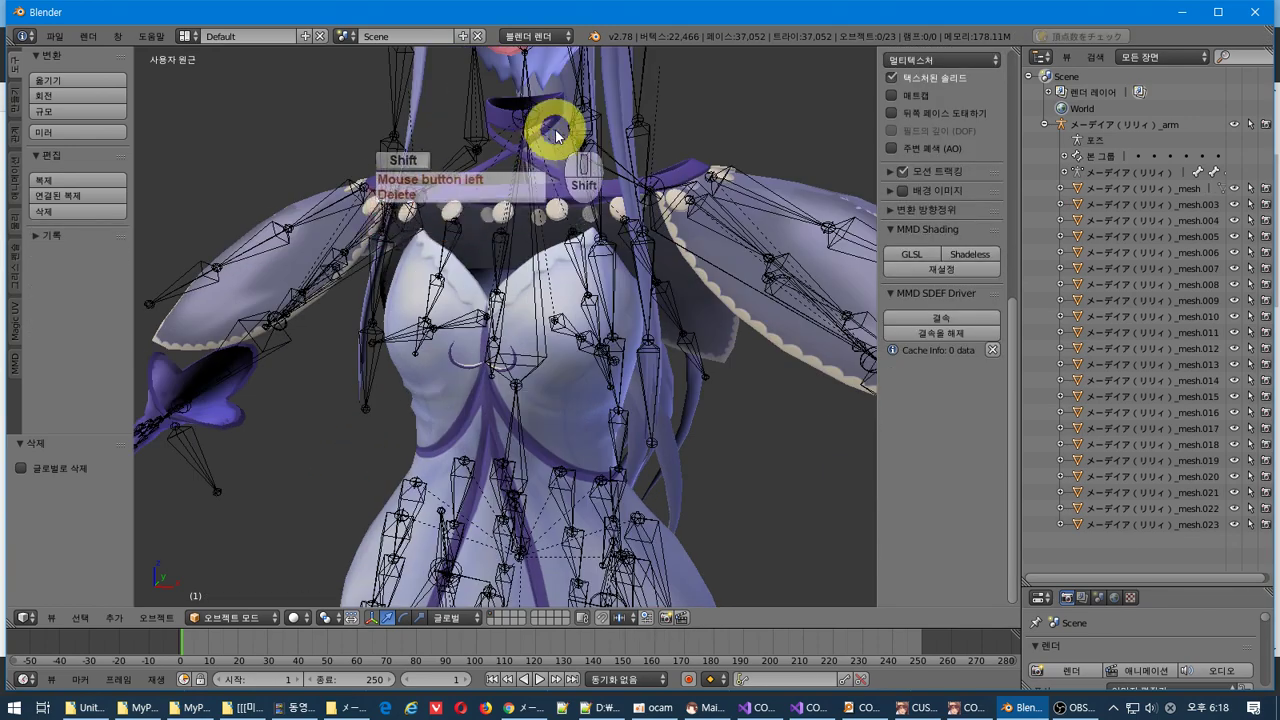
- Delete the two mouth meshes, メーデイア（リリィ）_mesh.009 and _mesh.010
{"action": "middle_click_drag", "start_coordinate": [551, 129], "coordinate": [570, 292], "text": "shift"}
{"action": "right_click", "coordinate": [522, 366]}
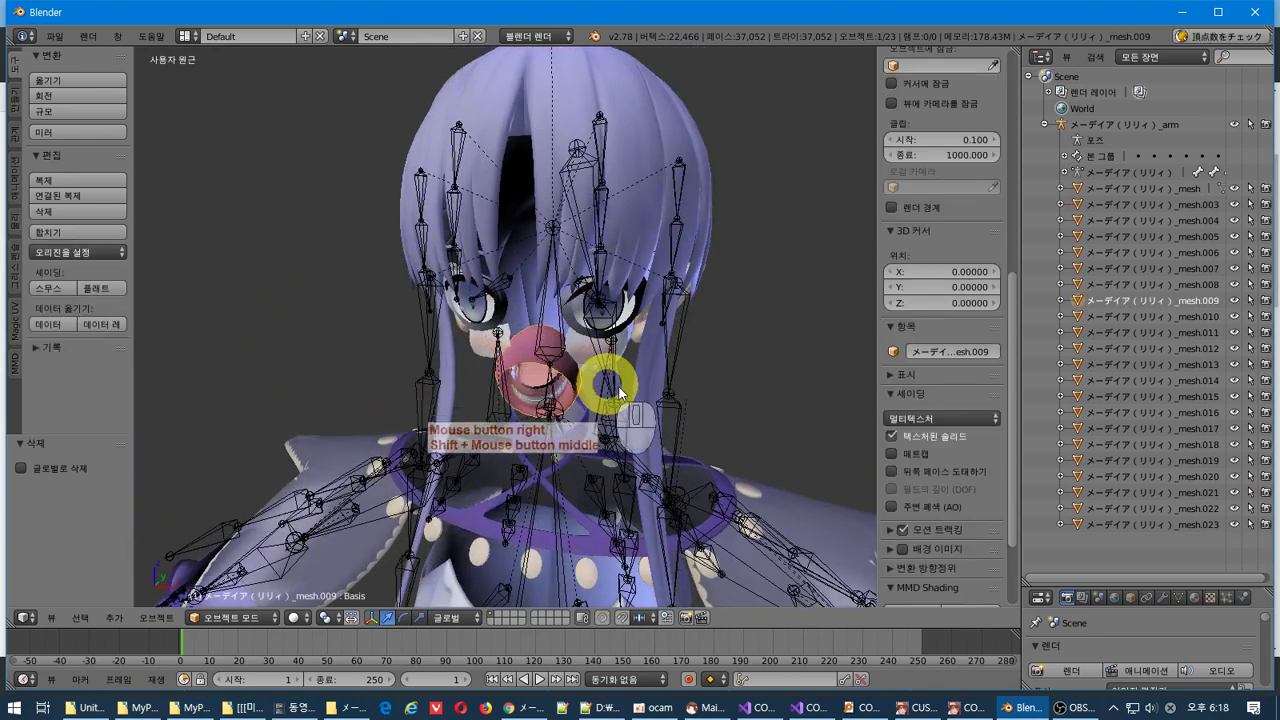
{"action": "key", "text": "Return"}
{"action": "right_click", "coordinate": [545, 395]}
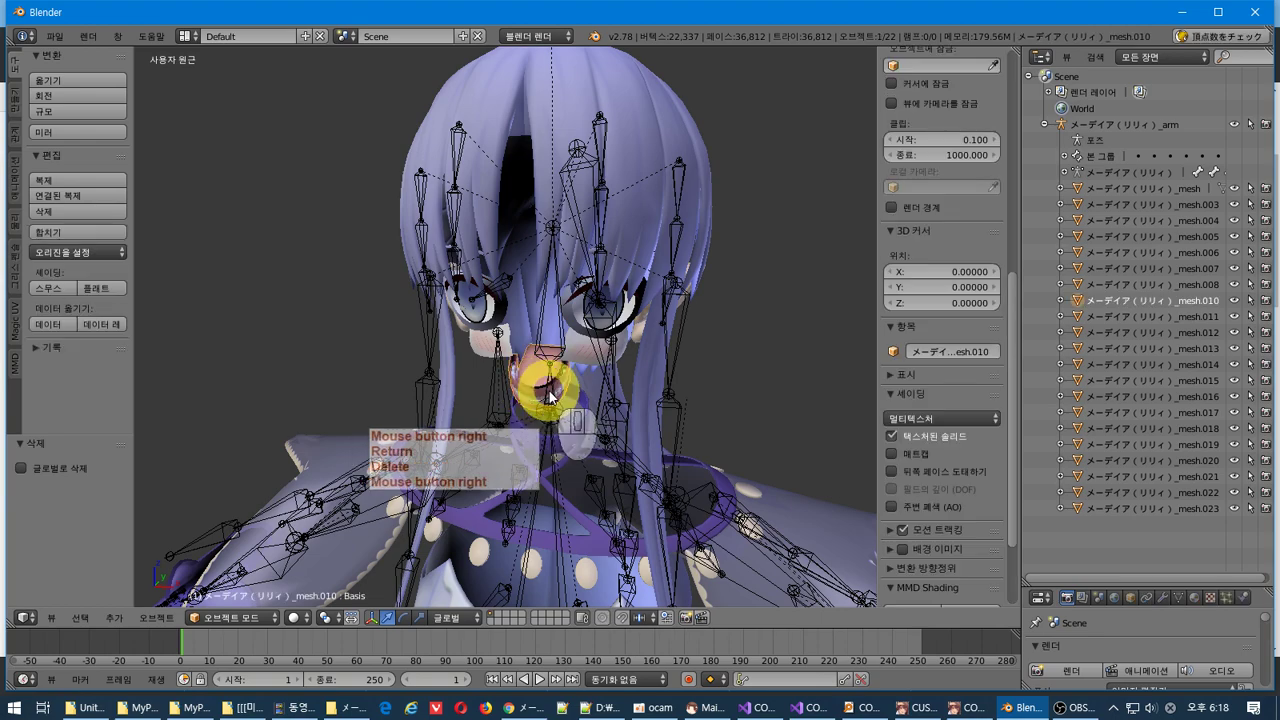
{"action": "key", "text": "Return"}
- Select the ear mesh メーデイア（リリィ）_mesh.003 and delete it
{"action": "mouse_move", "coordinate": [606, 391]}
{"action": "middle_mouse_down"}
{"action": "mouse_move", "coordinate": [634, 374]}
{"action": "mouse_move", "coordinate": [603, 371]}
{"action": "middle_mouse_up"}
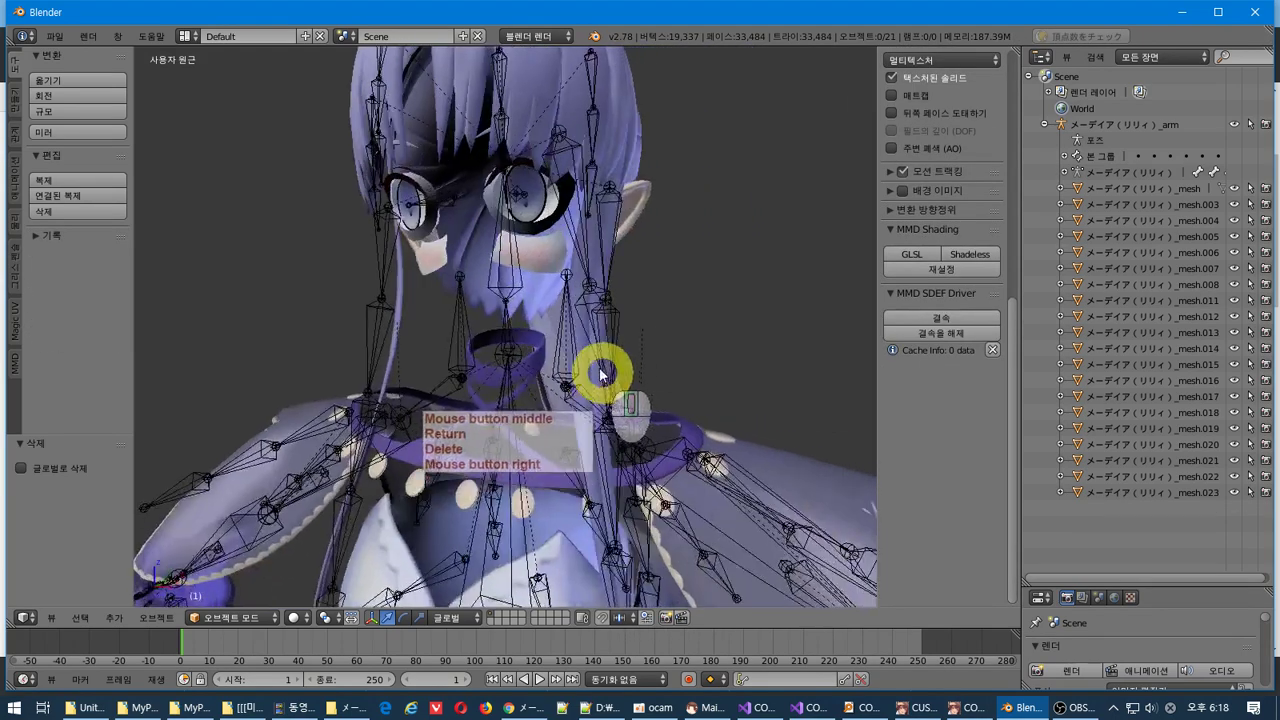
{"action": "right_click", "coordinate": [543, 252]}
{"action": "right_click", "coordinate": [557, 251]}
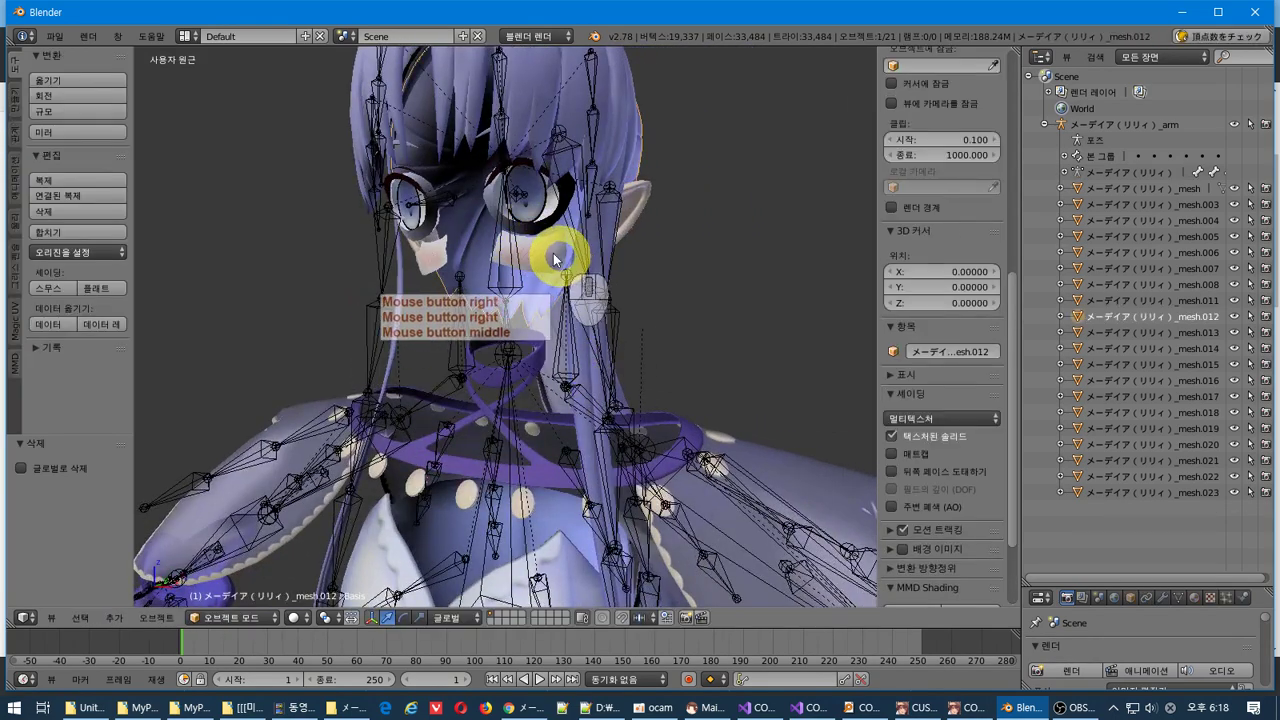
{"action": "right_click", "coordinate": [563, 251]}
{"action": "right_click", "coordinate": [641, 210]}
{"action": "key", "text": "x"}
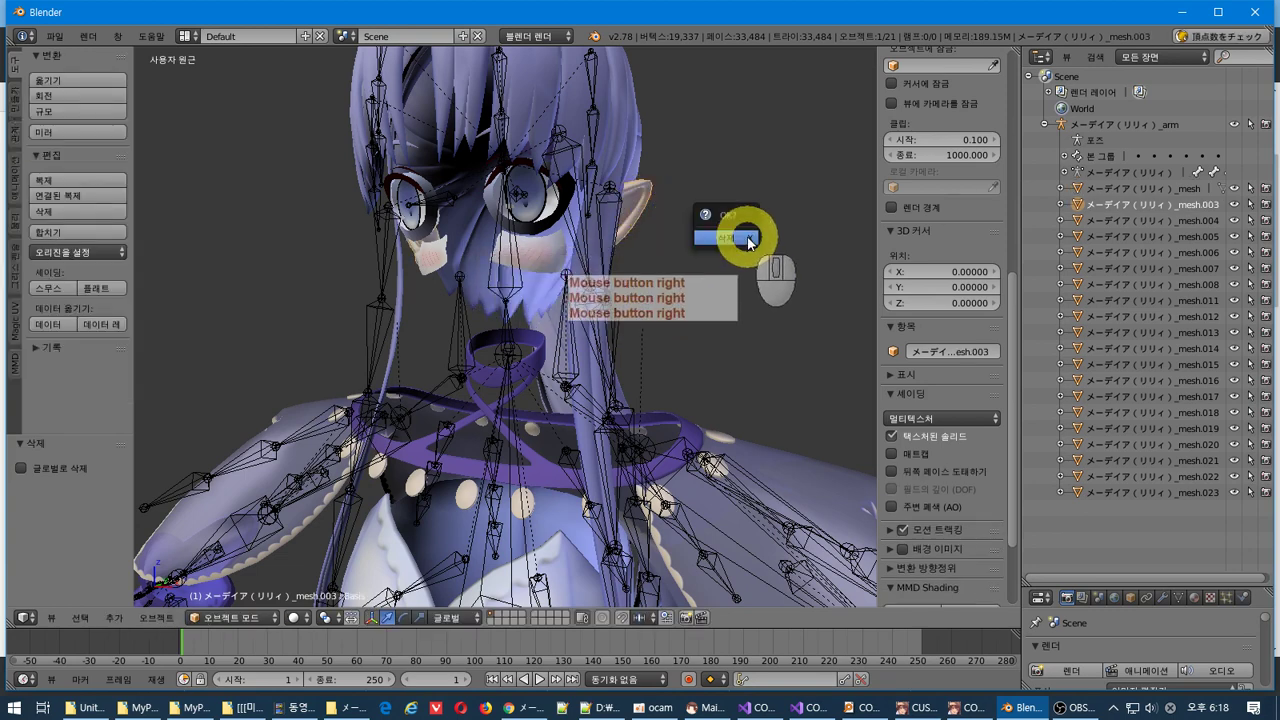
{"action": "left_click", "coordinate": [746, 238]}
- Delete the three eye meshes, メーデイア（リリィ）_mesh.008, _mesh.007 and _mesh.004
{"action": "key", "text": "Delete"}
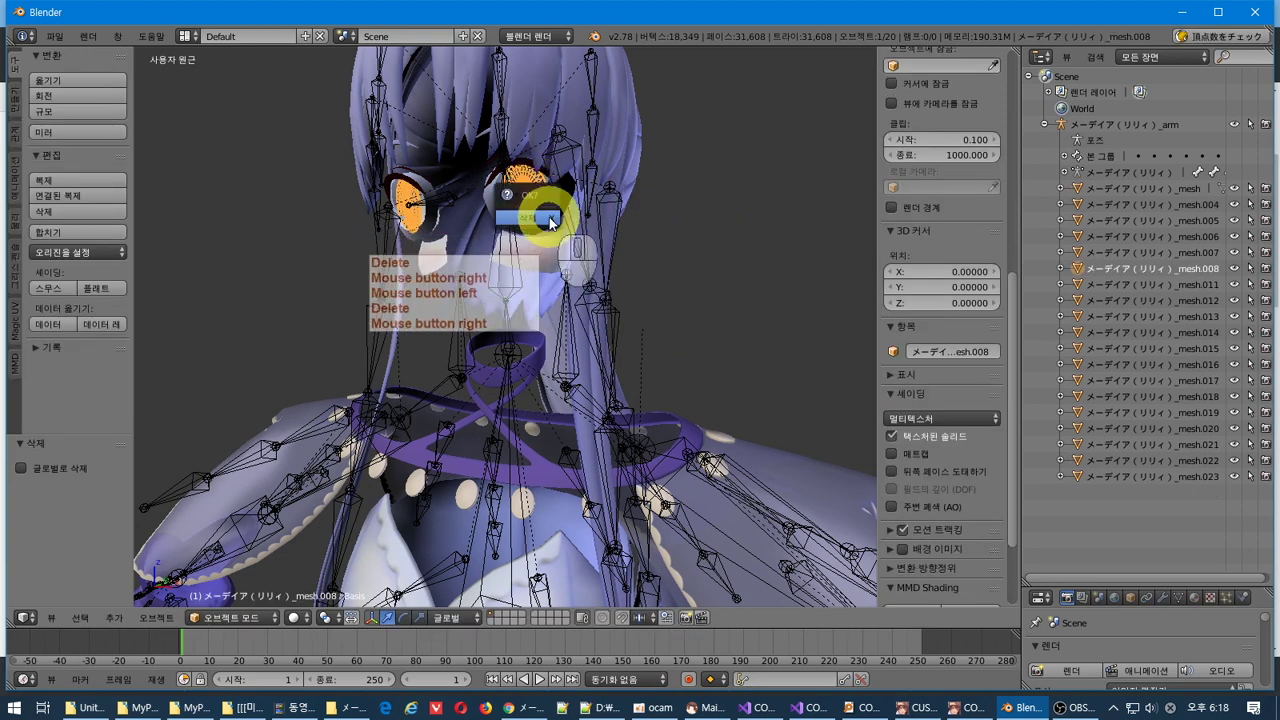
{"action": "key", "text": "Return"}
{"action": "right_click", "coordinate": [409, 225]}
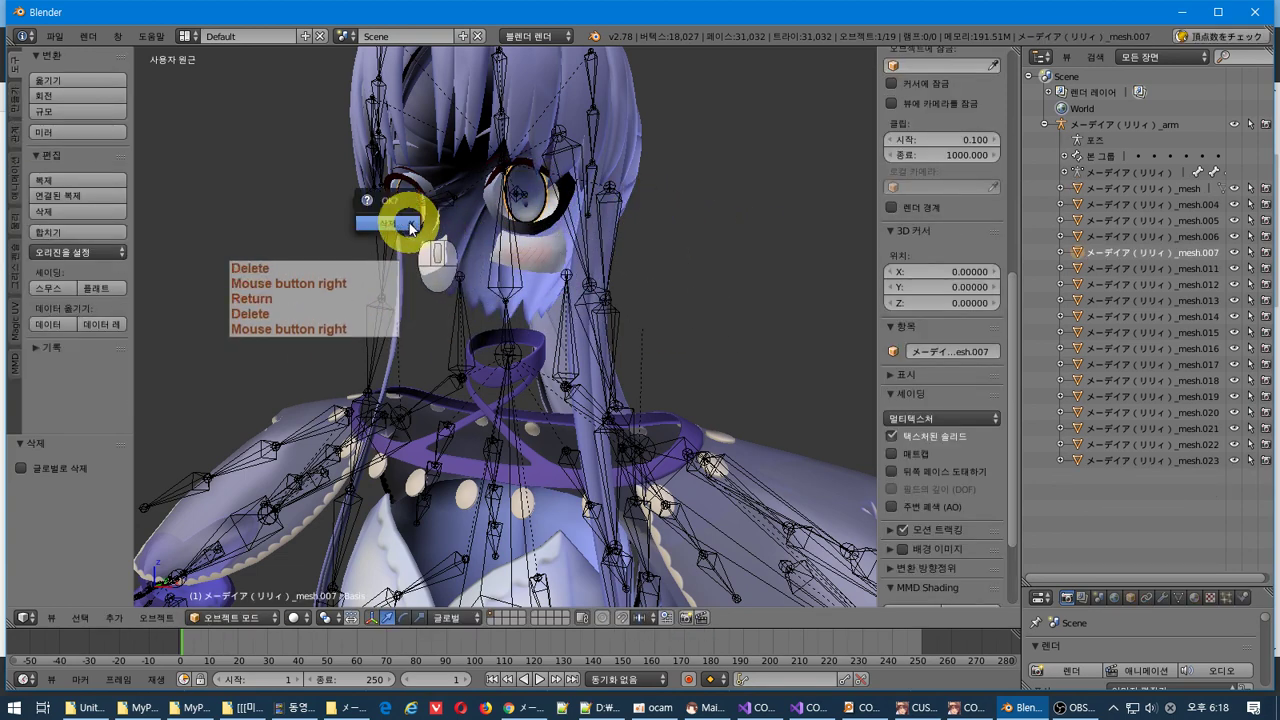
{"action": "key", "text": "Return"}
{"action": "right_click", "coordinate": [410, 222]}
{"action": "key", "text": "Delete"}
{"action": "key", "text": "Return"}
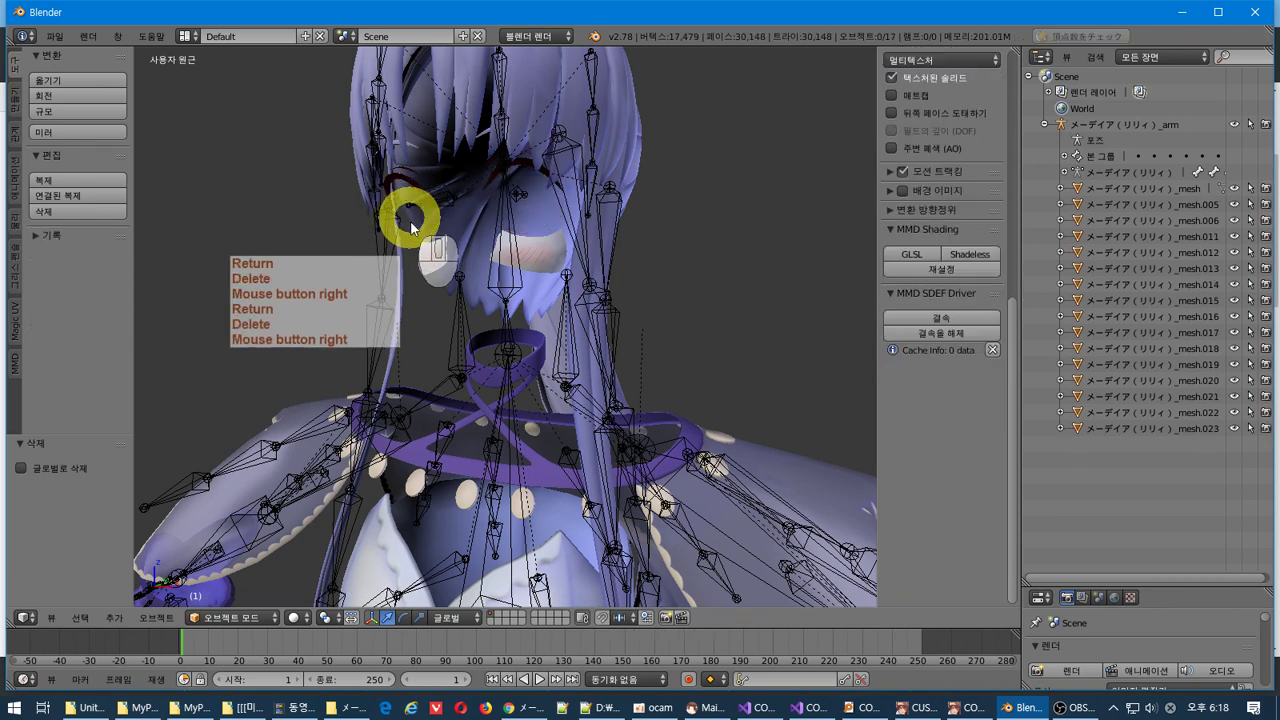
- Delete the eyebrow mesh メーデイア（リリィ）_mesh.006
{"action": "middle_click_drag", "start_coordinate": [466, 266], "coordinate": [480, 283]}
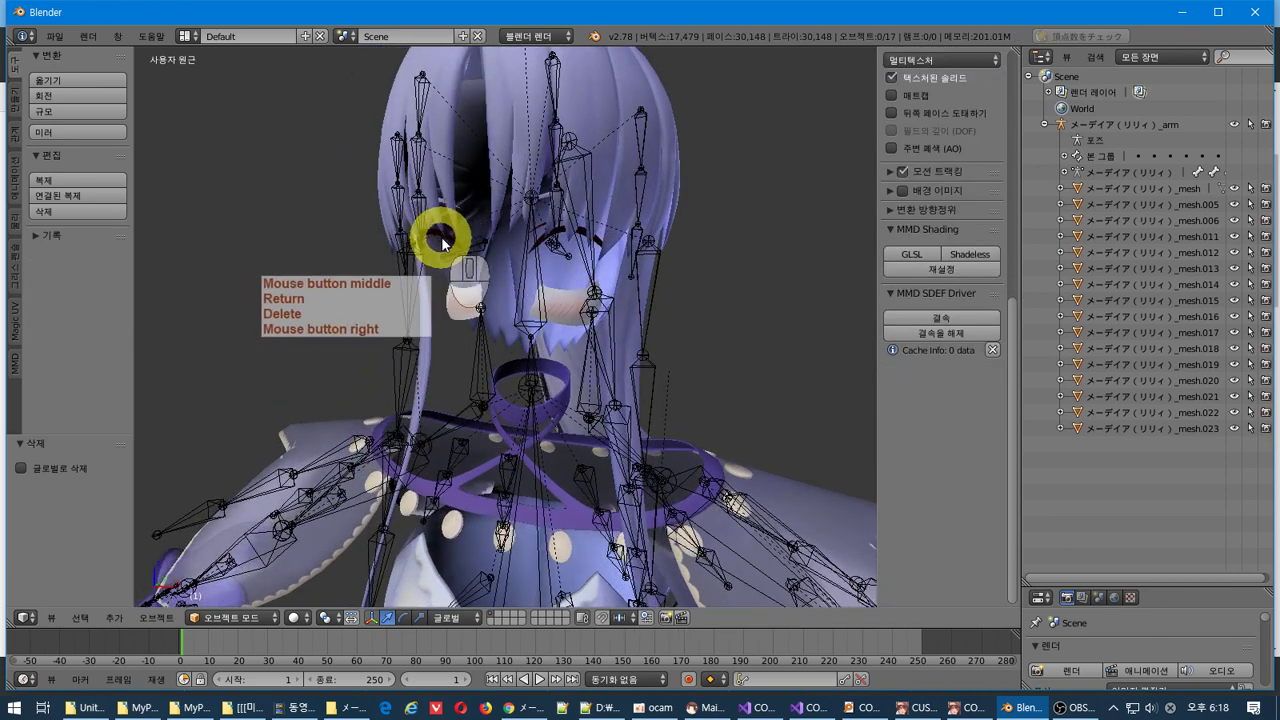
{"action": "right_click", "coordinate": [443, 234]}
{"action": "right_click", "coordinate": [447, 237]}
{"action": "key", "text": "Delete"}
{"action": "key", "text": "Return"}
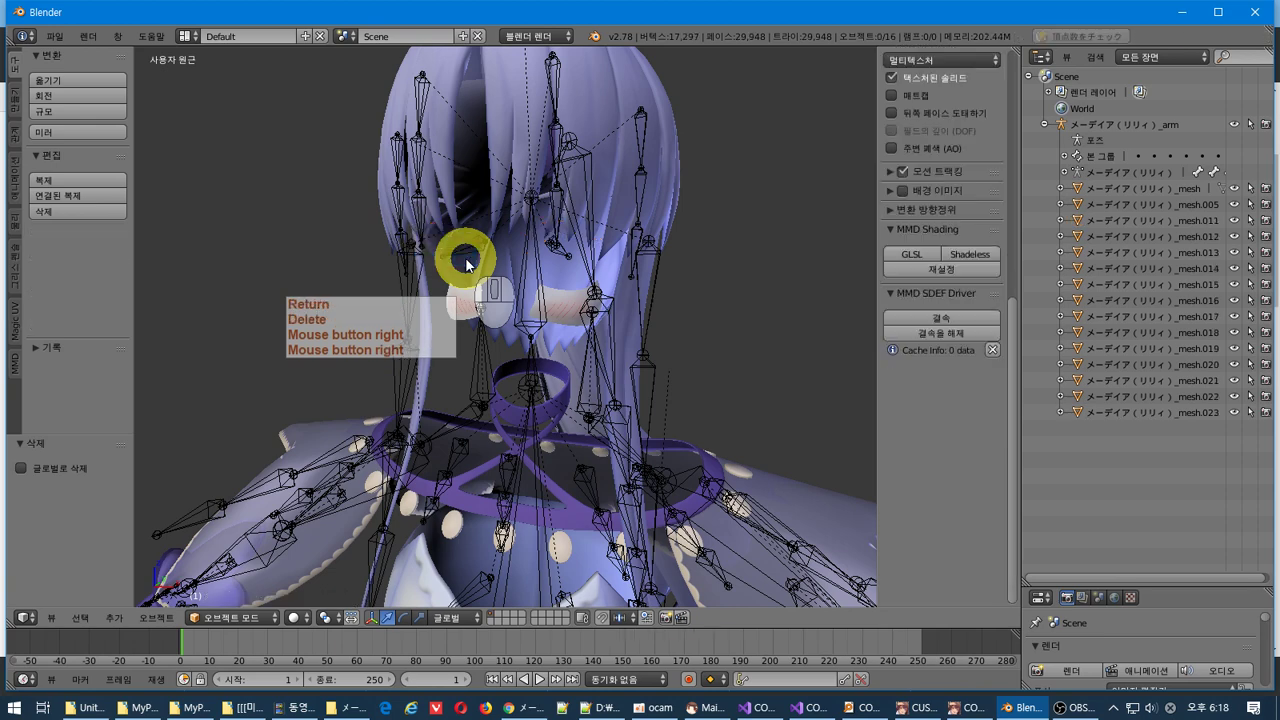
- Join the hair meshes メーデイア（リリィ）_mesh.011, _mesh.012 and _mesh.013 into one object and rename it hair
{"action": "right_click", "coordinate": [596, 88]}
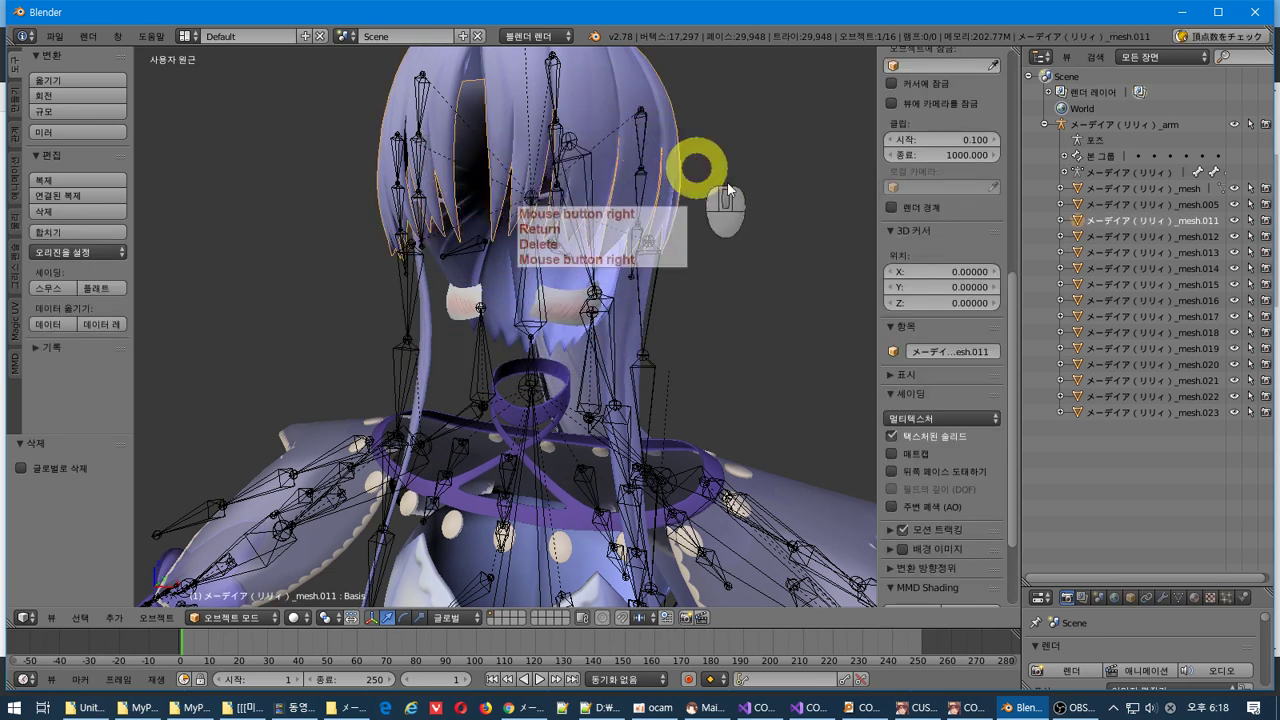
{"action": "right_click", "coordinate": [500, 288], "text": "shift"}
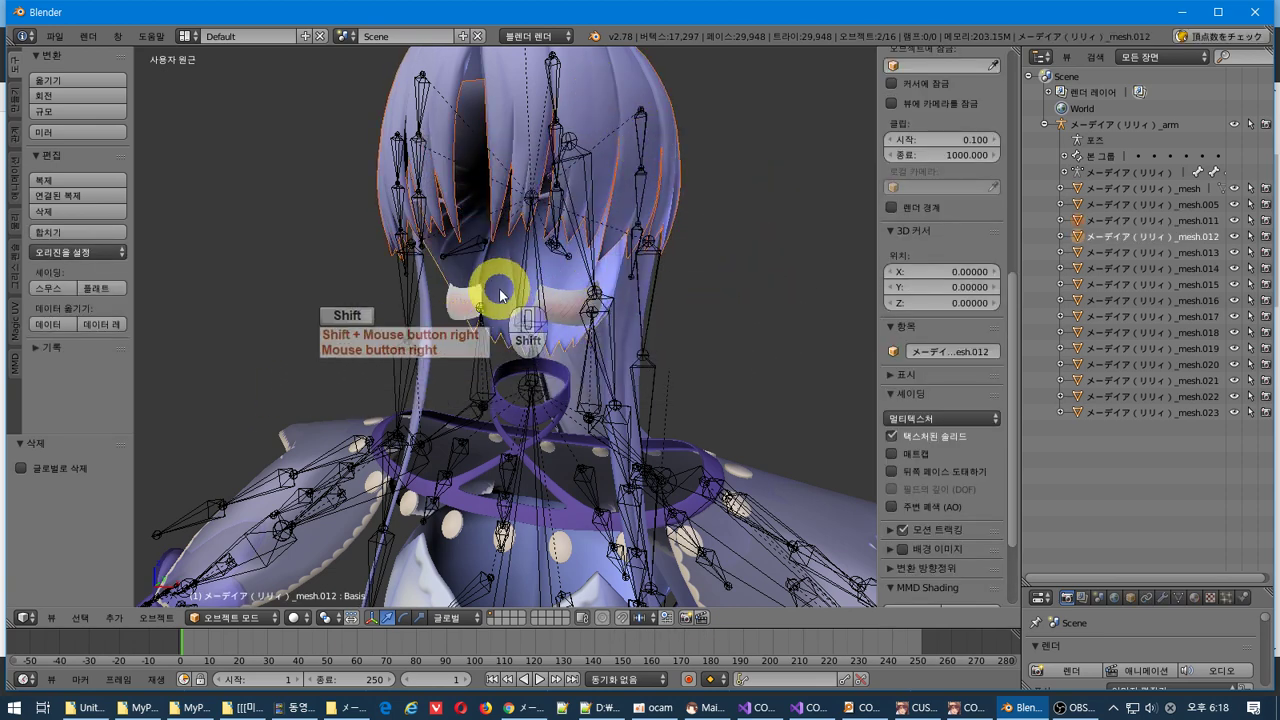
{"action": "right_click", "coordinate": [430, 333], "text": "shift"}
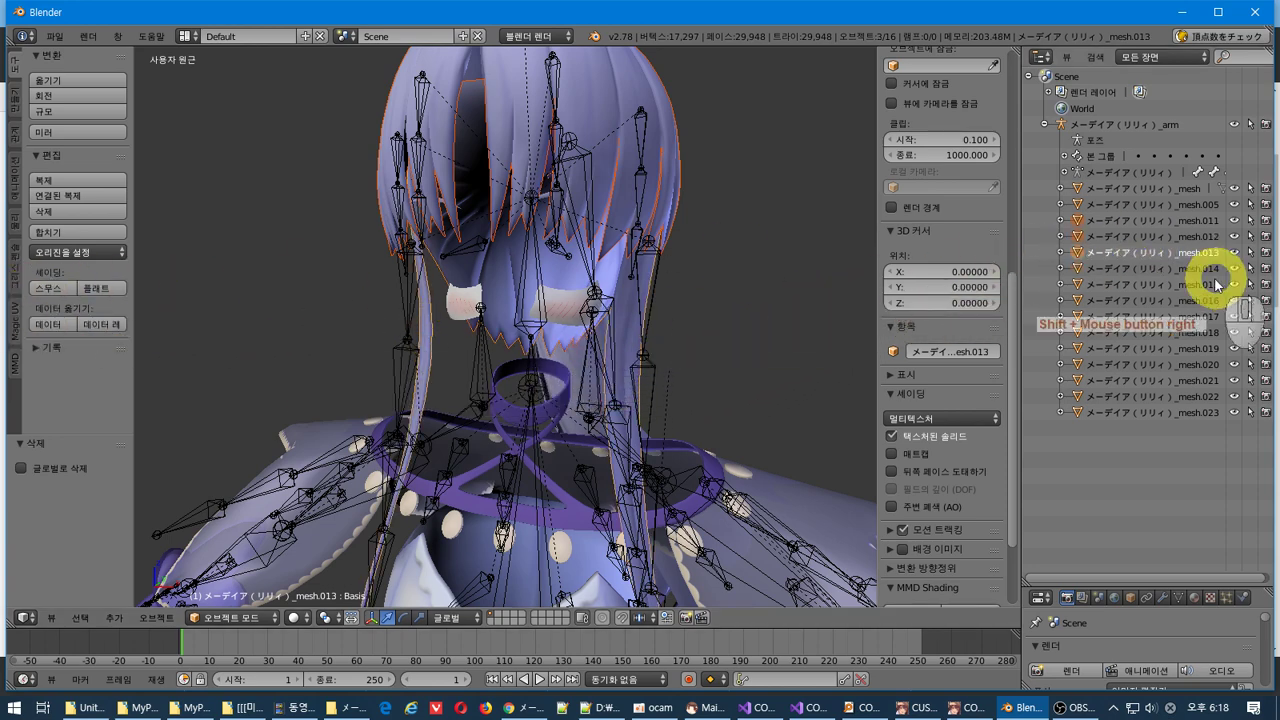
{"action": "left_click", "coordinate": [1208, 391]}
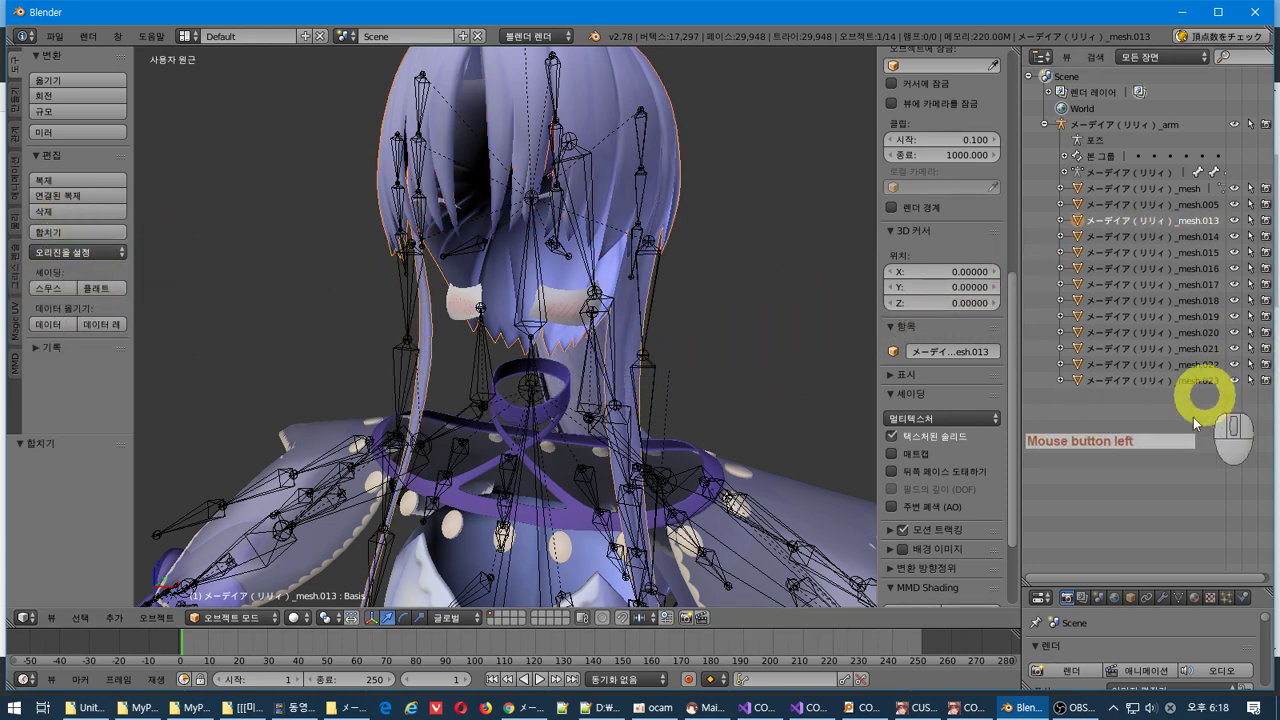
{"action": "left_click", "coordinate": [1160, 224]}
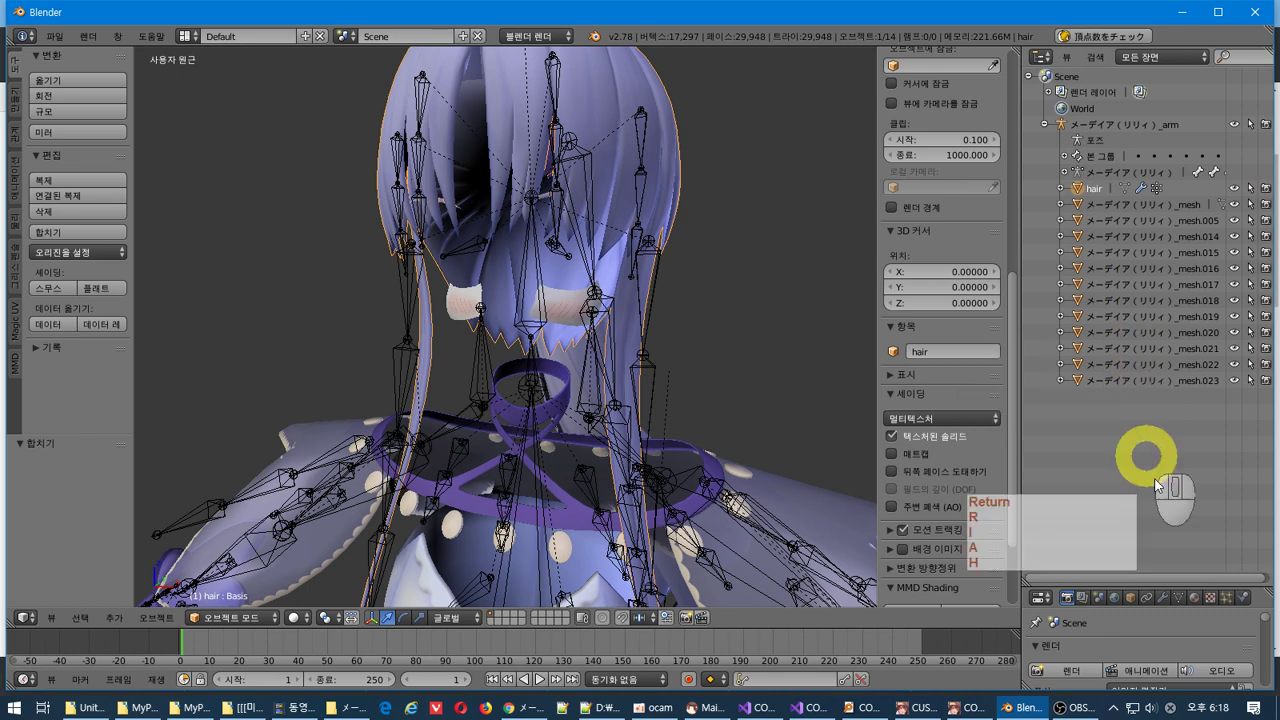
- Hide the hair object so the ponytail meshes behind it can be selected
{"action": "left_click", "coordinate": [1132, 206]}
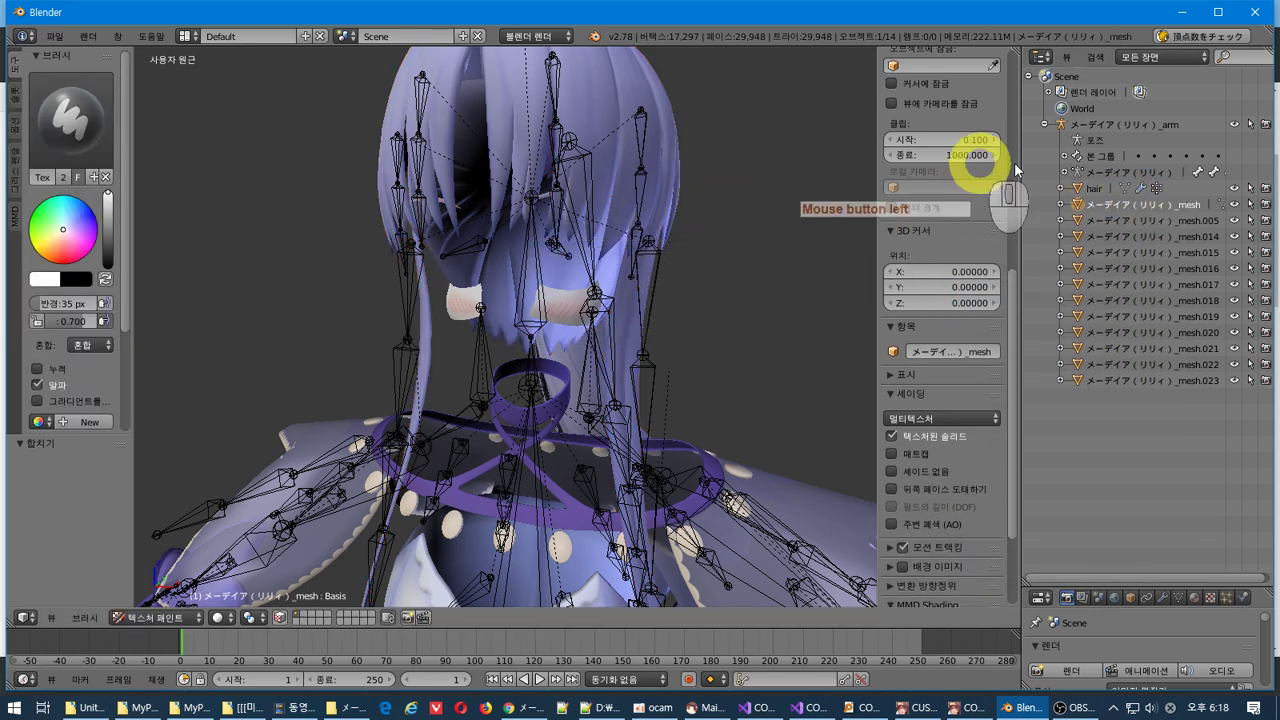
{"action": "left_click", "coordinate": [1238, 188]}
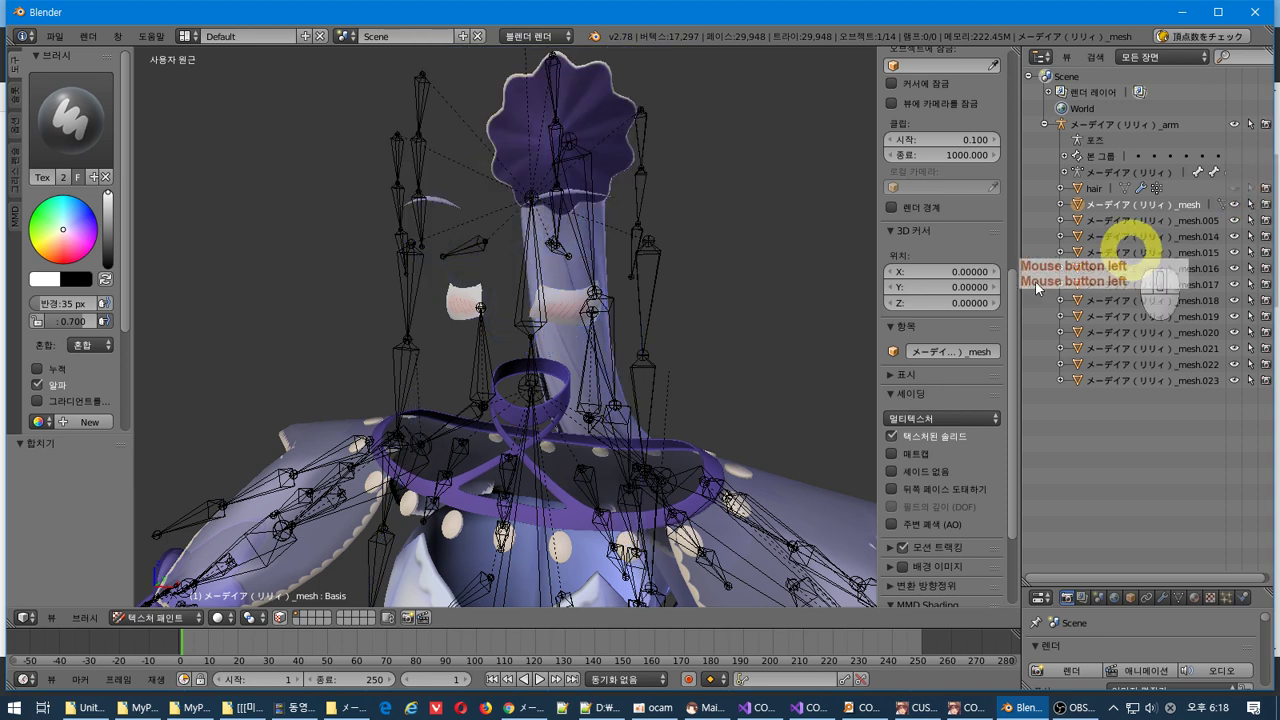
{"action": "middle_click_drag", "start_coordinate": [633, 303], "coordinate": [551, 309]}
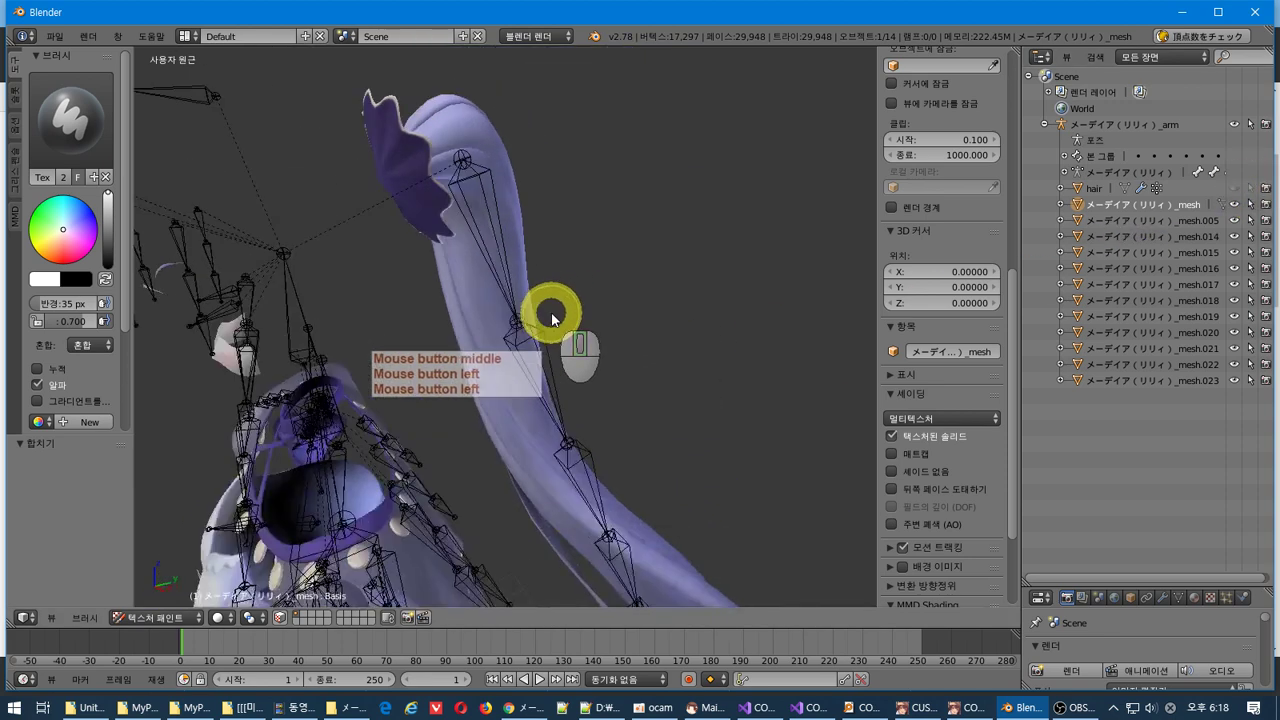
- Rename the ponytail mesh メーデイア（リリィ）_mesh.014 as hair-p, hide it and turn off its selectability
{"action": "right_click", "coordinate": [512, 195]}
{"action": "middle_click_drag", "start_coordinate": [654, 229], "coordinate": [634, 277]}
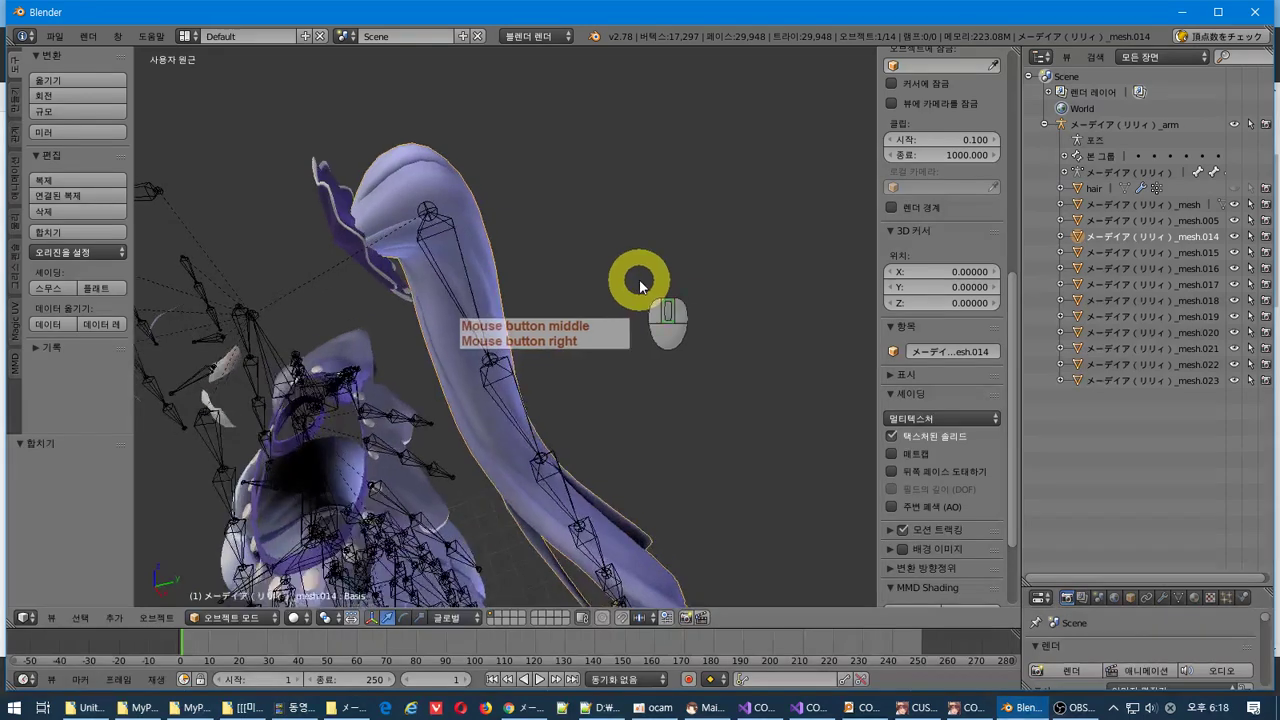
{"action": "left_click", "coordinate": [1096, 190], "text": "shift"}
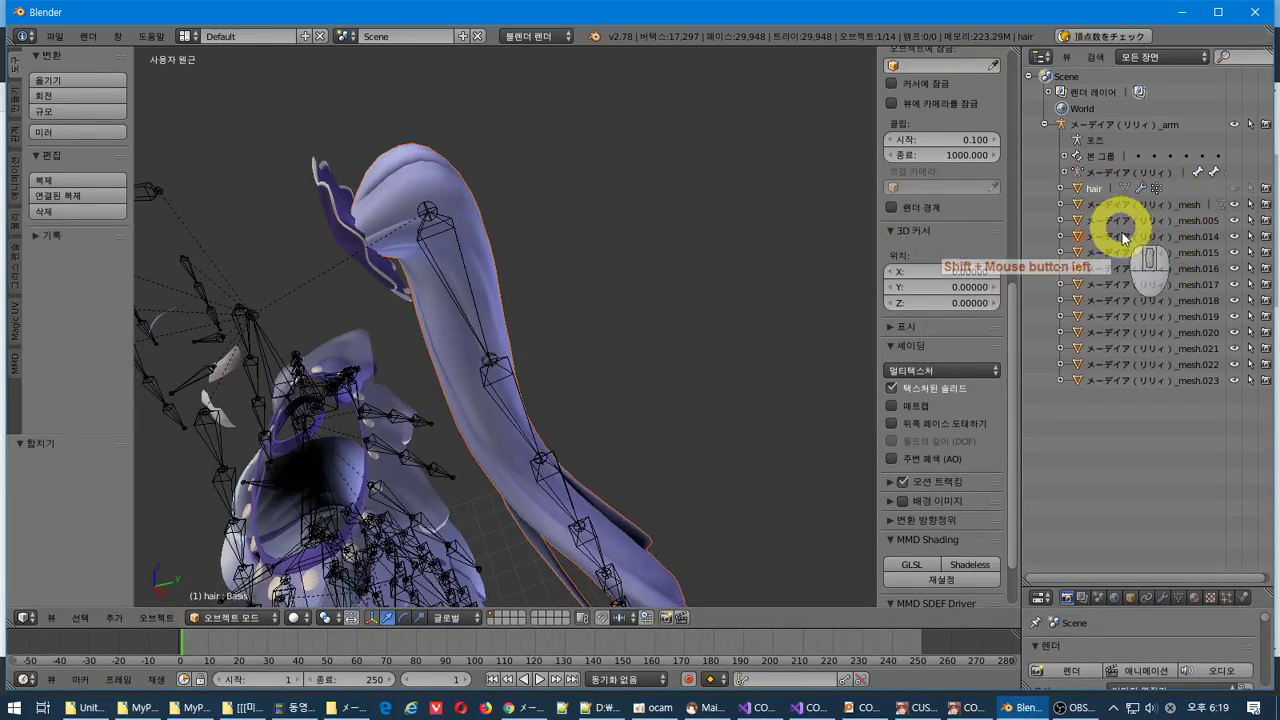
{"action": "left_click", "coordinate": [1090, 236]}
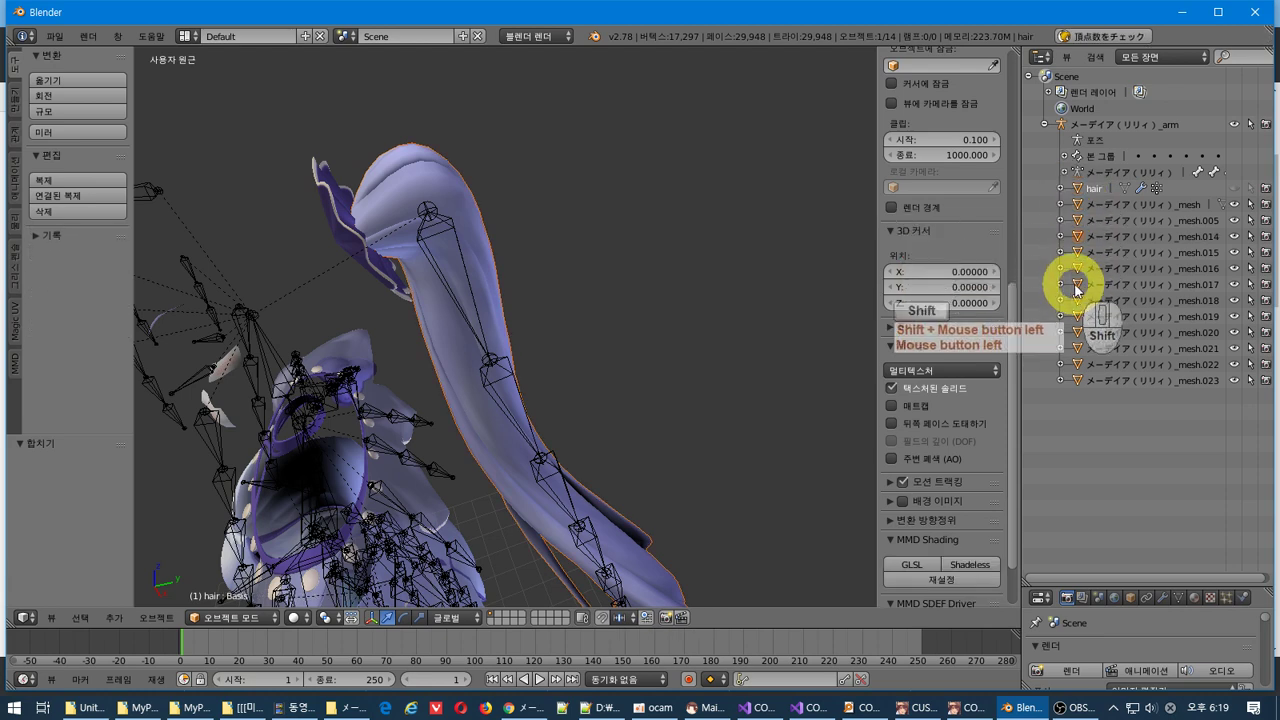
{"action": "left_click", "coordinate": [1117, 221]}
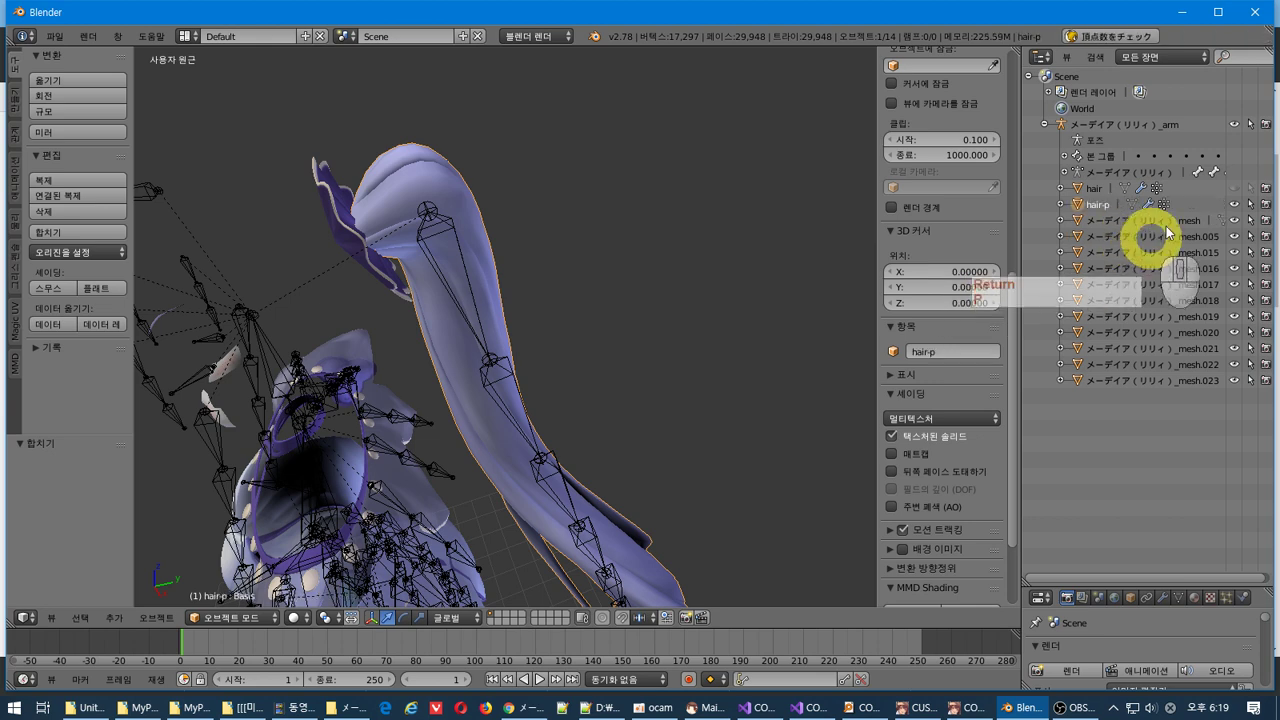
{"action": "left_click", "coordinate": [1234, 204]}
{"action": "left_click", "coordinate": [1251, 204]}
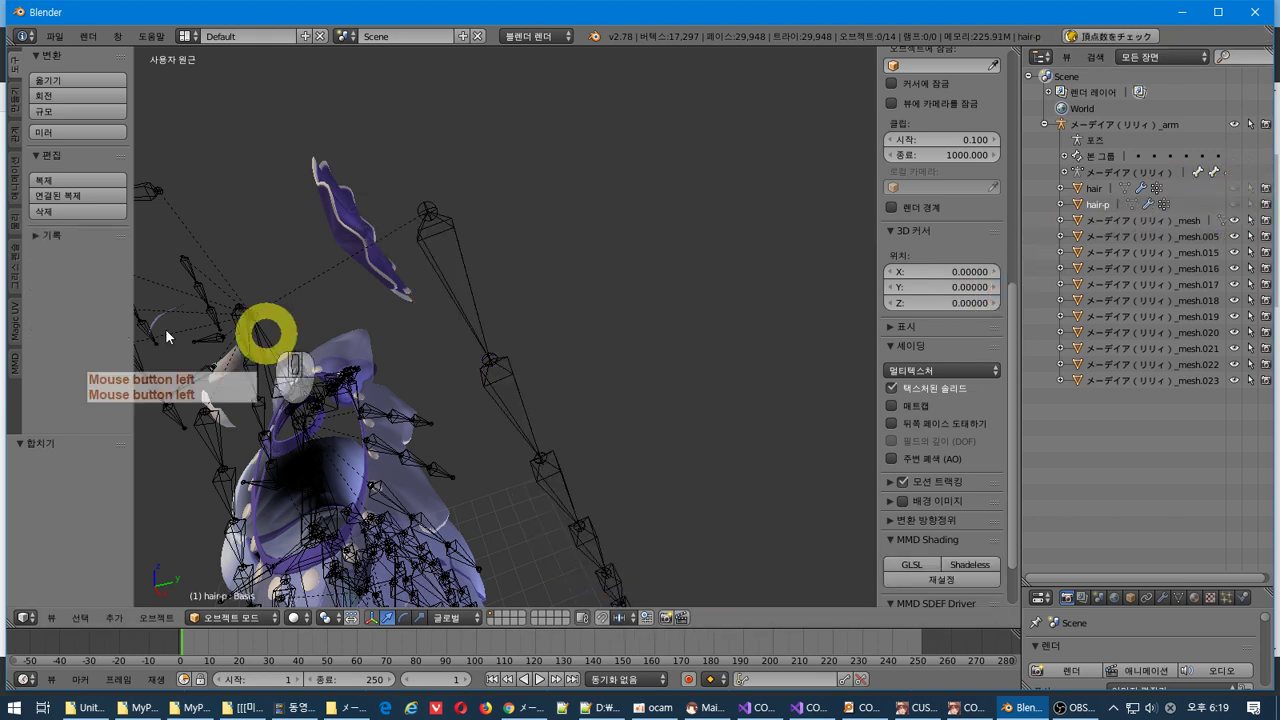
- Rename the scalloped purple hair ornament mesh メーデイア（リリィ）_mesh.015 as hair-p-acc and hide it
{"action": "middle_click_drag", "start_coordinate": [634, 257], "coordinate": [347, 190]}
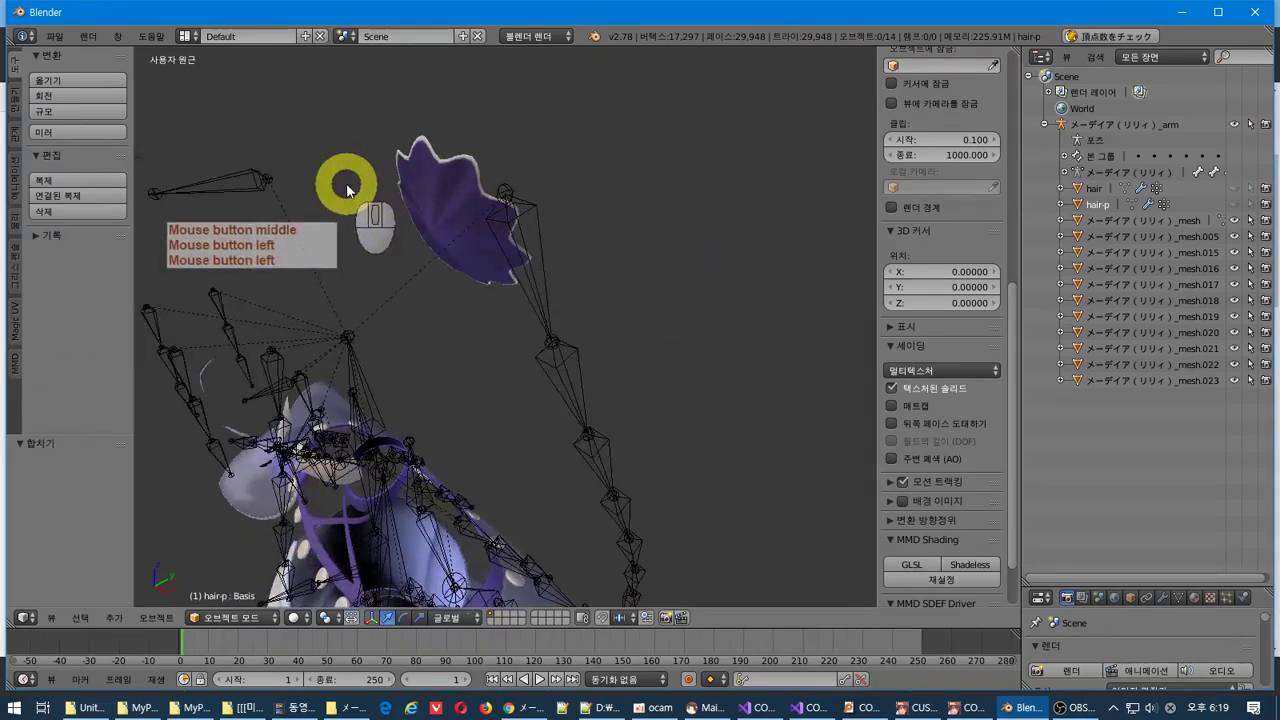
{"action": "right_click", "coordinate": [409, 196]}
{"action": "double_click", "coordinate": [1155, 256]}
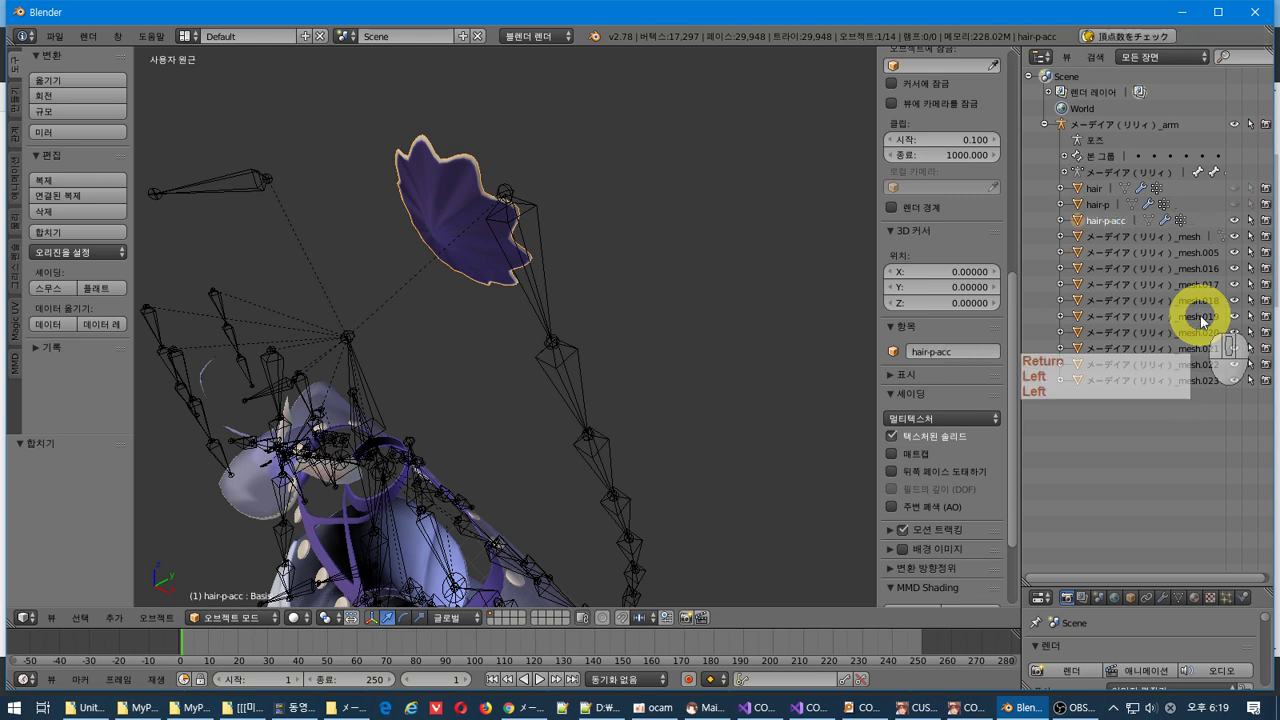
{"action": "left_click", "coordinate": [1245, 221]}
- Try to delete the cheek blush mesh メーデイア（リリィ）_mesh, and toggle its visibility to check which part it is
{"action": "middle_click_drag", "start_coordinate": [586, 471], "coordinate": [650, 410]}
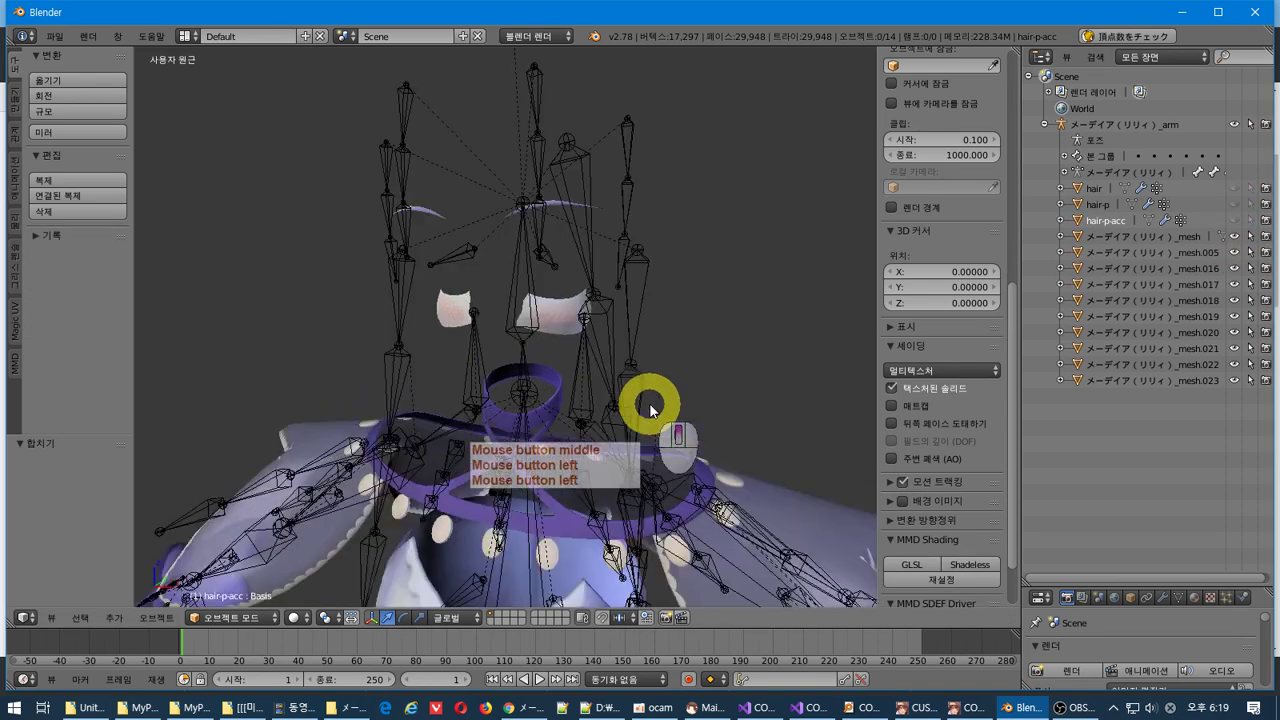
{"action": "right_click", "coordinate": [540, 305]}
{"action": "right_click", "coordinate": [443, 310]}
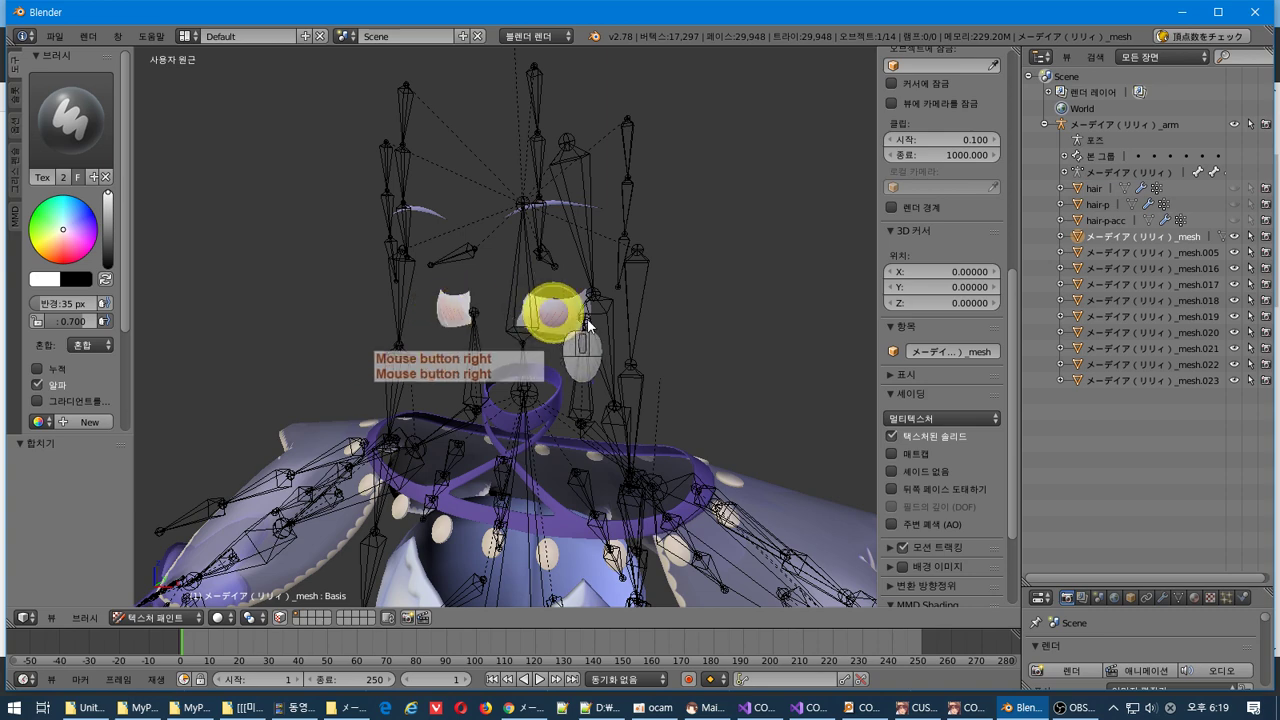
{"action": "key", "text": "Delete"}
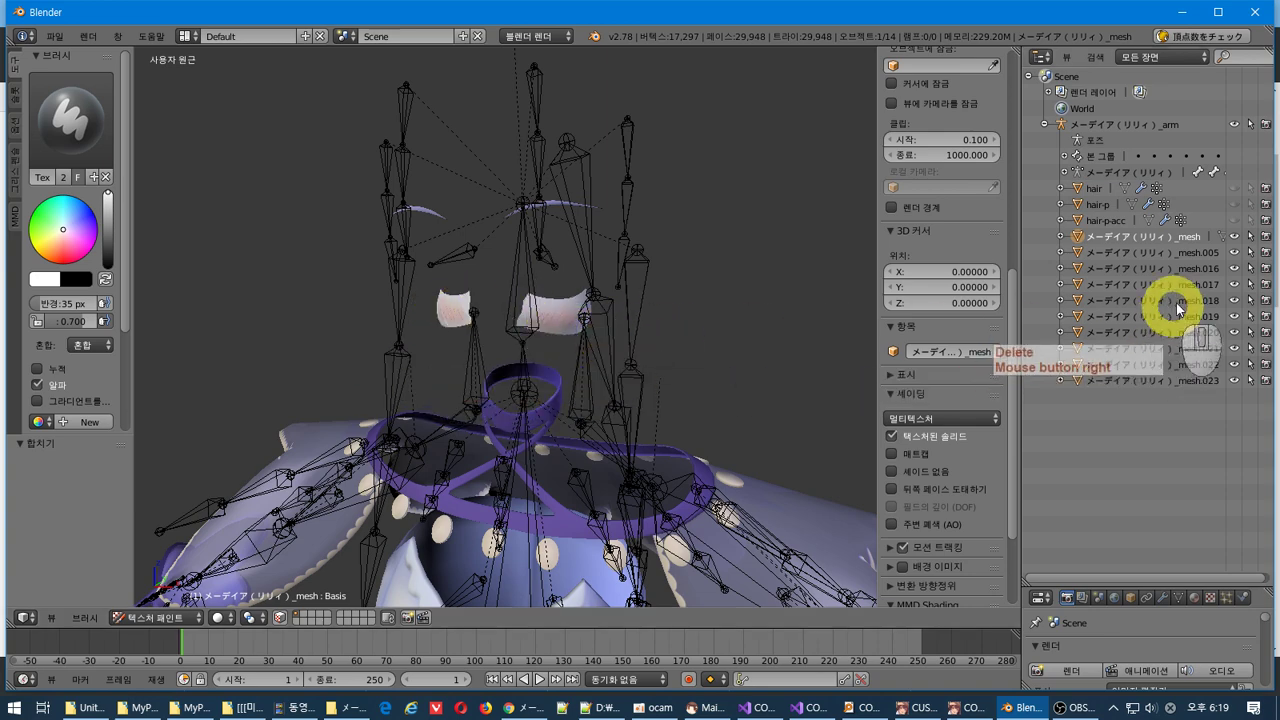
{"action": "left_click", "coordinate": [1234, 240]}
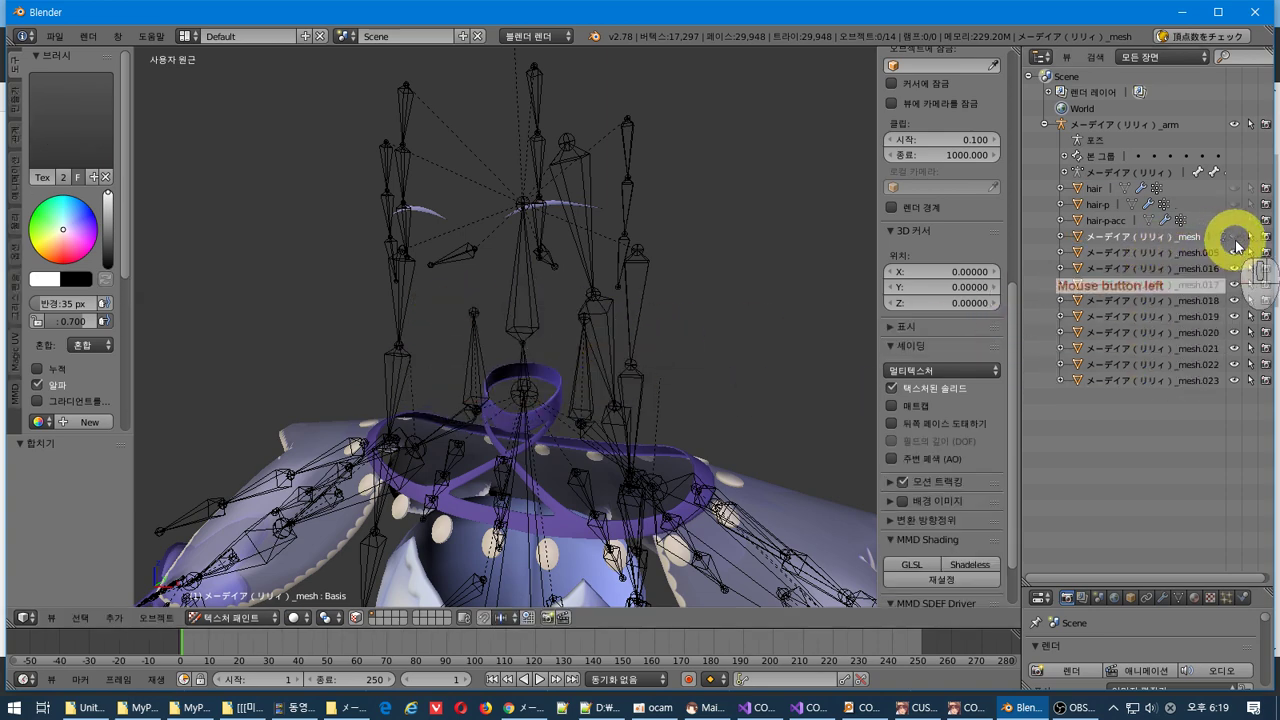
{"action": "left_click", "coordinate": [1234, 240]}
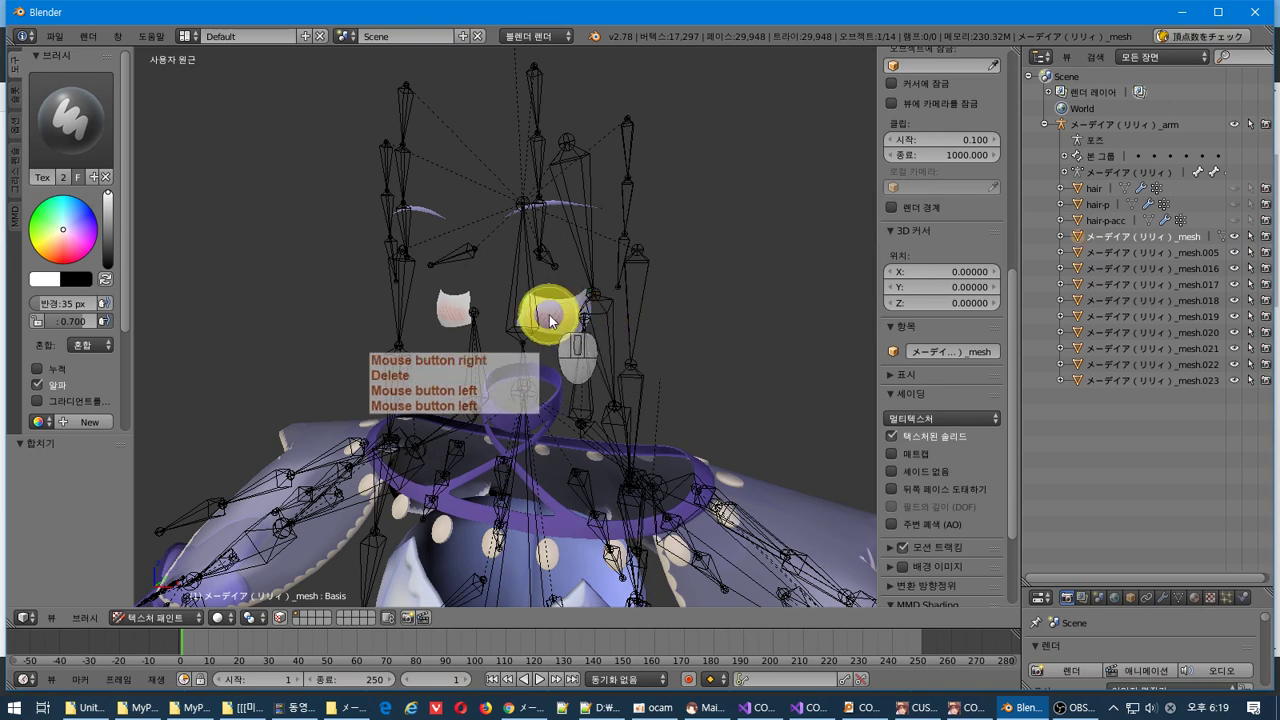
- Delete the cheek blush mesh メーデイア（リリィ）_mesh through its entry in the outliner
{"action": "right_click", "coordinate": [543, 423]}
{"action": "right_click", "coordinate": [560, 335]}
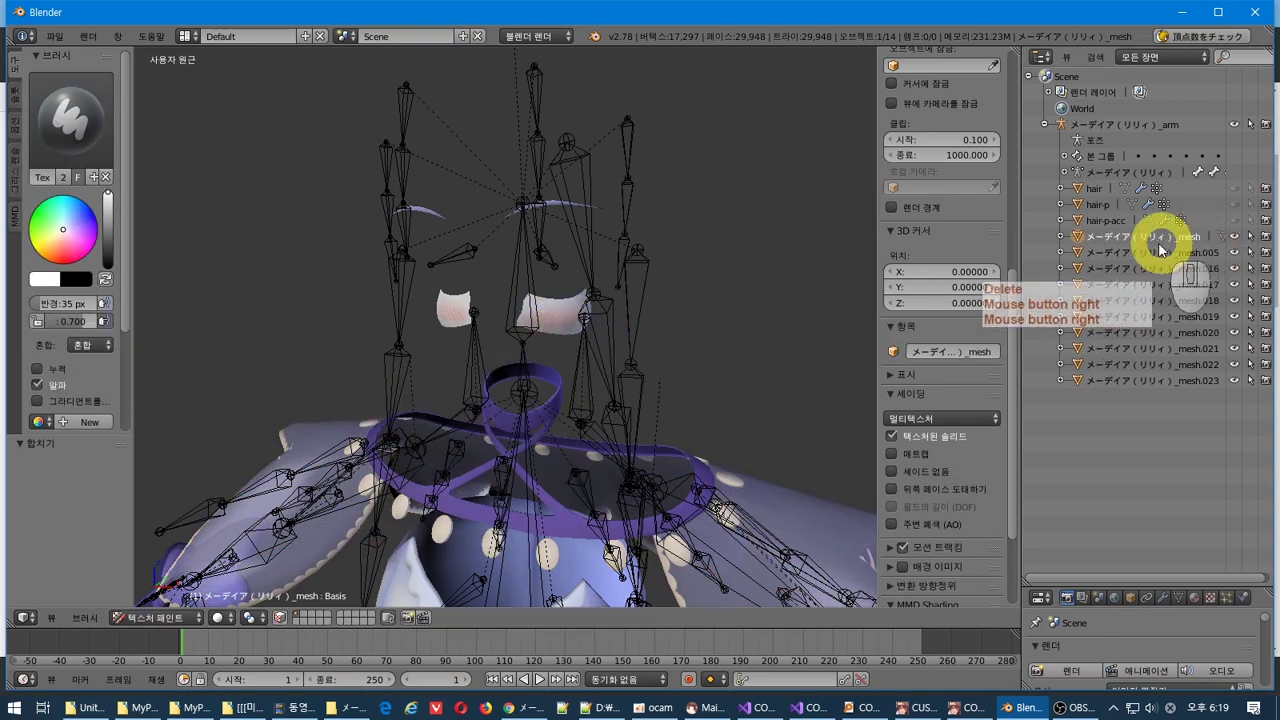
{"action": "right_click", "coordinate": [1117, 244]}
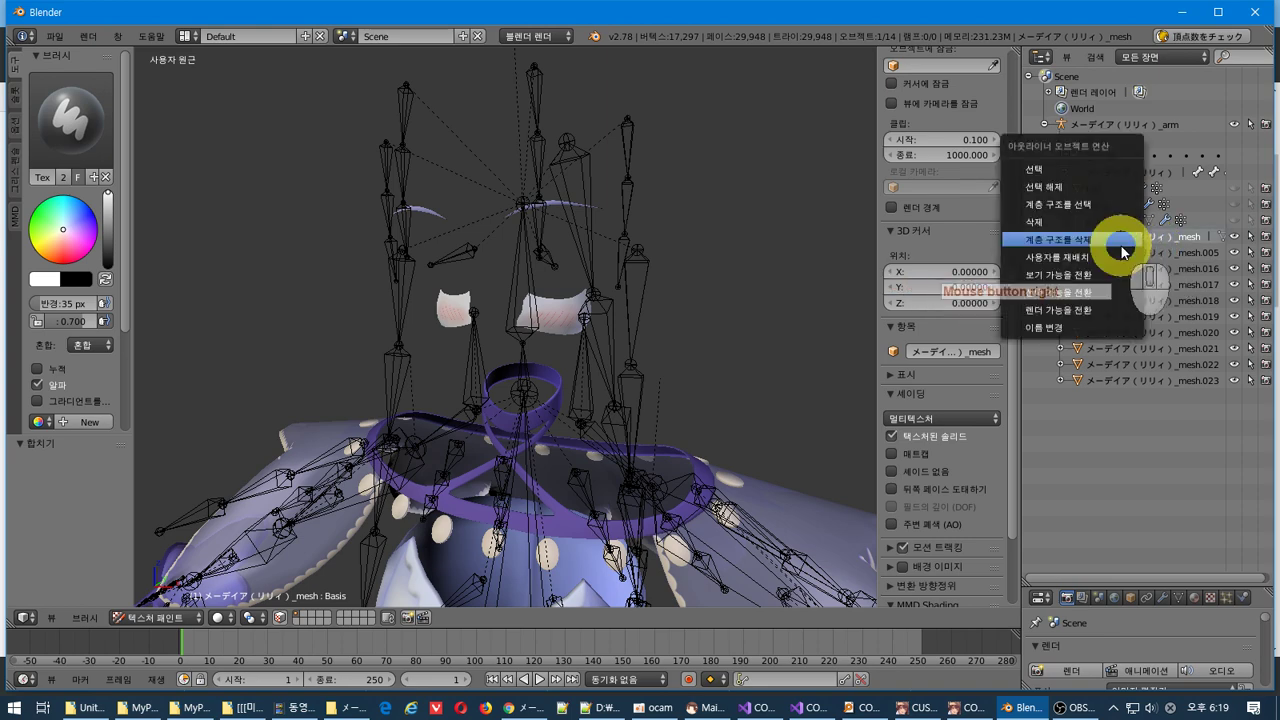
{"action": "left_click", "coordinate": [1110, 205]}
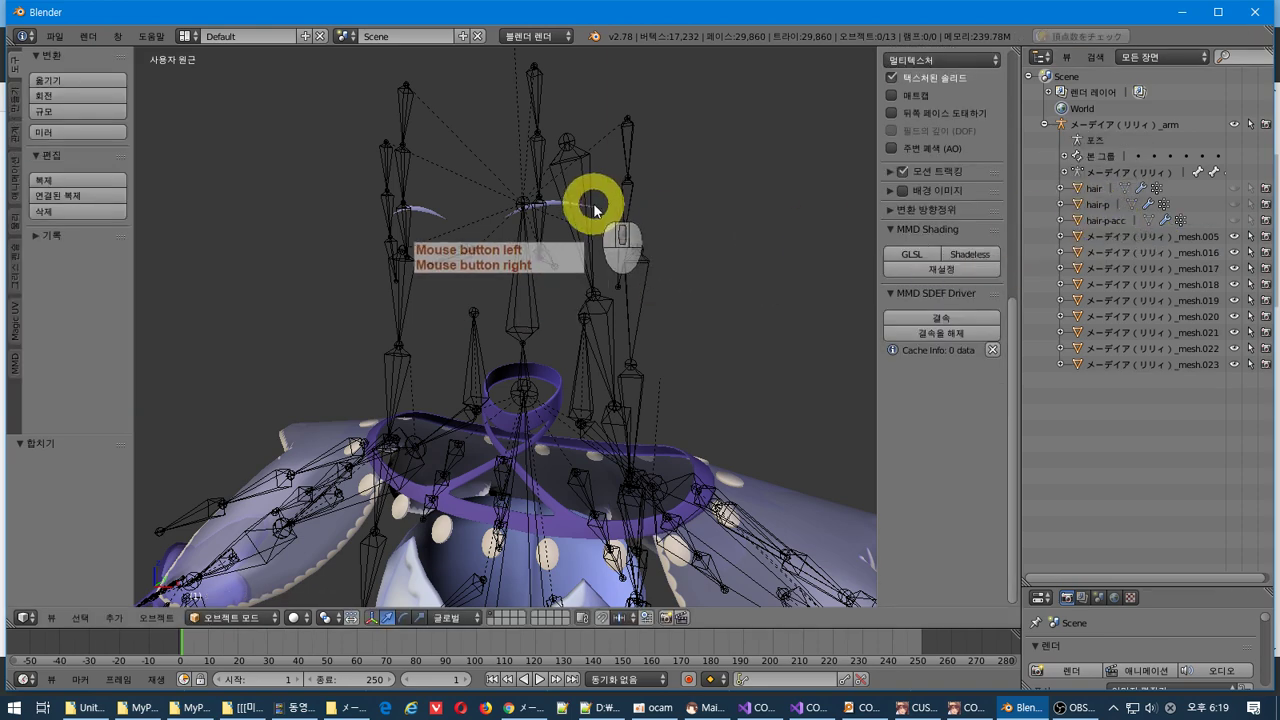
- Select the remaining thin face mesh メーデイア（リリィ）_mesh.005 above the cheeks and delete it
{"action": "left_click", "coordinate": [561, 205]}
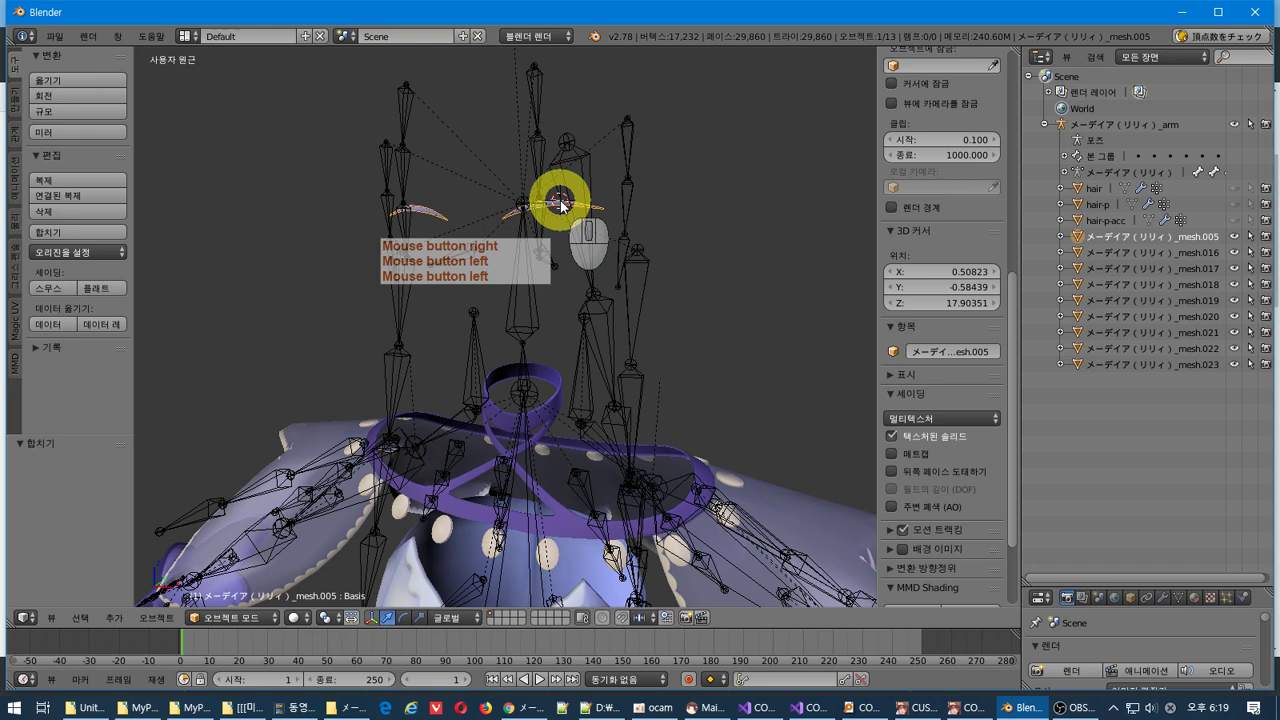
{"action": "mouse_move", "coordinate": [740, 280]}
{"action": "middle_mouse_down"}
{"action": "mouse_move", "coordinate": [734, 300]}
{"action": "mouse_move", "coordinate": [737, 286]}
{"action": "middle_mouse_up"}
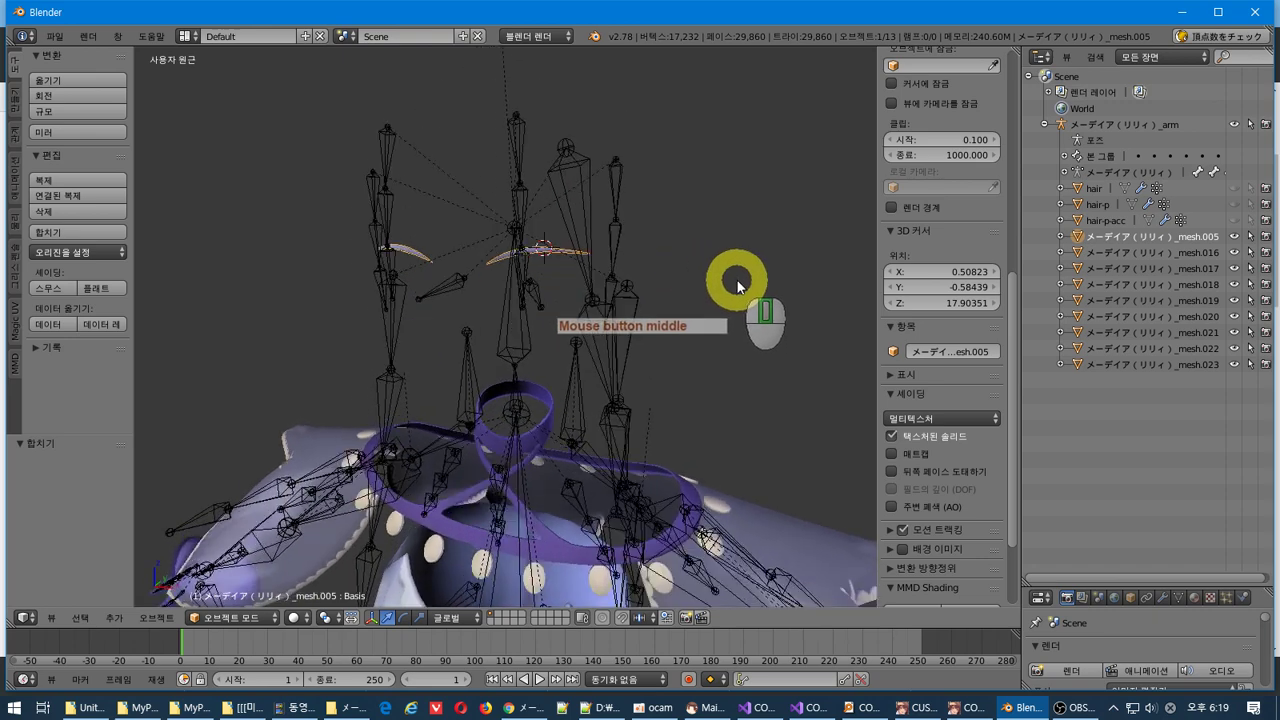
{"action": "left_click", "coordinate": [594, 273]}
- Rename the leg mesh メーデイア（リリィ）_mesh.023 under the skirt as stkg and hide it
{"action": "middle_click_drag", "start_coordinate": [600, 280], "coordinate": [670, 369]}
{"action": "key", "text": "alt+Tab"}
{"action": "key", "text": "alt+Tab"}
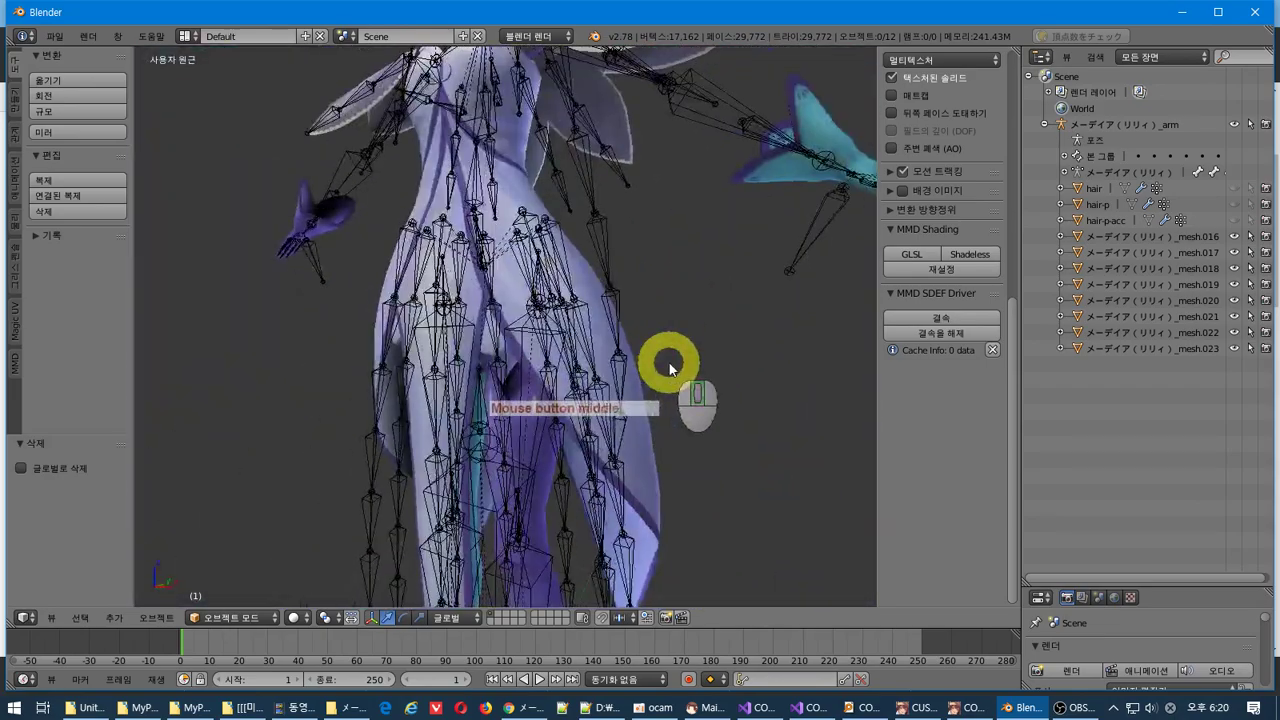
{"action": "left_click", "coordinate": [513, 410]}
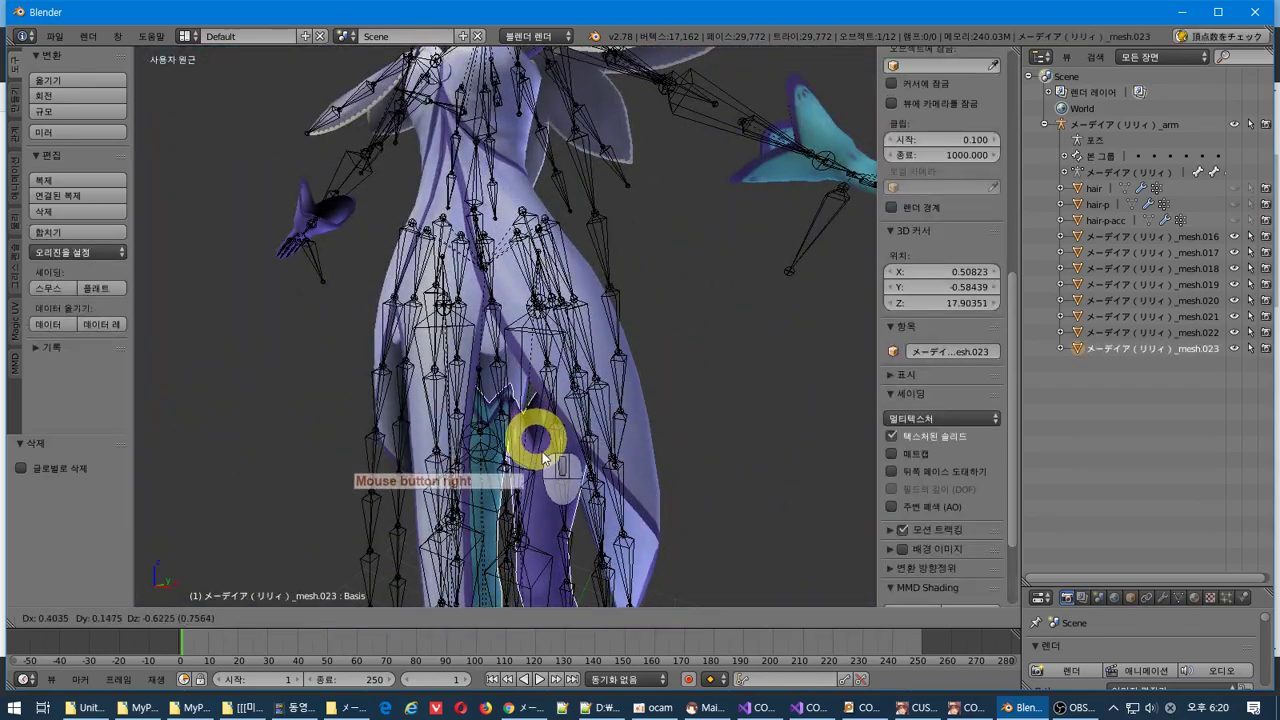
{"action": "key", "text": "Escape"}
{"action": "right_click", "coordinate": [957, 286]}
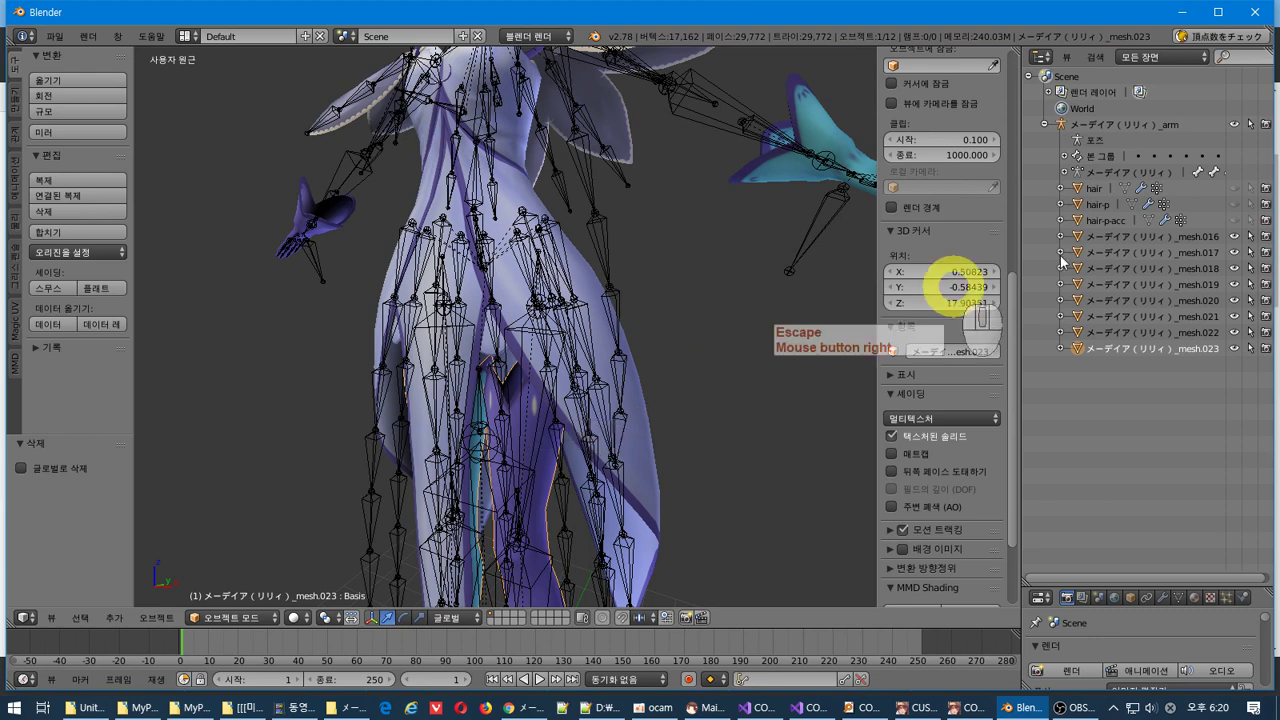
{"action": "double_click", "coordinate": [1160, 348]}
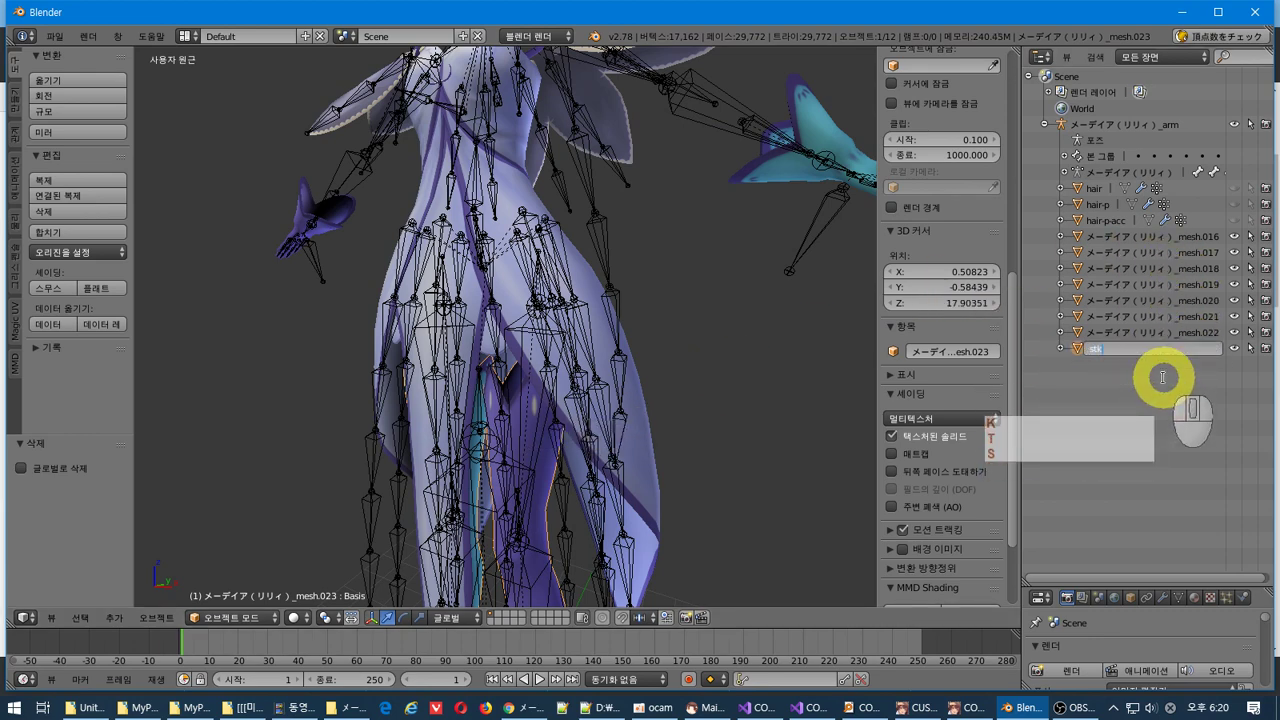
{"action": "type", "text": "stkg"}
{"action": "left_click", "coordinate": [1166, 398]}
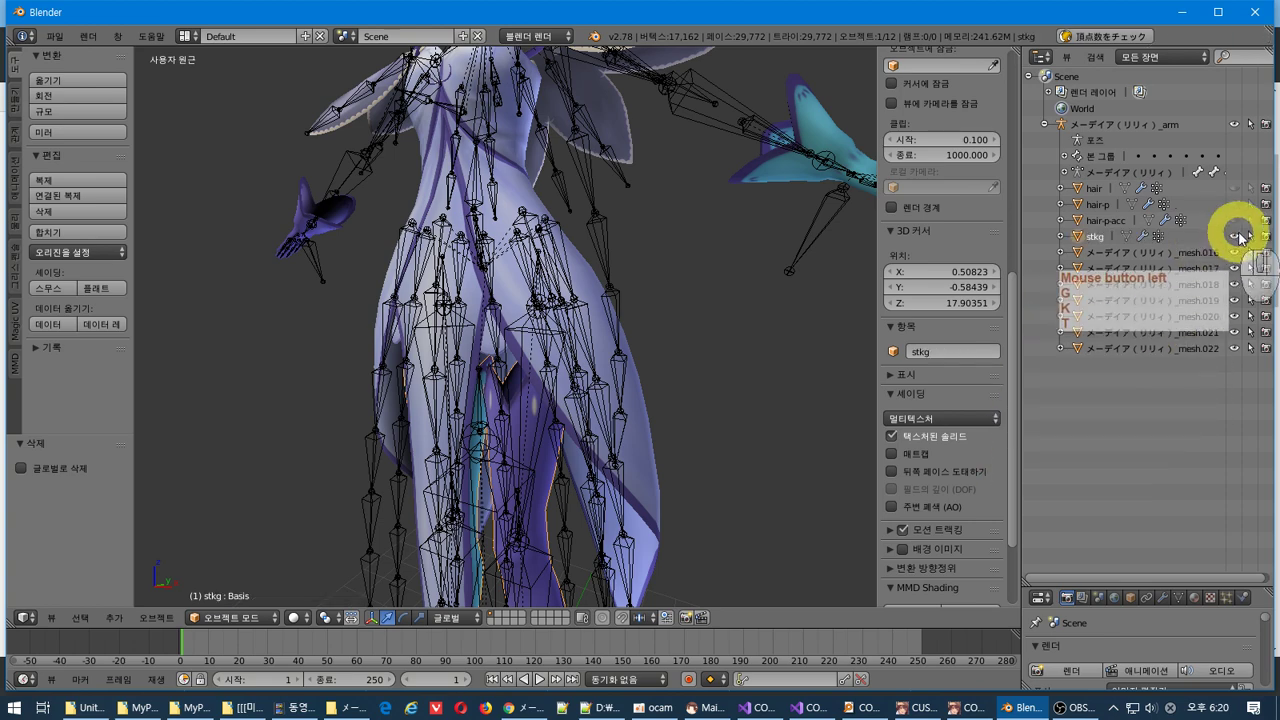
{"action": "left_click", "coordinate": [1234, 237]}
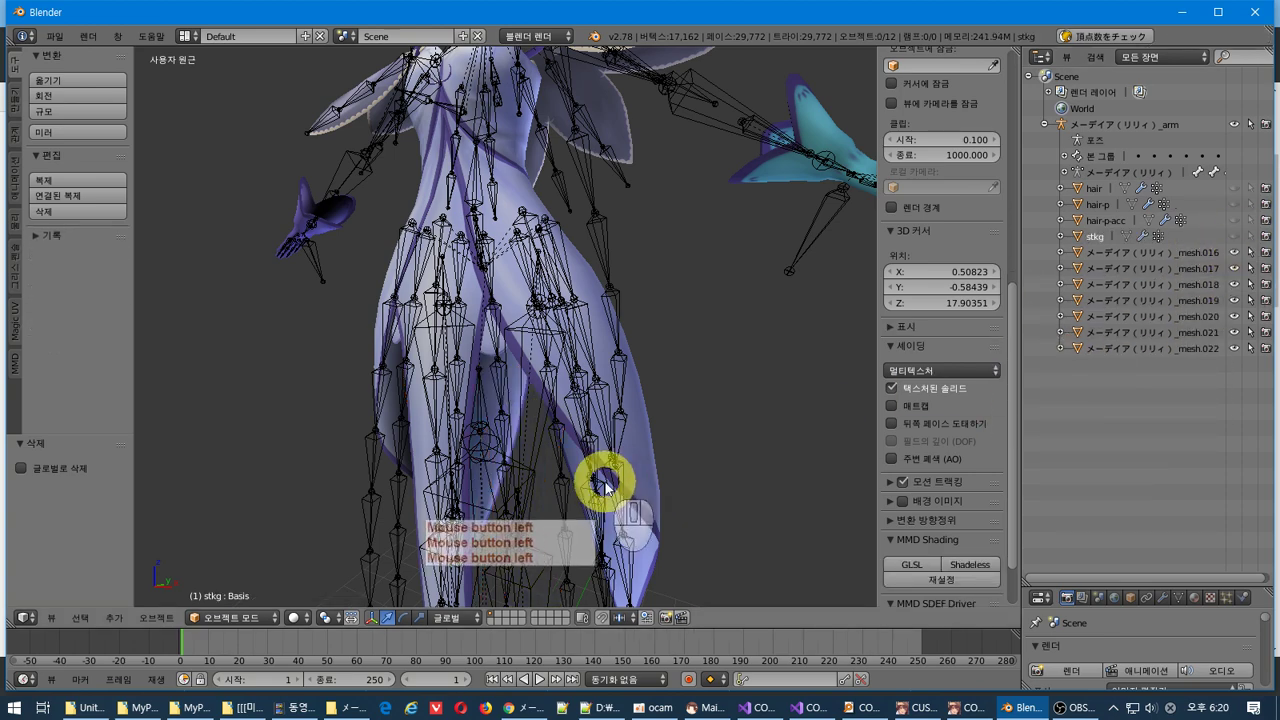
- Show the stkg leg mesh again, rename it as shos and hide it
{"action": "scroll", "coordinate": [600, 471], "scroll_direction": "down", "scroll_amount": 3}
{"action": "middle_click_drag", "start_coordinate": [600, 471], "coordinate": [715, 318], "text": "shift"}
{"action": "scroll", "coordinate": [630, 337], "scroll_direction": "up", "scroll_amount": 3}
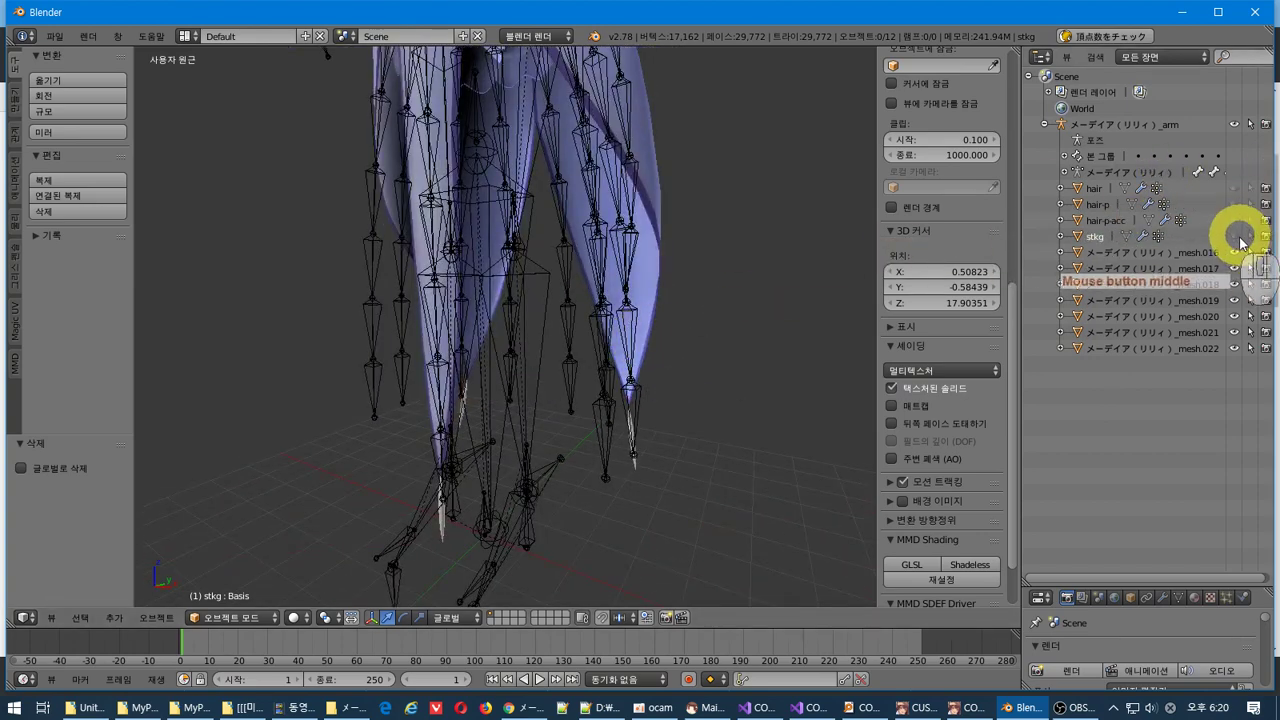
{"action": "left_click", "coordinate": [1235, 238]}
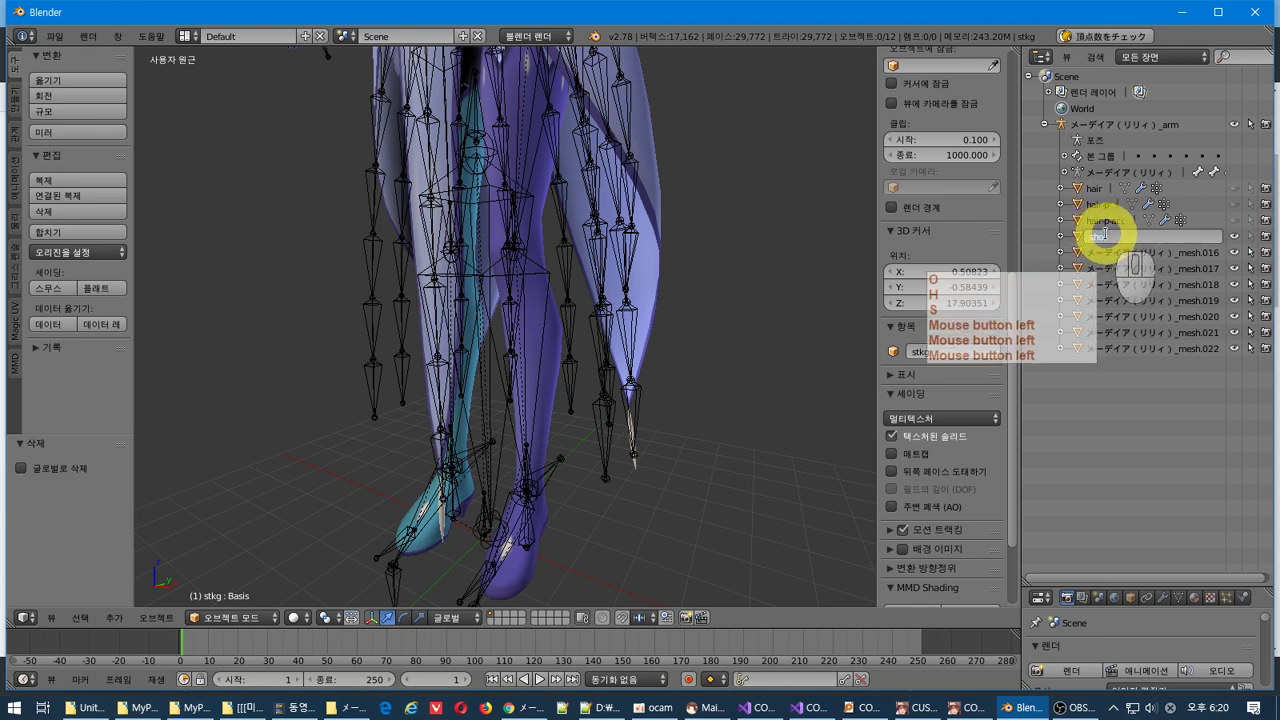
{"action": "left_click", "coordinate": [1174, 525]}
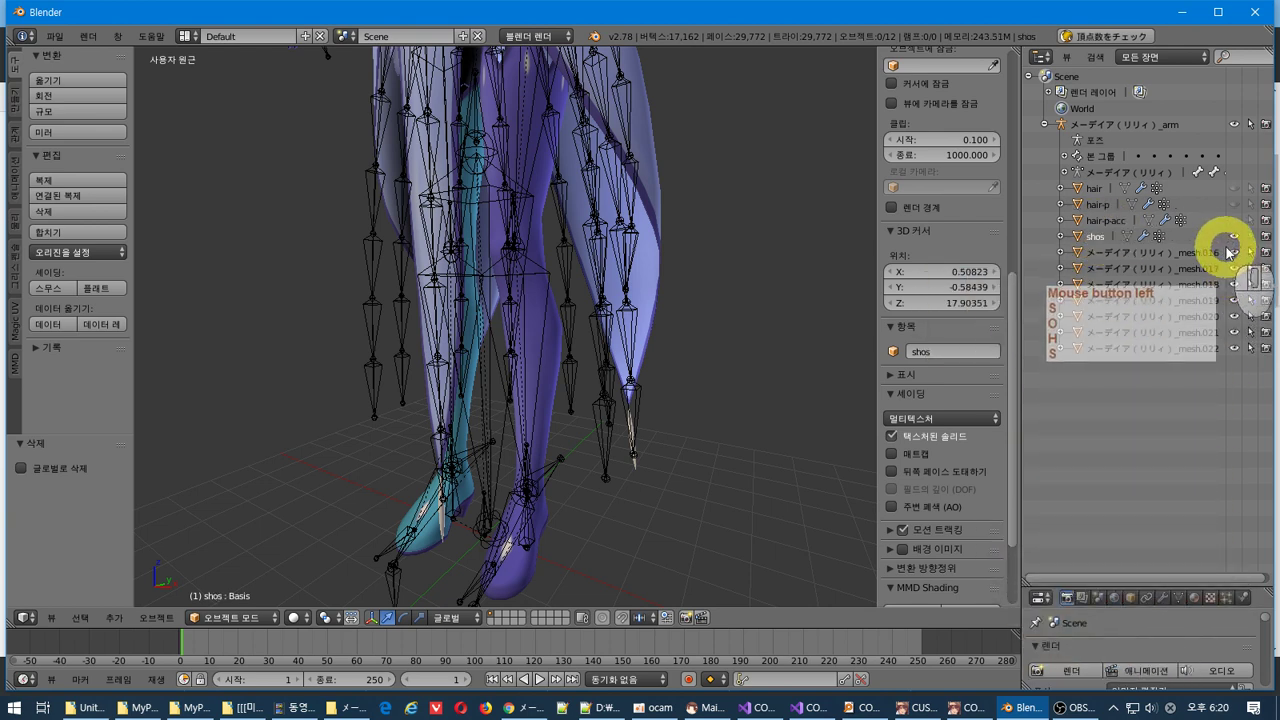
{"action": "left_click", "coordinate": [1234, 238]}
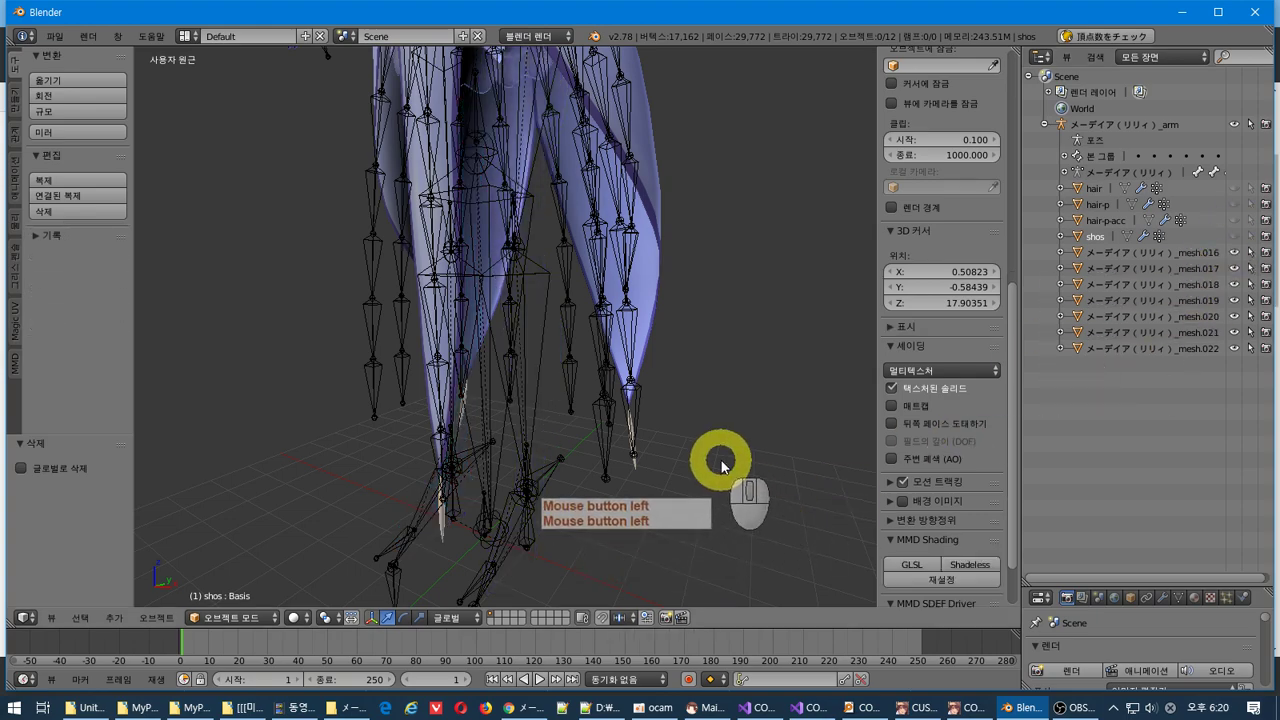
- Select the dress mesh メーデイア（リリィ）_mesh.016 and hide the メーデイア（リリィ）_arm armature to clear the view under the skirt
{"action": "mouse_move", "coordinate": [723, 457]}
{"action": "middle_mouse_down"}
{"action": "mouse_move", "coordinate": [631, 491]}
{"action": "mouse_move", "coordinate": [714, 466]}
{"action": "middle_mouse_up"}
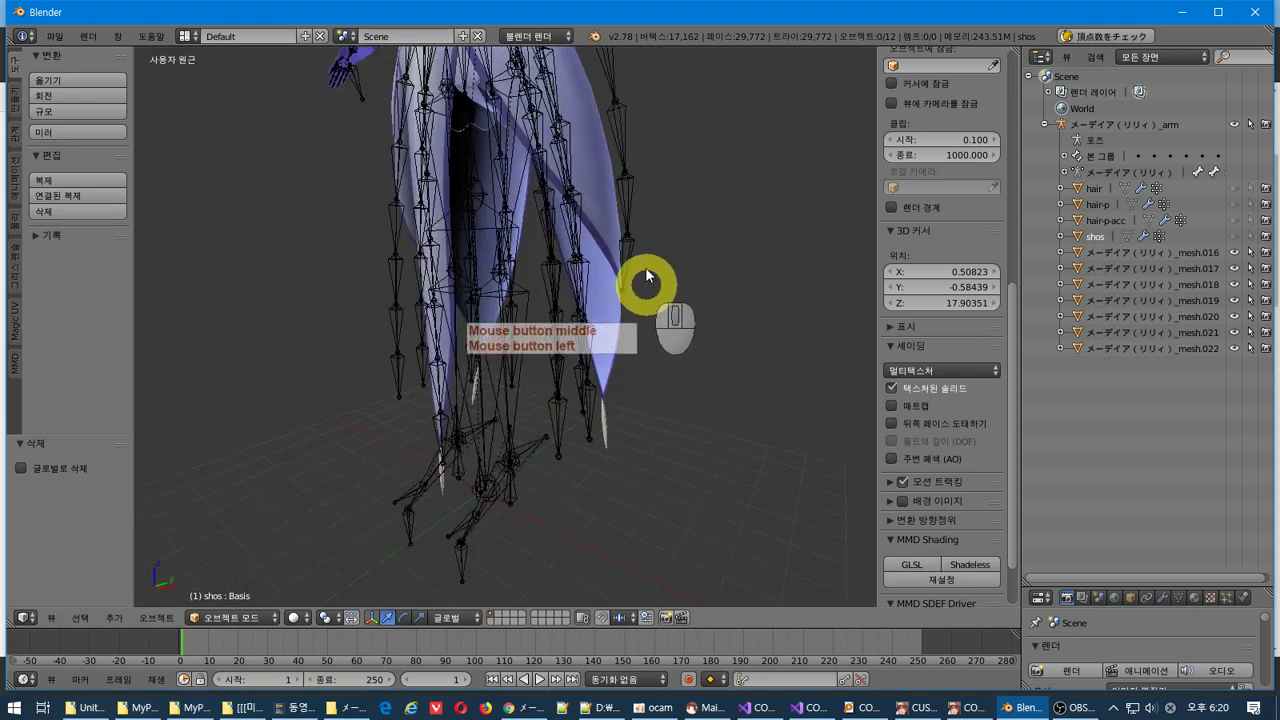
{"action": "middle_click_drag", "start_coordinate": [651, 286], "coordinate": [673, 408], "text": "shift"}
{"action": "right_click", "coordinate": [640, 420]}
{"action": "right_click", "coordinate": [603, 312]}
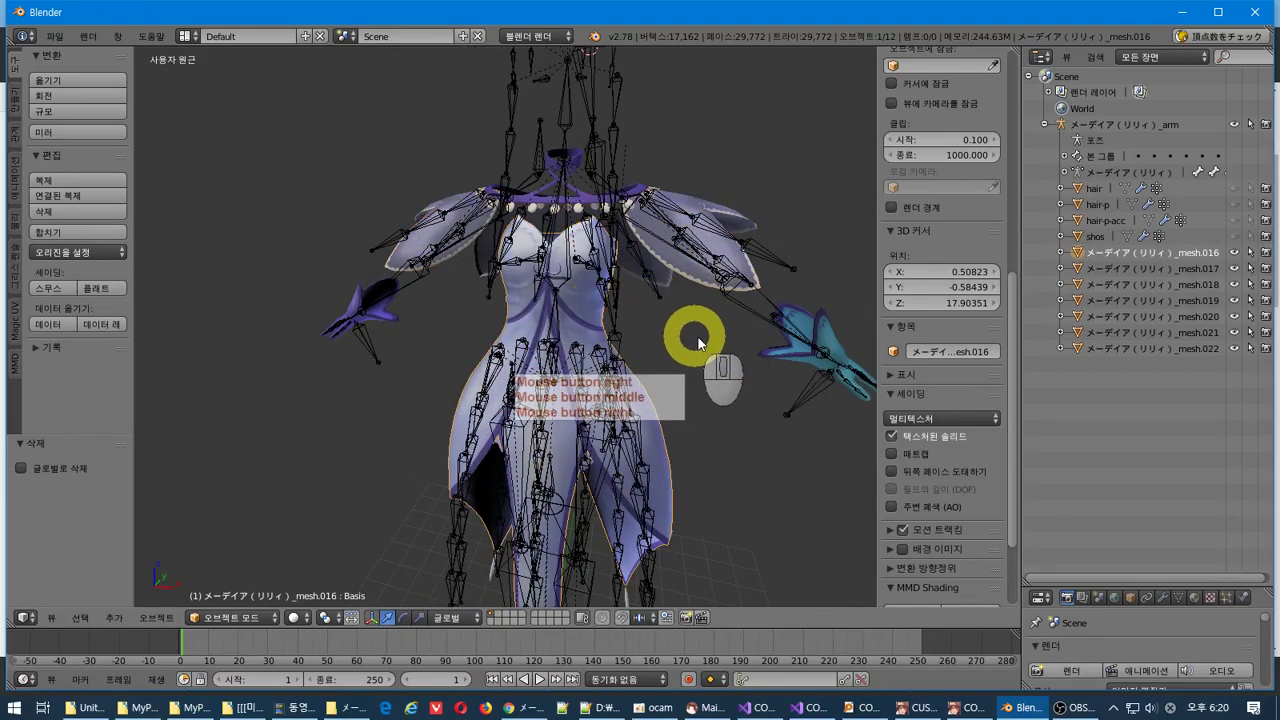
{"action": "scroll", "coordinate": [737, 270], "scroll_direction": "up", "scroll_amount": 3}
{"action": "middle_click_drag", "start_coordinate": [737, 270], "coordinate": [1051, 214]}
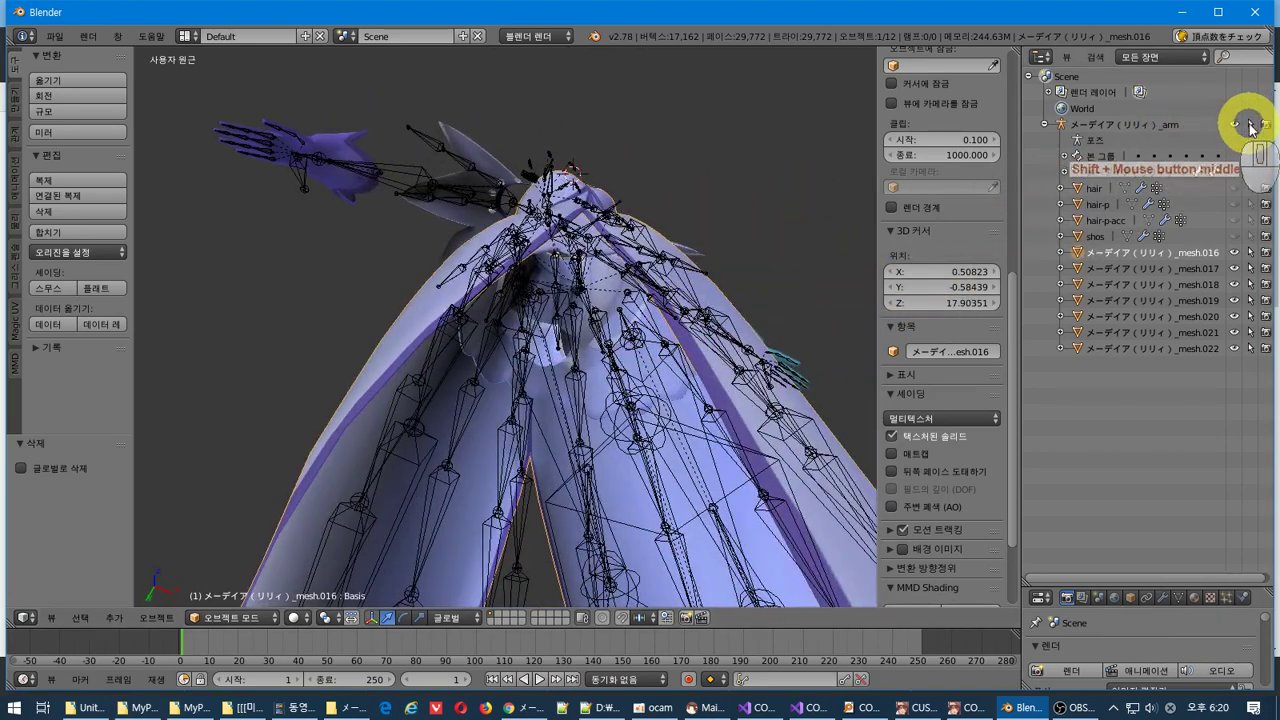
{"action": "left_click", "coordinate": [1233, 124]}
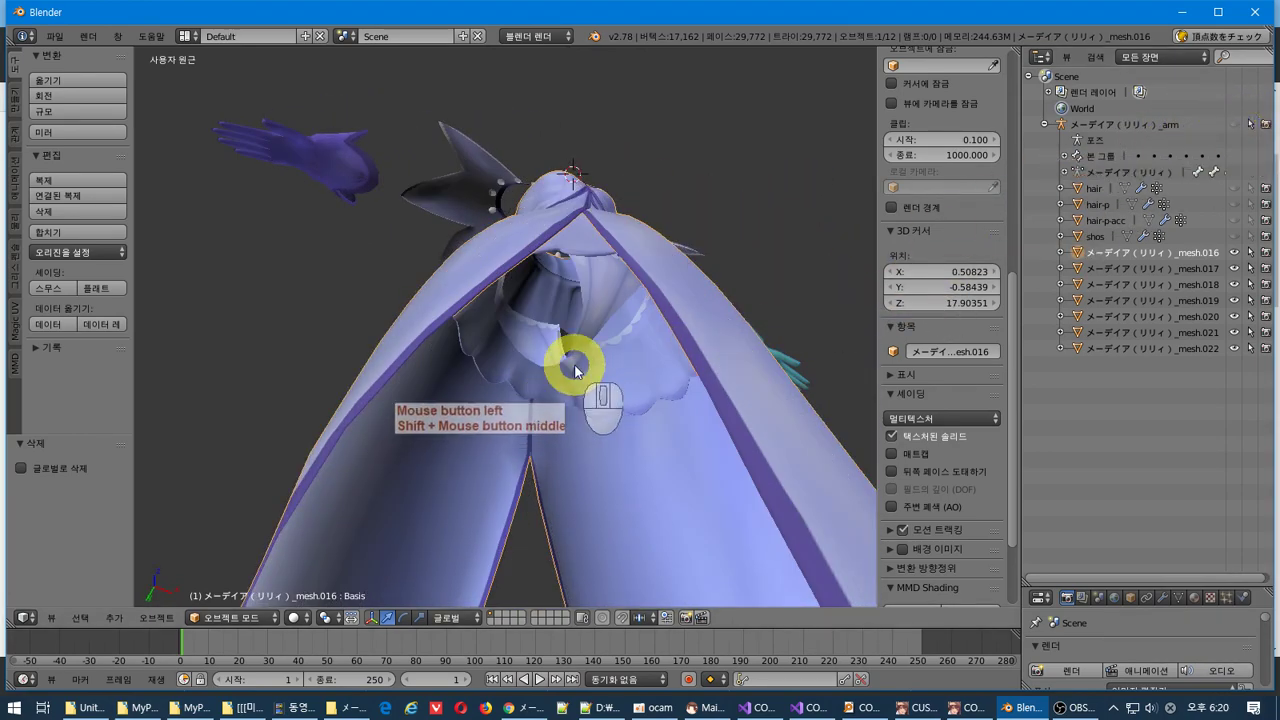
- Try moving the frilled underskirt mesh メーデイア（リリィ）_mesh.022 out of the dress to see its parts, and cancel the move
{"action": "right_click_drag", "start_coordinate": [598, 382], "coordinate": [613, 395]}
{"action": "middle_click", "coordinate": [610, 405]}
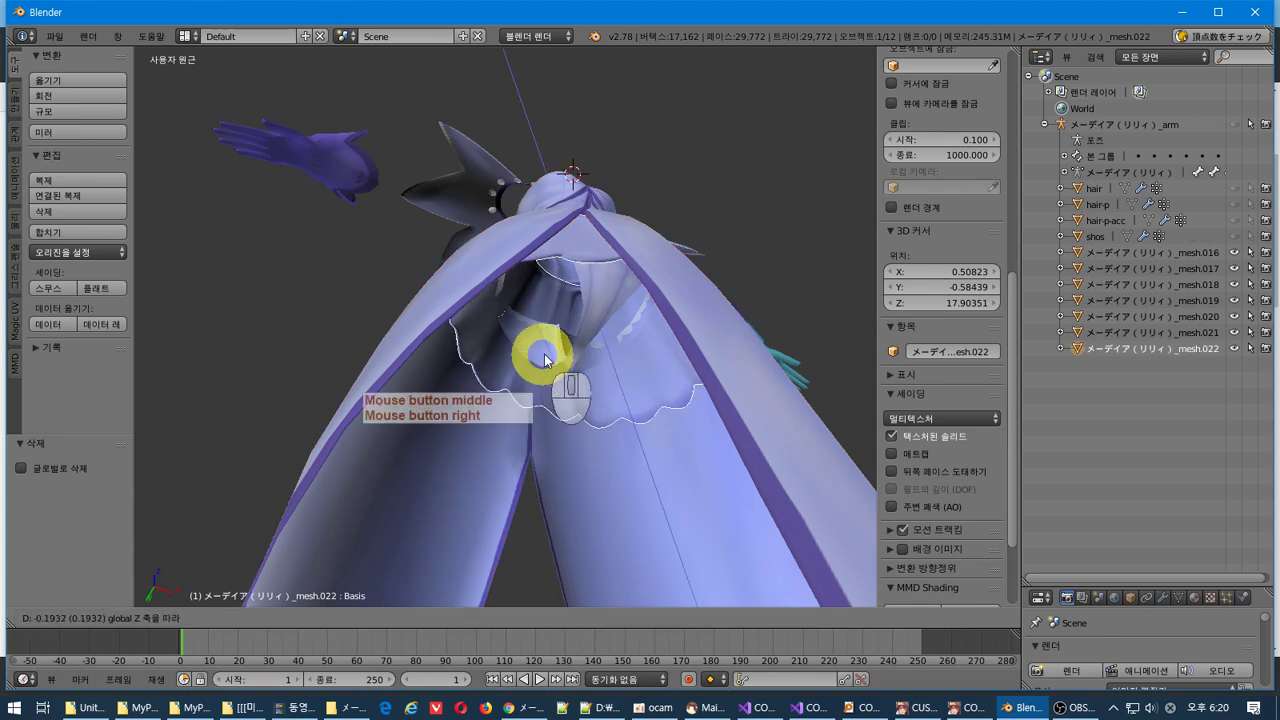
{"action": "key", "text": "Escape"}
{"action": "middle_click_drag", "start_coordinate": [765, 440], "coordinate": [594, 407]}
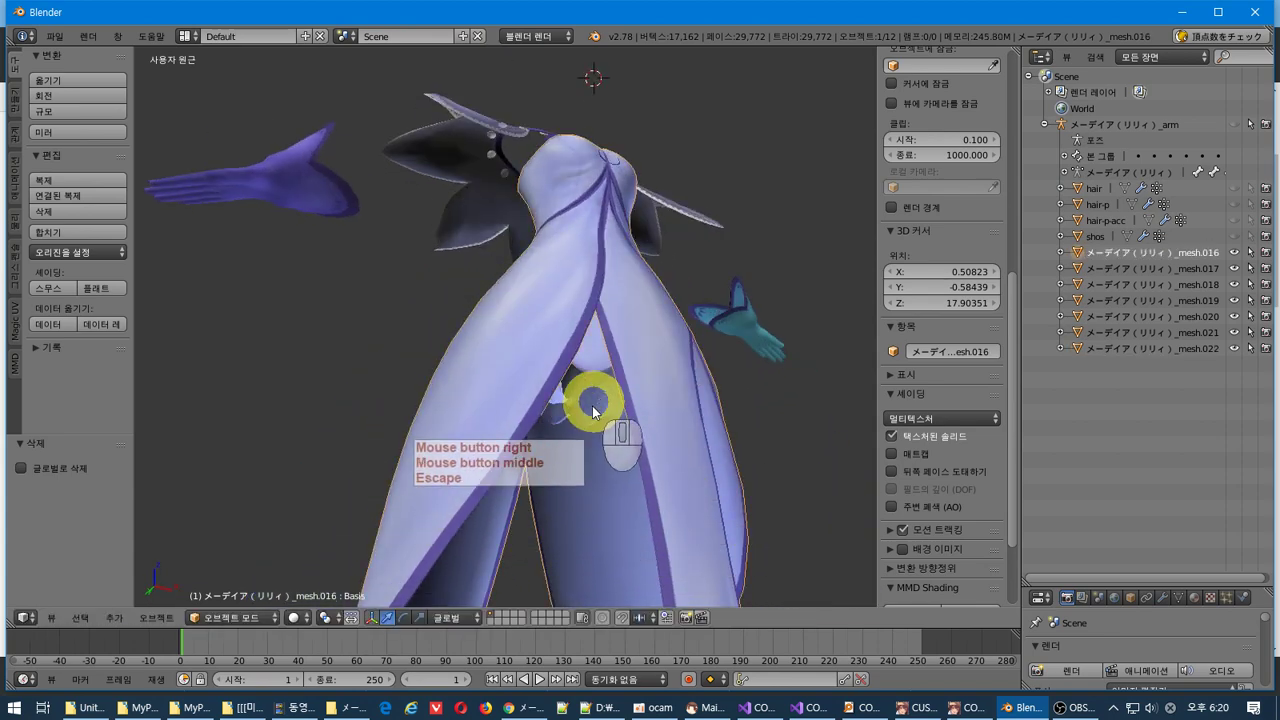
{"action": "key", "text": "g"}
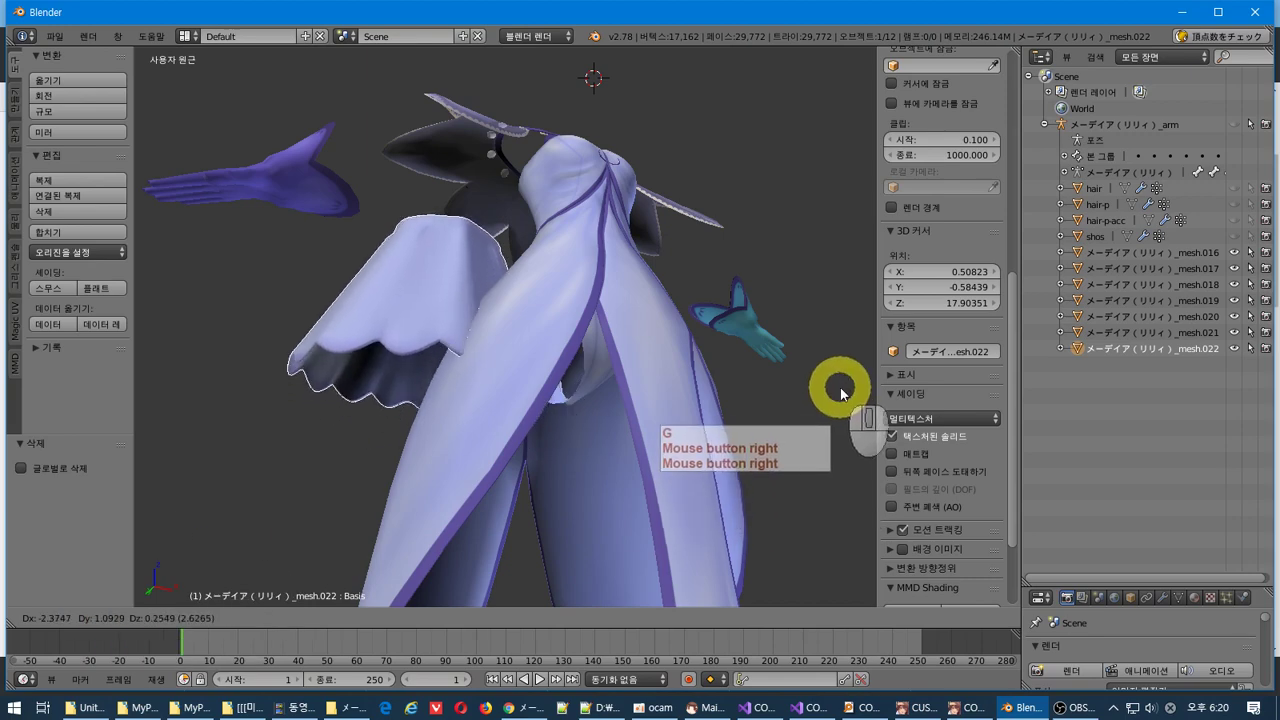
{"action": "right_click", "coordinate": [834, 386]}
- Try moving メーデイア（リリィ）_mesh.017 aside to see which pieces belong to it, and cancel the move
{"action": "scroll", "coordinate": [768, 373], "scroll_direction": "up", "scroll_amount": 5}
{"action": "middle_click_drag", "start_coordinate": [768, 373], "coordinate": [629, 491]}
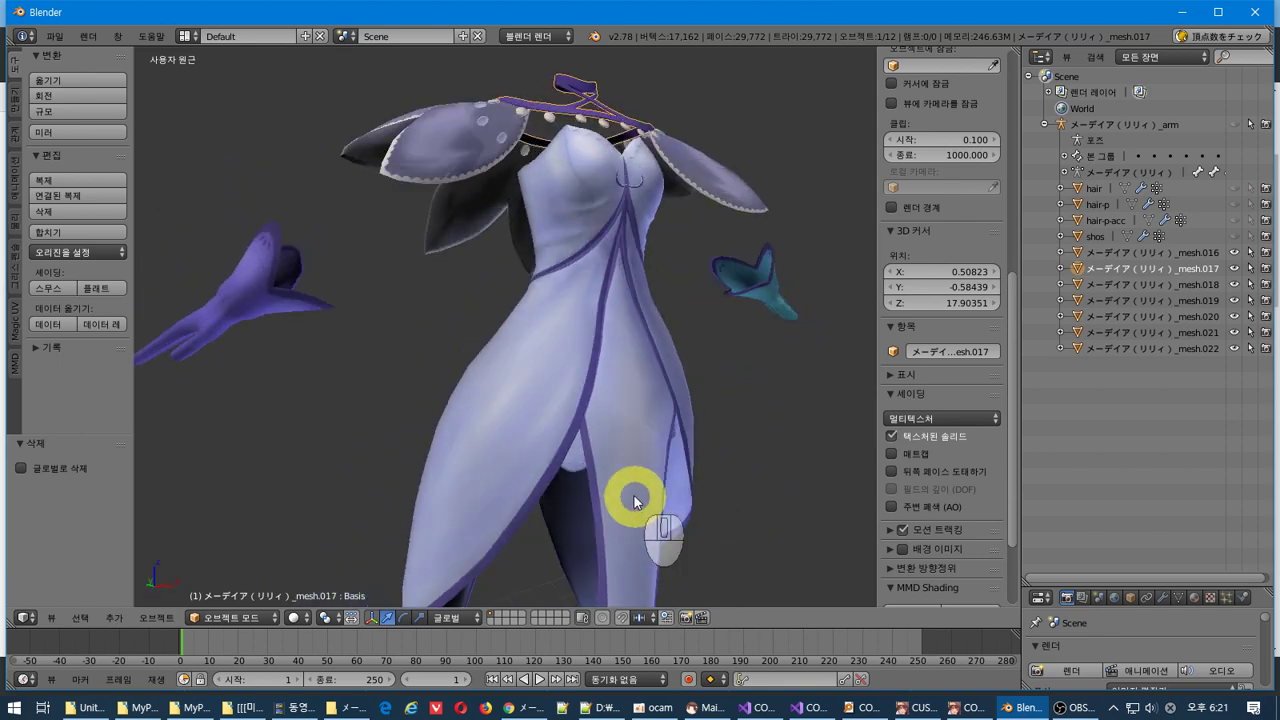
{"action": "key", "text": "g"}
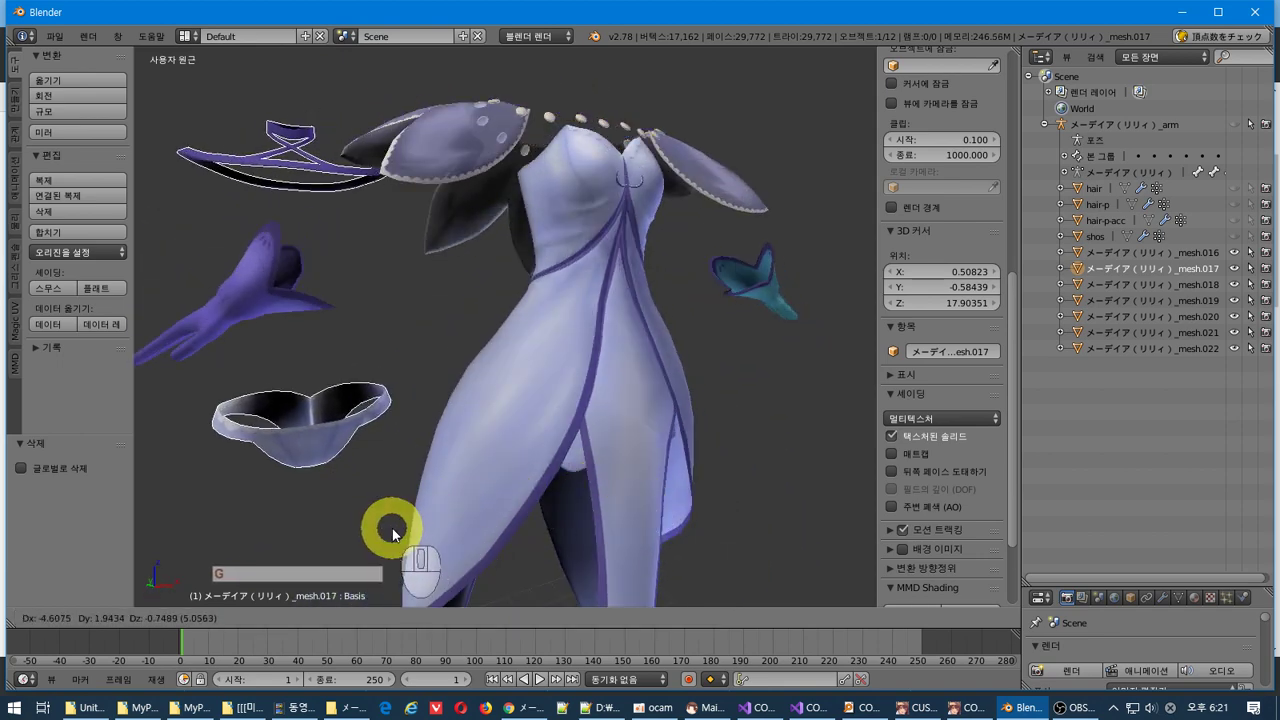
{"action": "key", "text": "Escape"}
{"action": "middle_click_drag", "start_coordinate": [500, 371], "coordinate": [683, 214]}
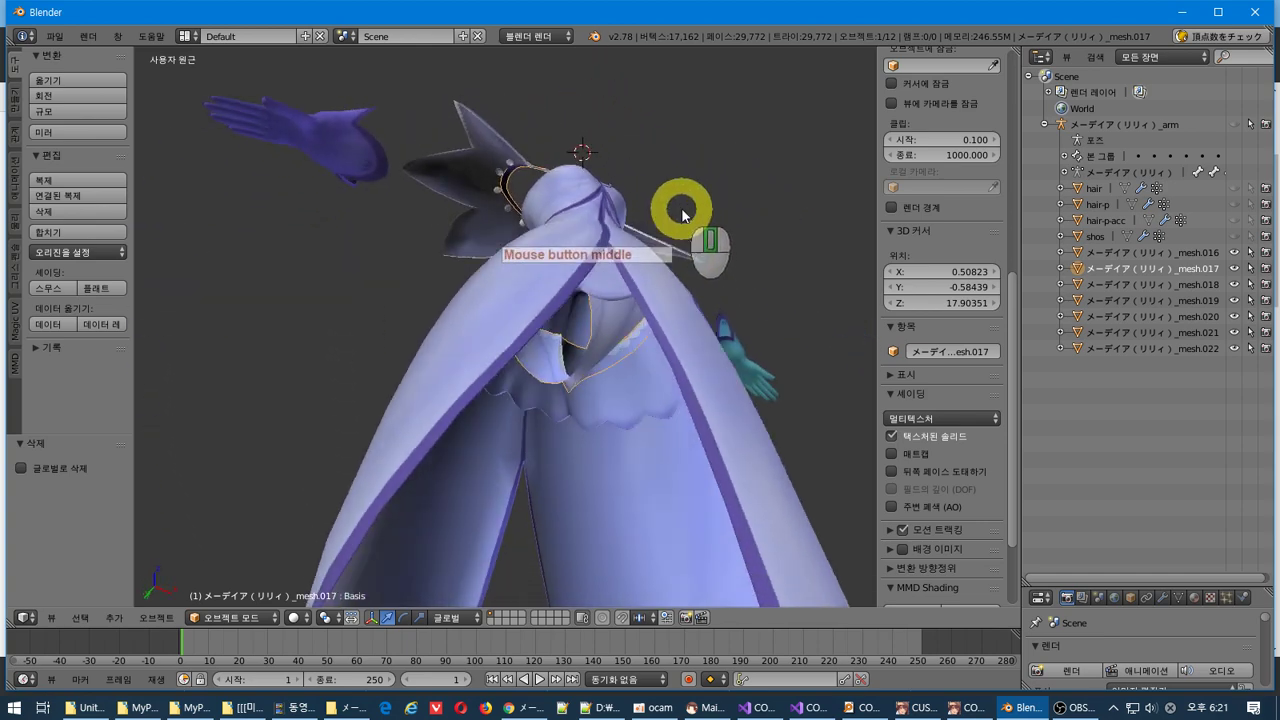
- Separate the underwear part of メーデイア（リリィ）_mesh.017 from the neck ribbon part into its own object
{"action": "key", "text": "Tab"}
{"action": "middle_click_drag", "start_coordinate": [714, 294], "coordinate": [706, 366]}
{"action": "left_click", "coordinate": [520, 594]}
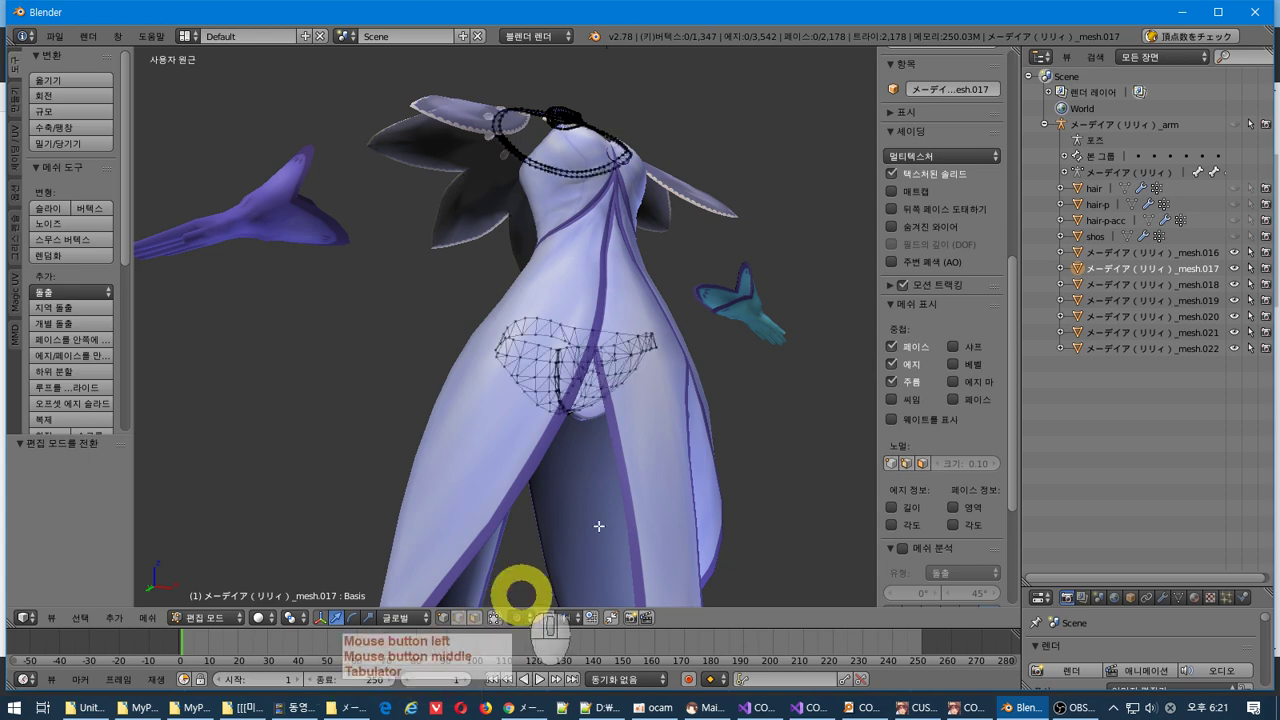
{"action": "middle_click_drag", "start_coordinate": [520, 594], "coordinate": [664, 443]}
{"action": "key", "text": "a"}
{"action": "key", "text": "a"}
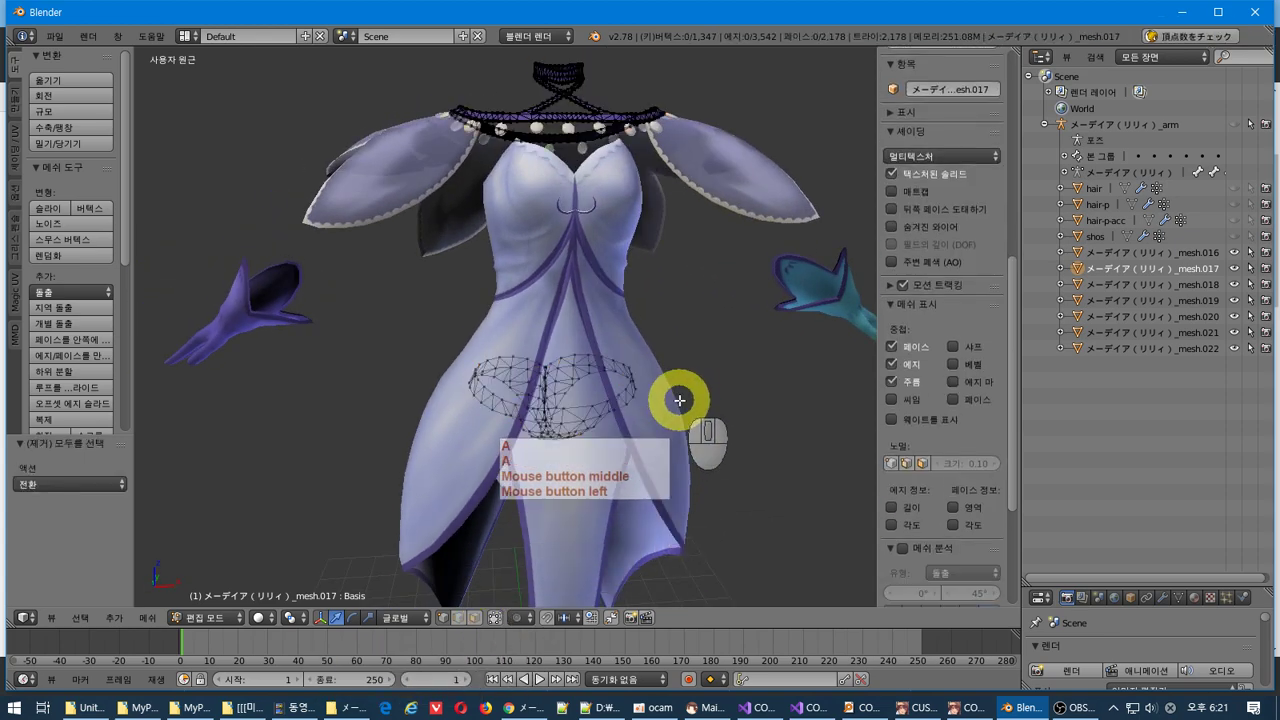
{"action": "key", "text": "b"}
{"action": "left_click_drag", "start_coordinate": [704, 291], "coordinate": [386, 529]}
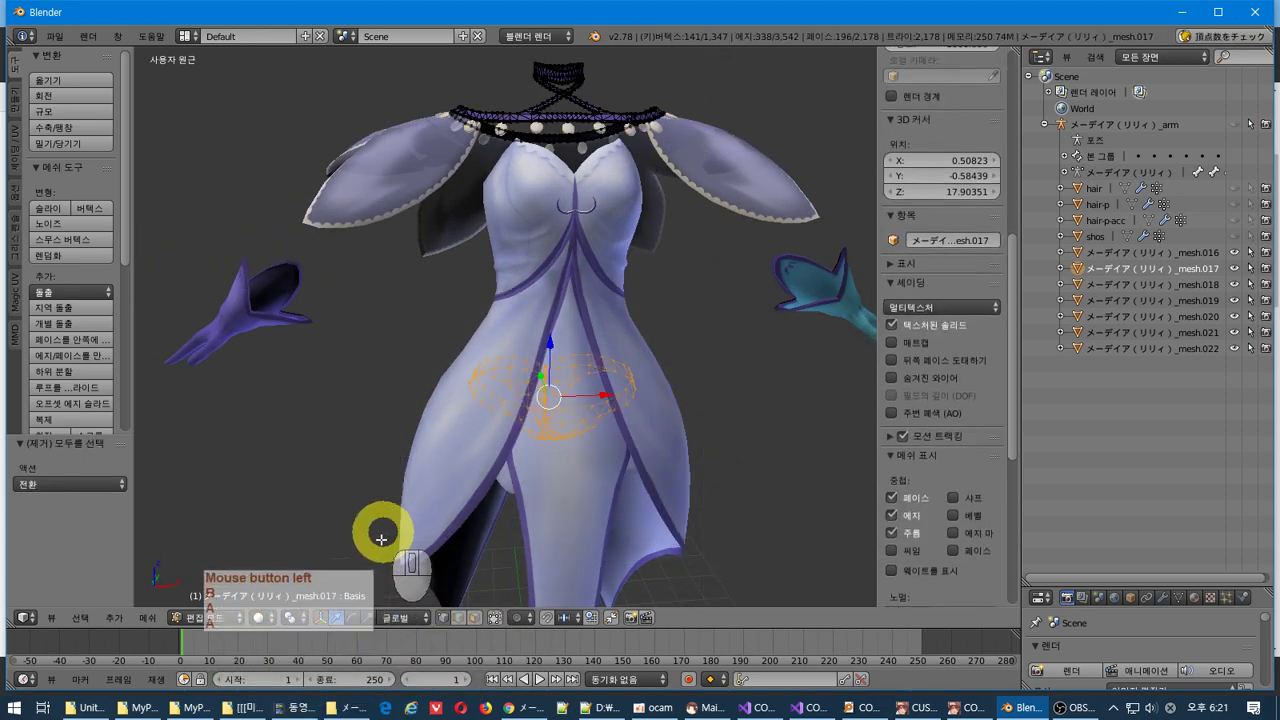
{"action": "left_click", "coordinate": [150, 618]}
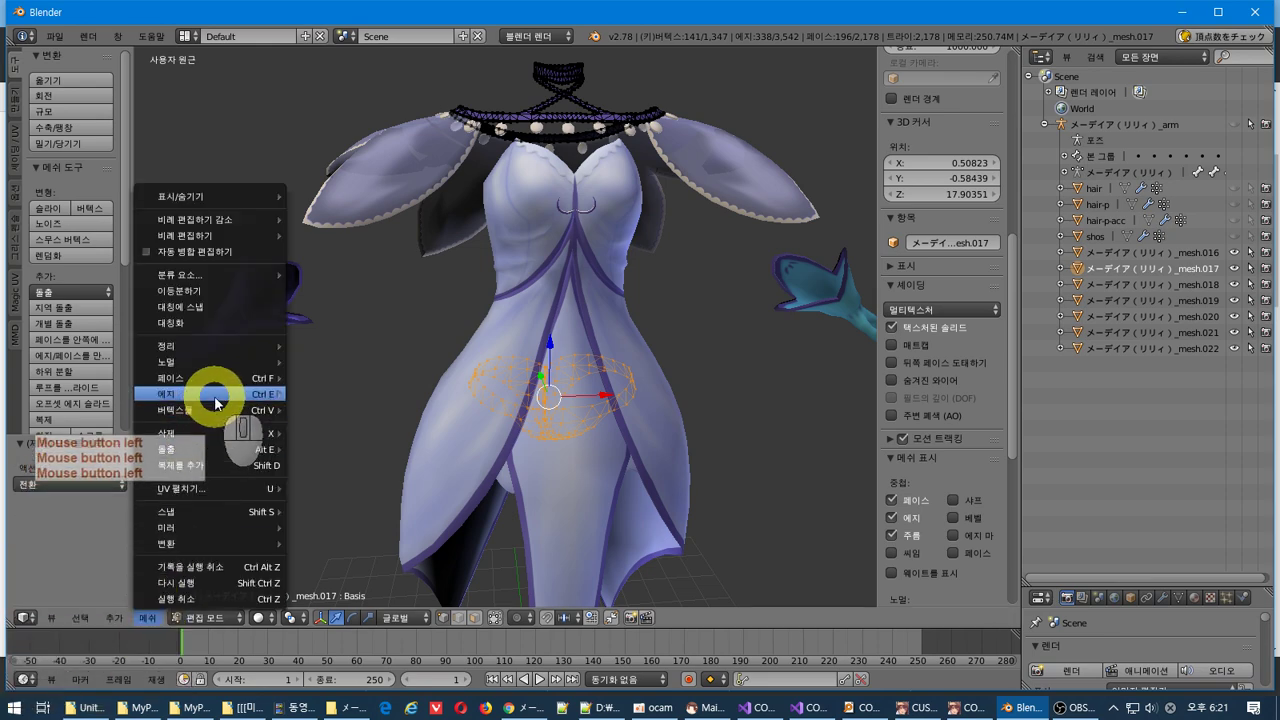
{"action": "left_click", "coordinate": [214, 409]}
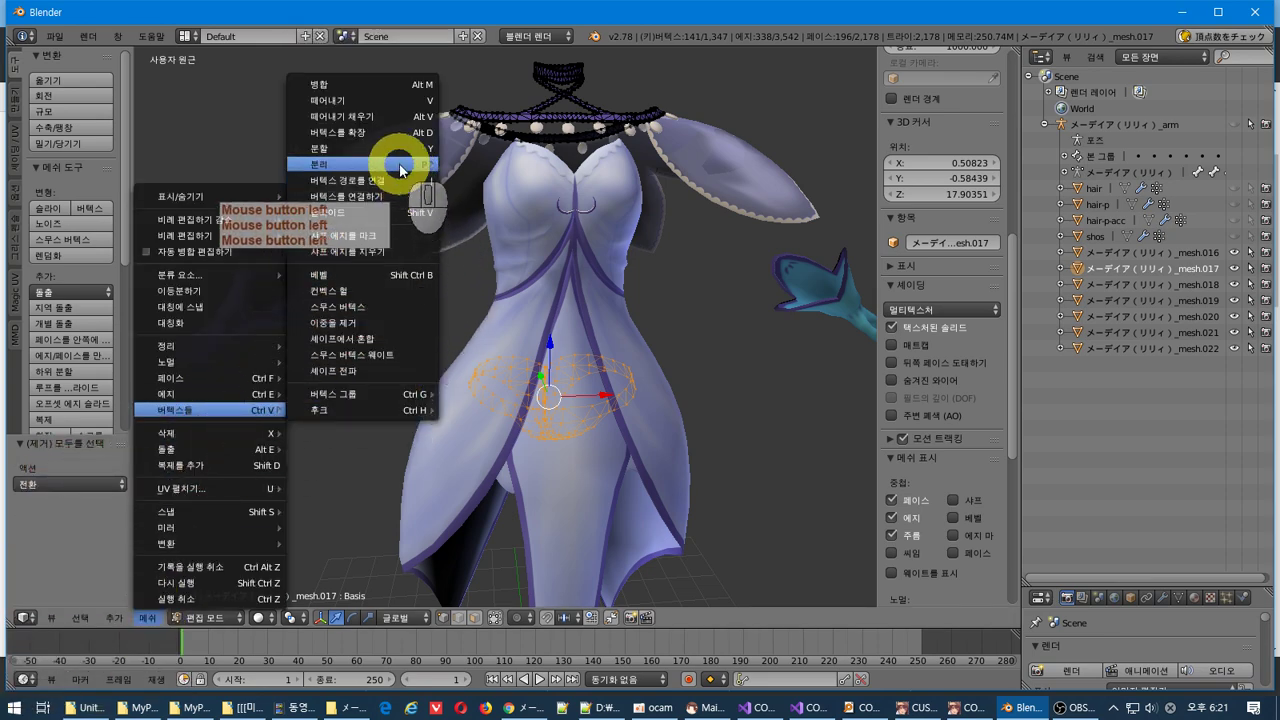
{"action": "left_click", "coordinate": [539, 170]}
- Check which geometry is left in メーデイア（リリィ）_mesh.017, return to Object Mode and deselect everything
{"action": "middle_click_drag", "start_coordinate": [737, 343], "coordinate": [760, 285]}
{"action": "key", "text": "Tab"}
{"action": "key", "text": "Tab"}
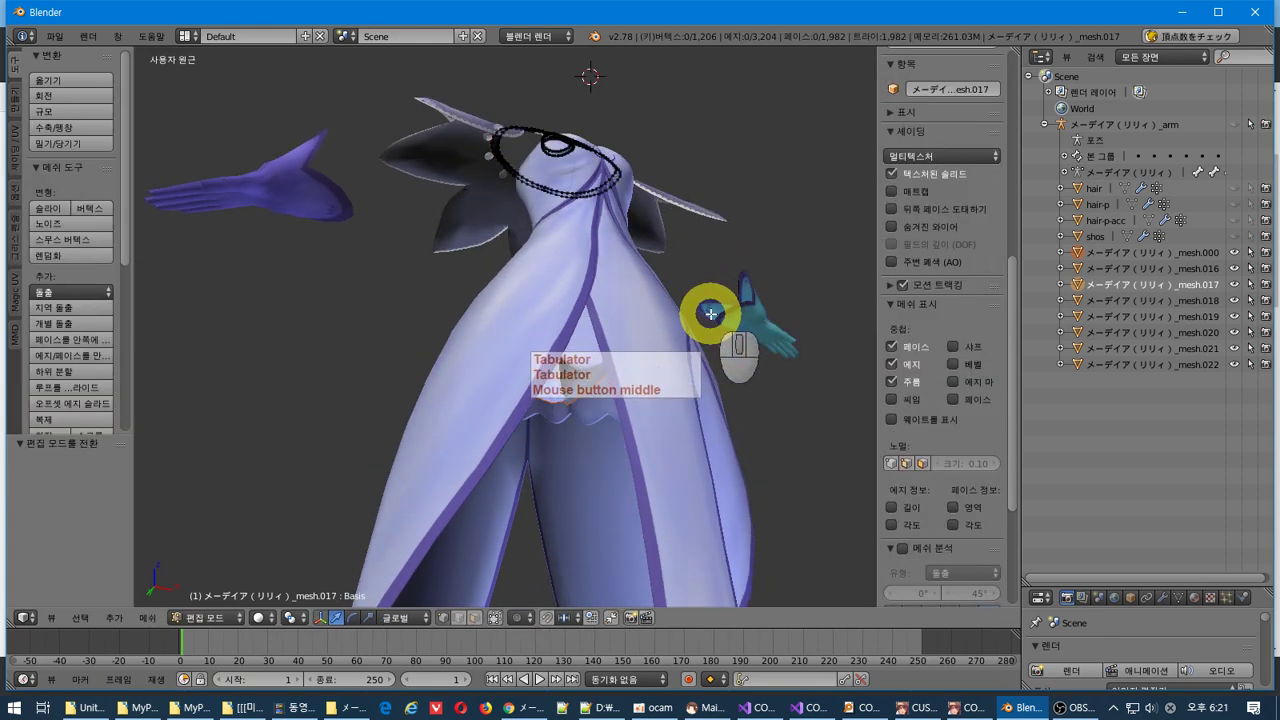
{"action": "key", "text": "Tab"}
{"action": "mouse_move", "coordinate": [440, 525]}
{"action": "middle_mouse_down"}
{"action": "mouse_move", "coordinate": [425, 540]}
{"action": "mouse_move", "coordinate": [440, 520]}
{"action": "middle_mouse_up"}
{"action": "key", "text": "a"}
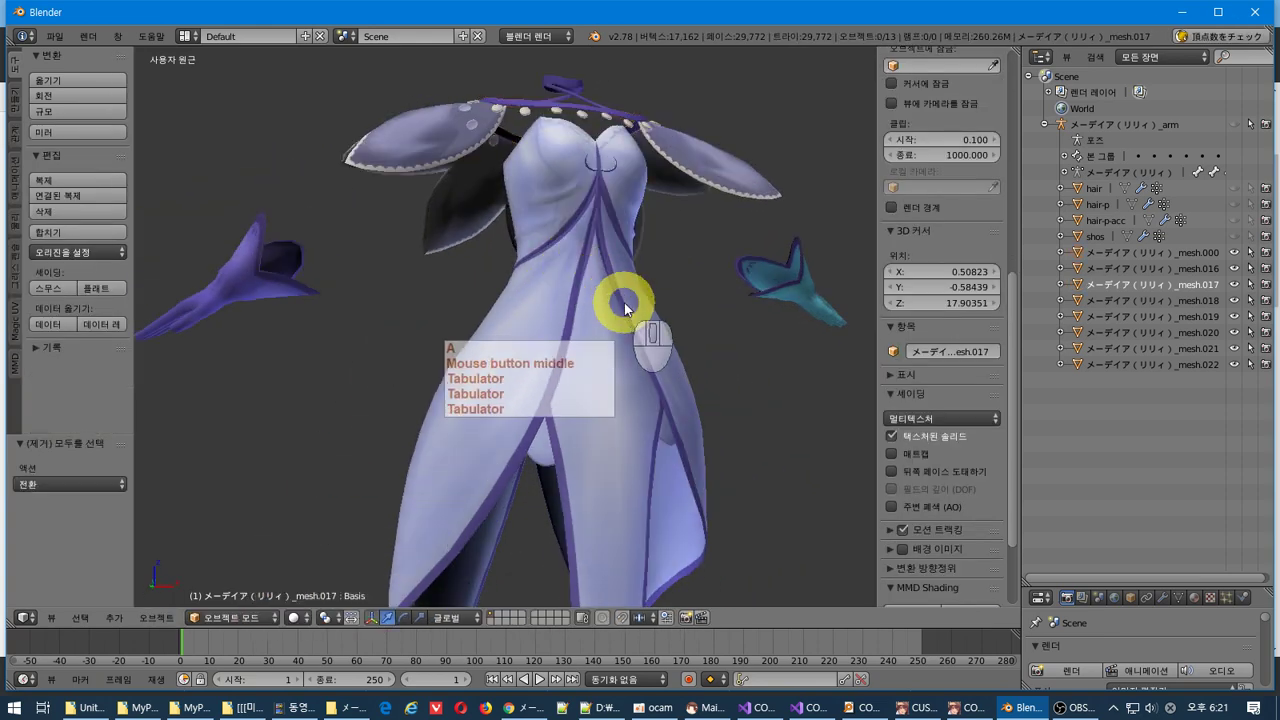
- Rename the separated underwear mesh メーデイア（リリィ）_mesh.000 as pant and hide it
{"action": "middle_click_drag", "start_coordinate": [629, 300], "coordinate": [634, 223]}
{"action": "right_click", "coordinate": [580, 447]}
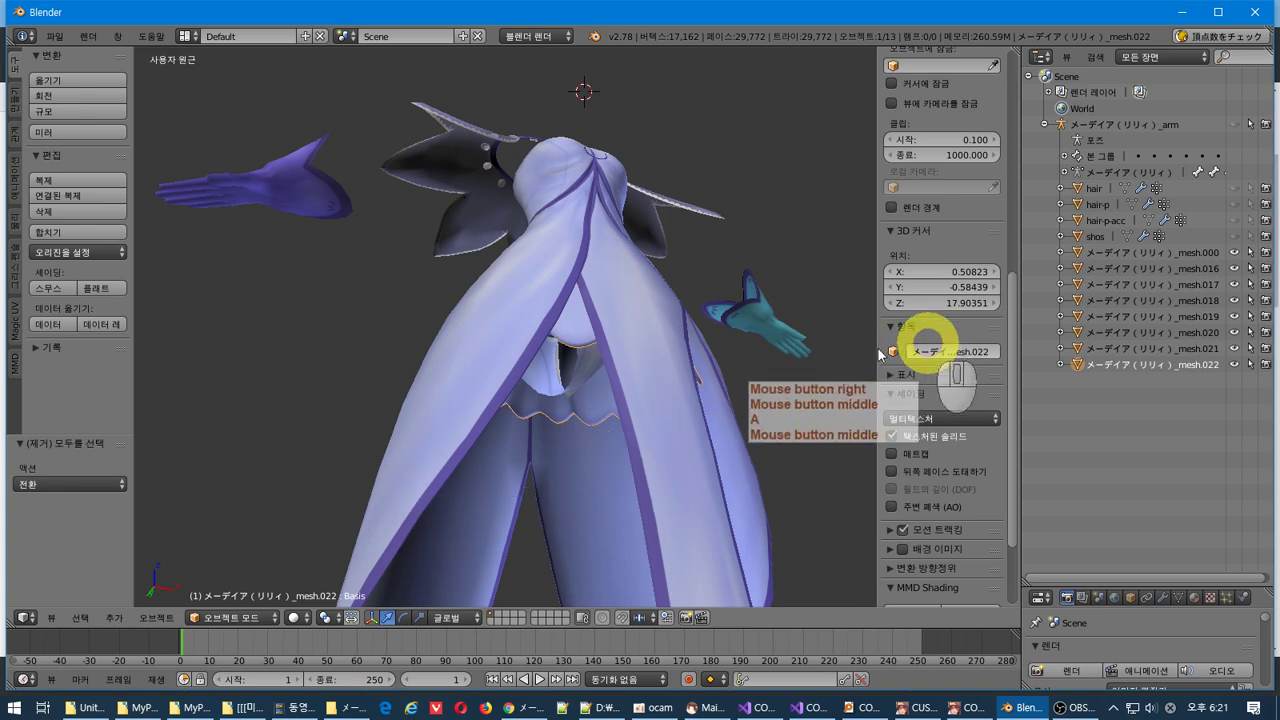
{"action": "middle_click_drag", "start_coordinate": [860, 350], "coordinate": [766, 349]}
{"action": "right_click", "coordinate": [576, 320]}
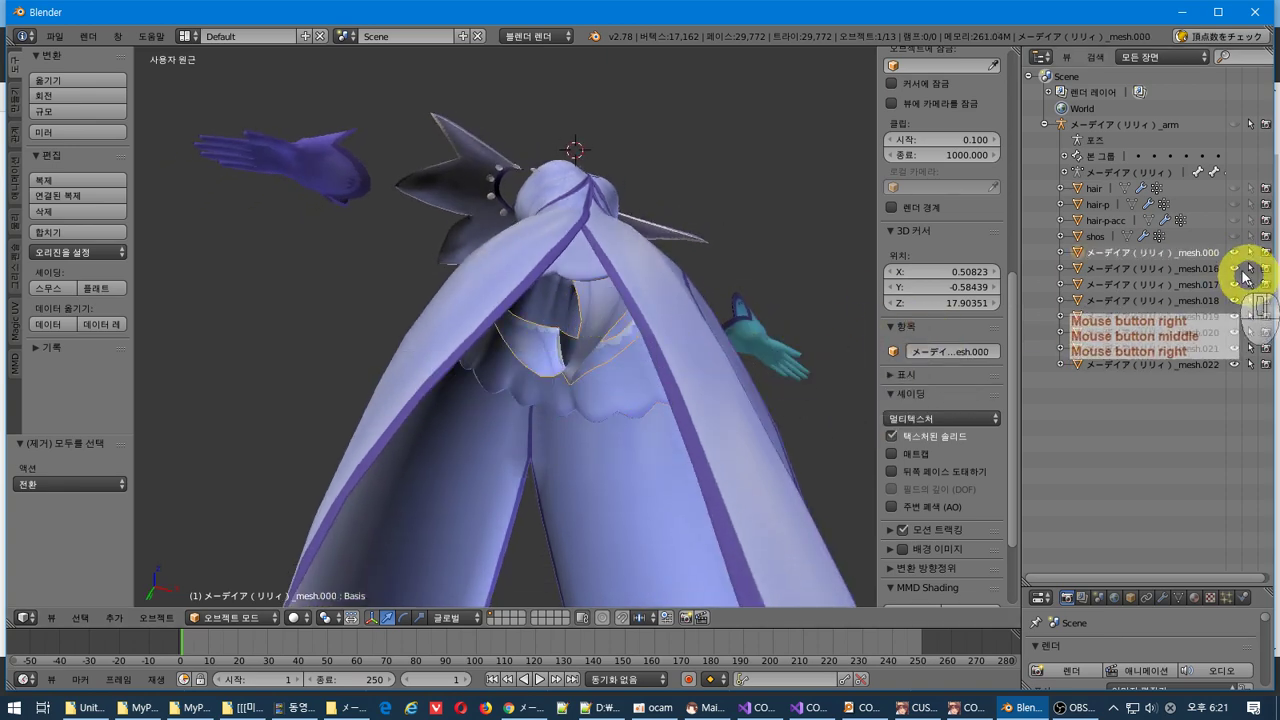
{"action": "double_click", "coordinate": [1168, 252]}
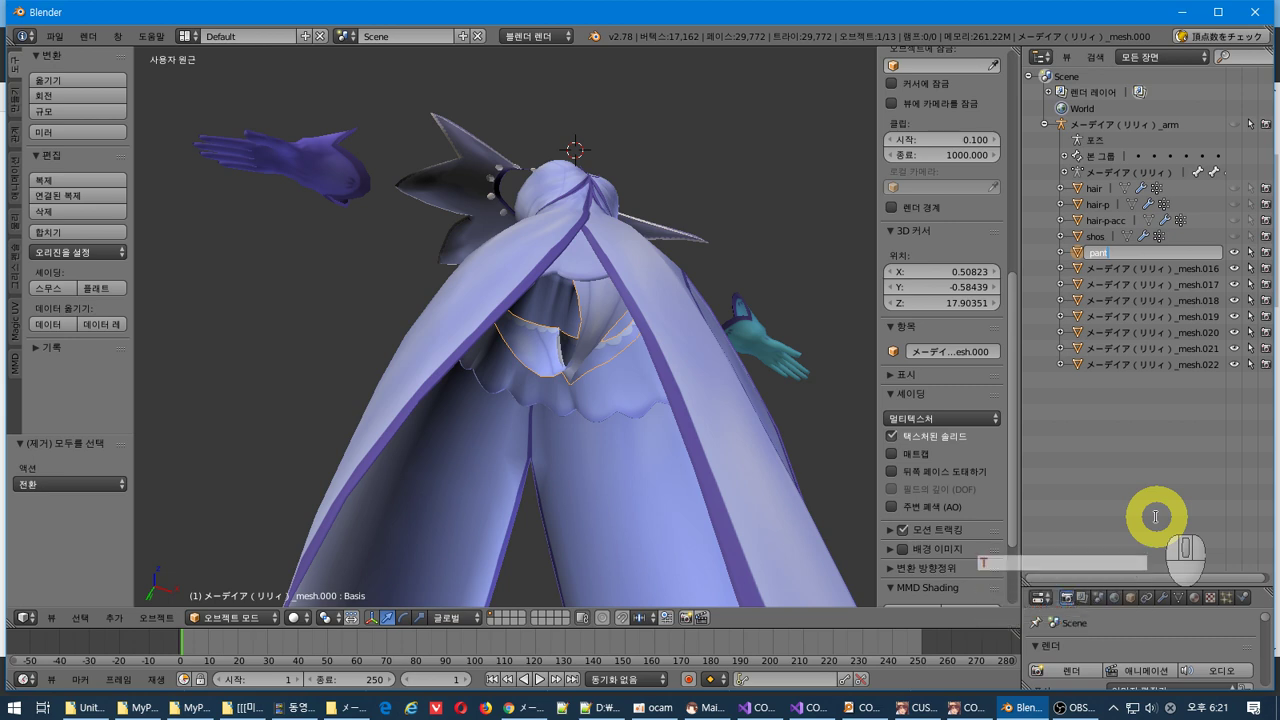
{"action": "left_click", "coordinate": [1150, 505]}
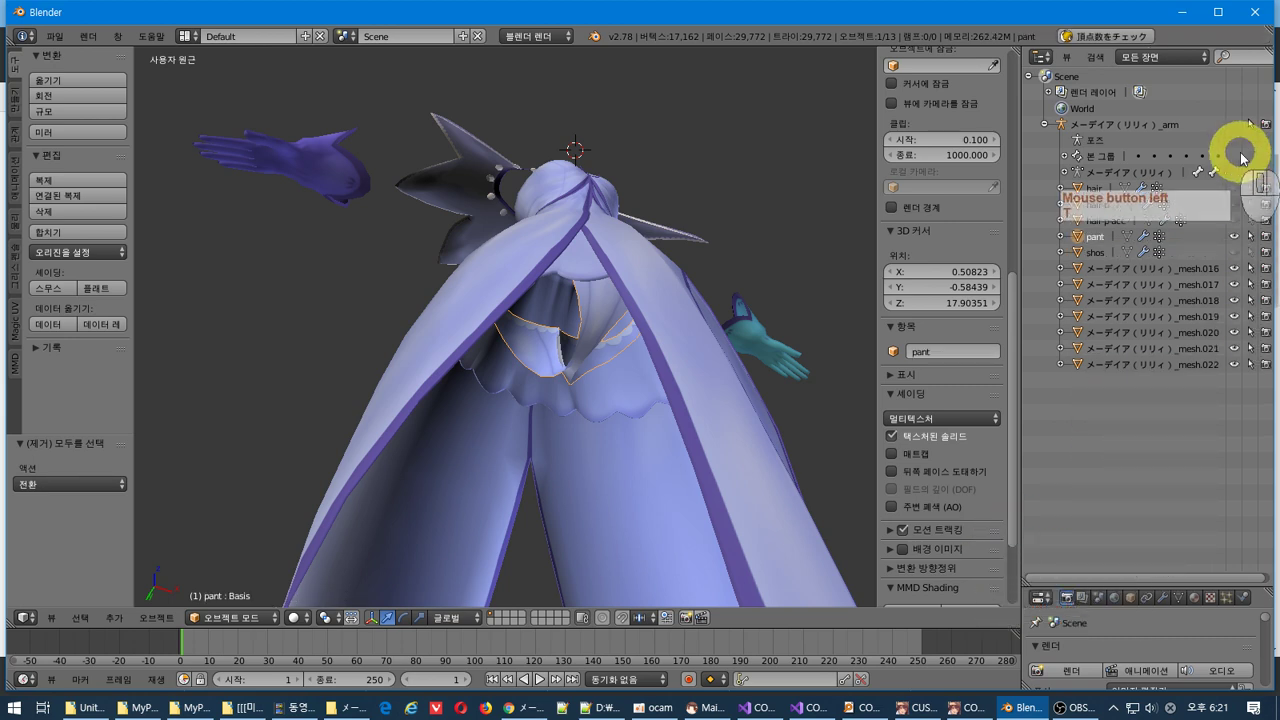
{"action": "left_click", "coordinate": [1236, 238]}
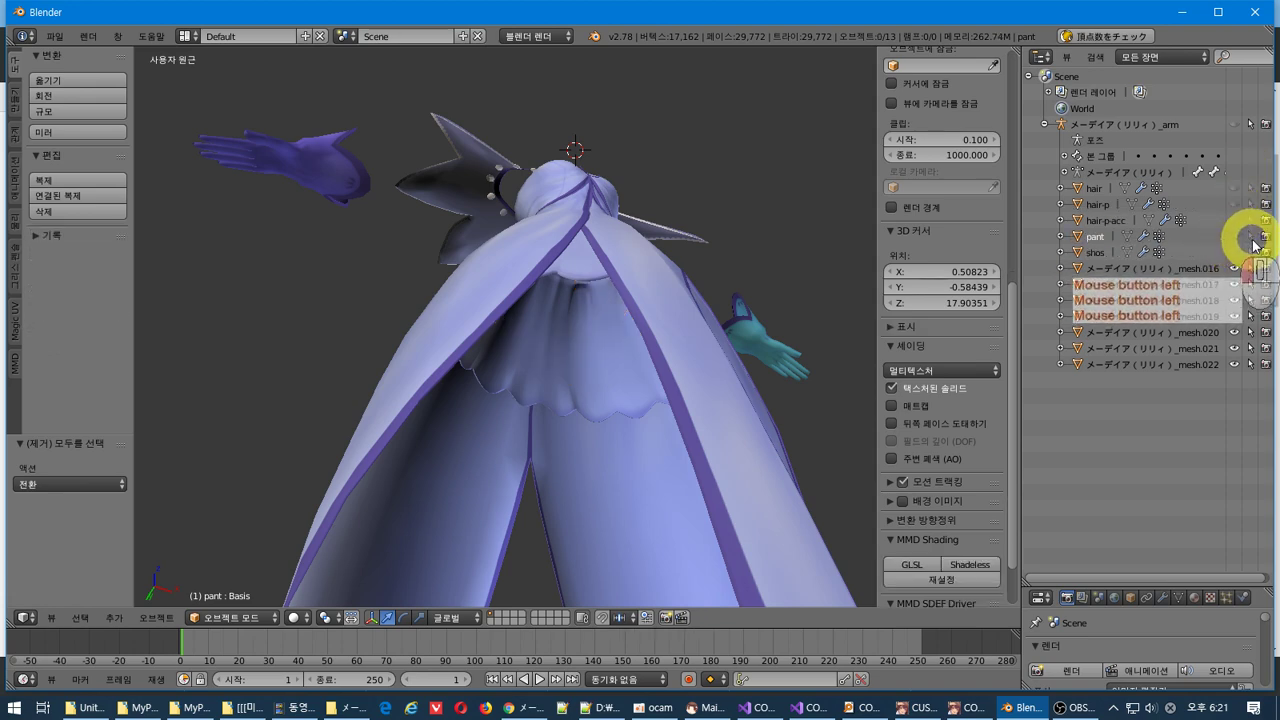
- Rename the glove mesh メーデイア（リリィ）_mesh.021 as glob and hide it
{"action": "middle_click_drag", "start_coordinate": [629, 371], "coordinate": [607, 505]}
{"action": "middle_click_drag", "start_coordinate": [626, 477], "coordinate": [500, 457]}
{"action": "right_click", "coordinate": [603, 360]}
{"action": "right_click", "coordinate": [605, 365]}
{"action": "middle_click_drag", "start_coordinate": [605, 365], "coordinate": [600, 386]}
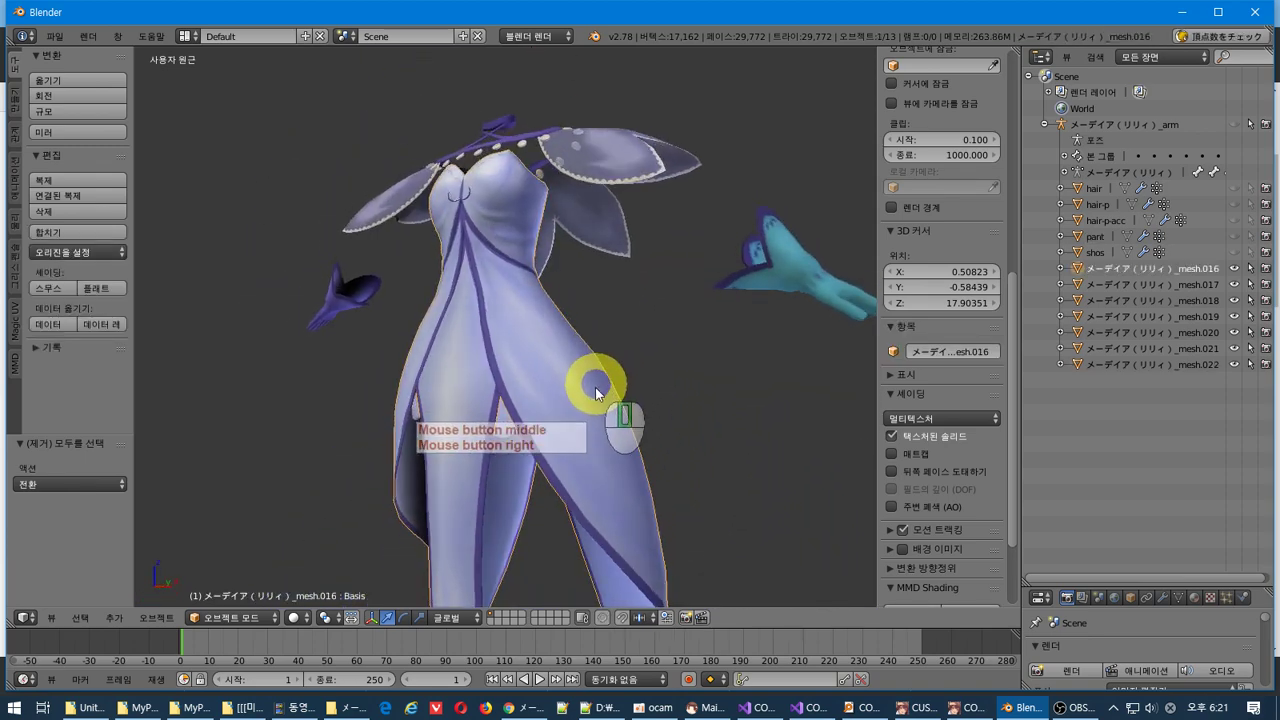
{"action": "right_click", "coordinate": [766, 277]}
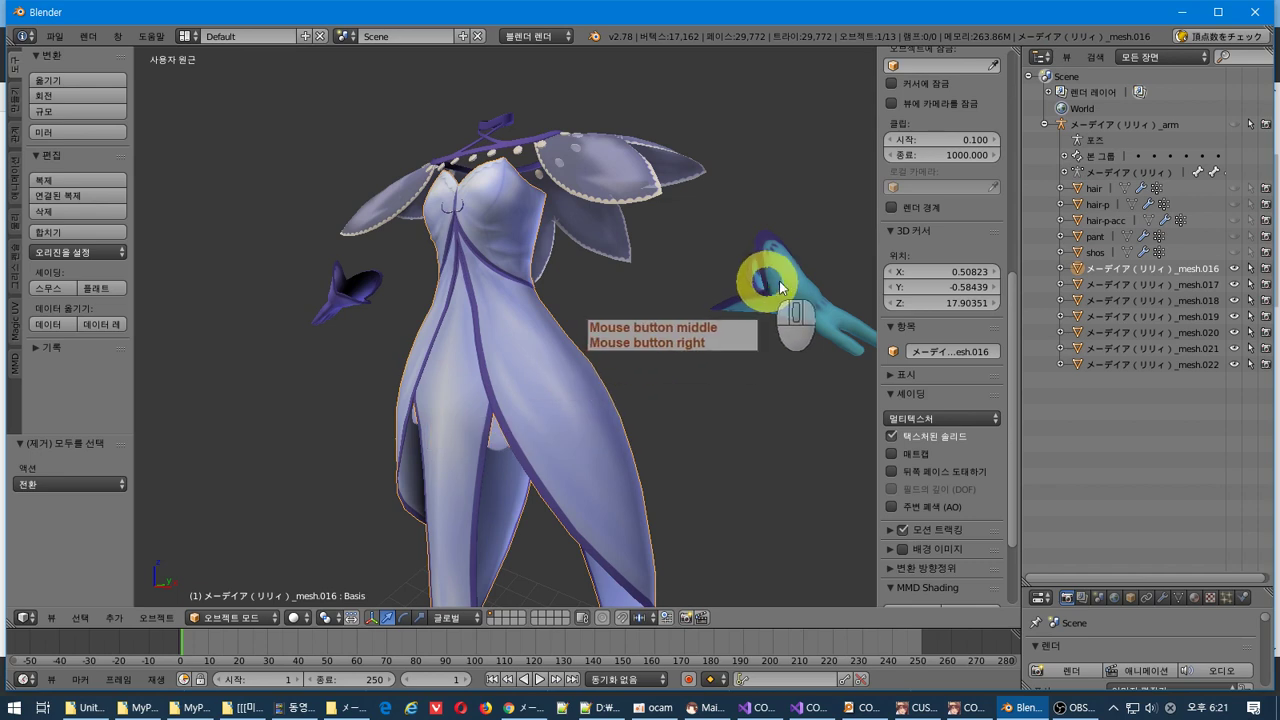
{"action": "double_click", "coordinate": [1157, 348]}
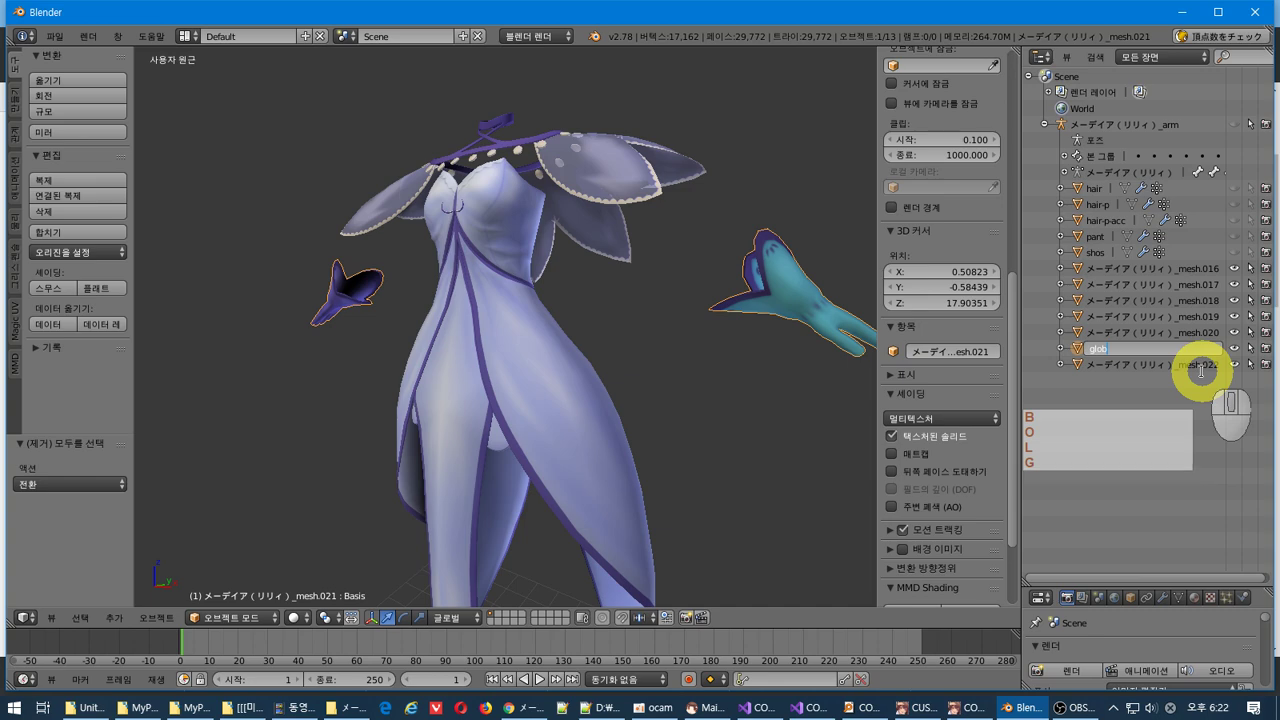
{"action": "type", "text": "glob"}
{"action": "left_click", "coordinate": [1222, 290]}
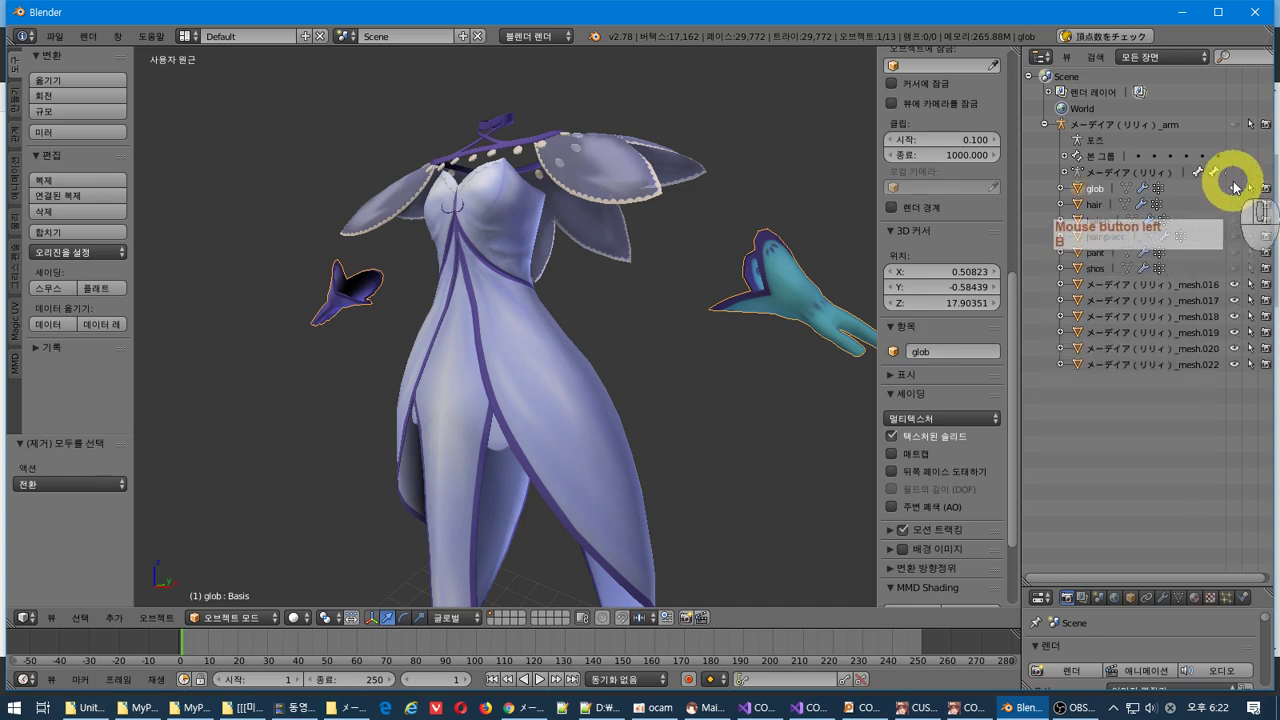
{"action": "left_click", "coordinate": [1233, 188]}
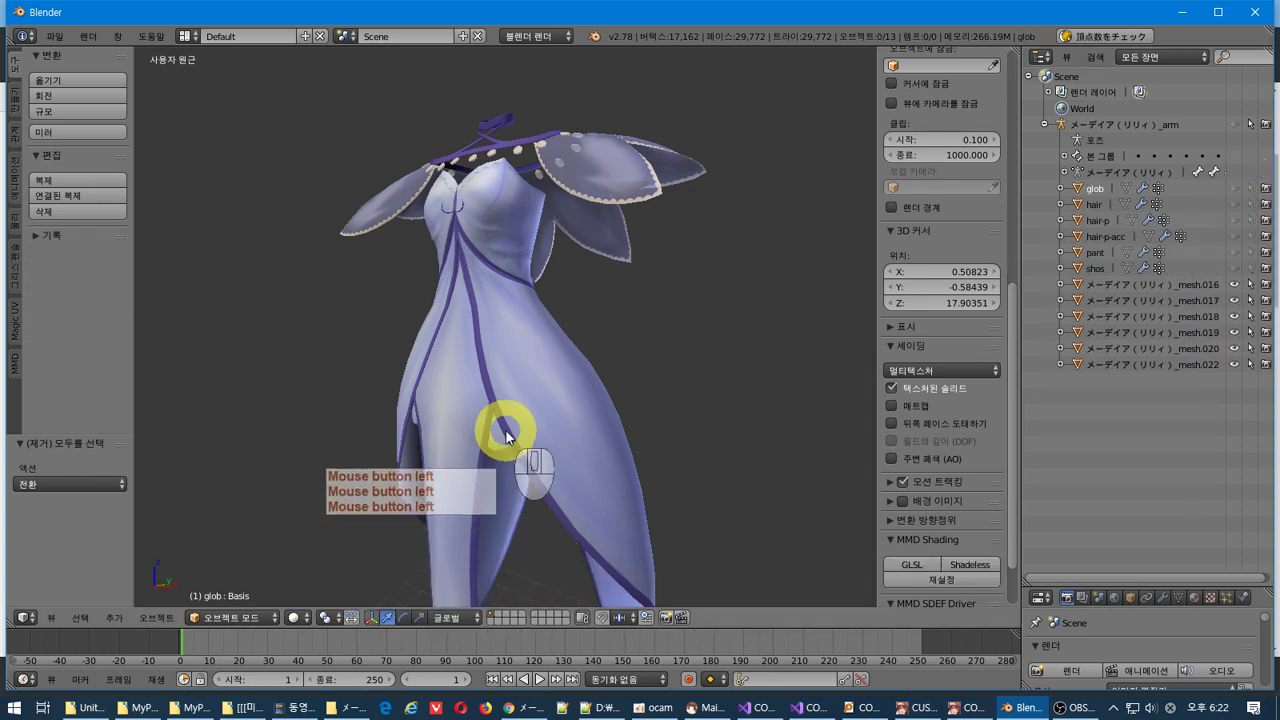
- Delete the hidden メーデイア（リリィ）_arm armature from the scene, keeping its meshes
{"action": "mouse_move", "coordinate": [500, 428]}
{"action": "middle_mouse_down"}
{"action": "mouse_move", "coordinate": [635, 428]}
{"action": "mouse_move", "coordinate": [680, 468]}
{"action": "mouse_move", "coordinate": [657, 516]}
{"action": "mouse_move", "coordinate": [506, 502]}
{"action": "mouse_move", "coordinate": [454, 331]}
{"action": "mouse_move", "coordinate": [491, 289]}
{"action": "mouse_move", "coordinate": [499, 440]}
{"action": "middle_mouse_up"}
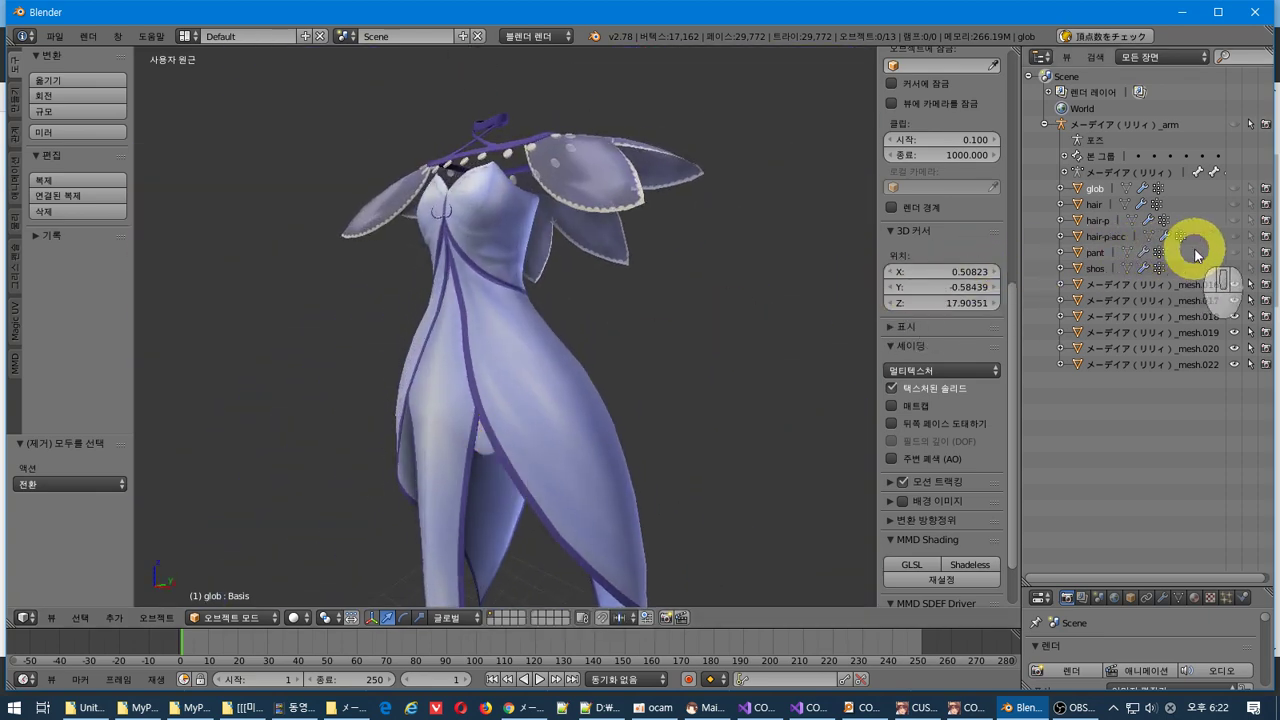
{"action": "middle_click_drag", "start_coordinate": [630, 357], "coordinate": [790, 372]}
{"action": "left_click", "coordinate": [1140, 124]}
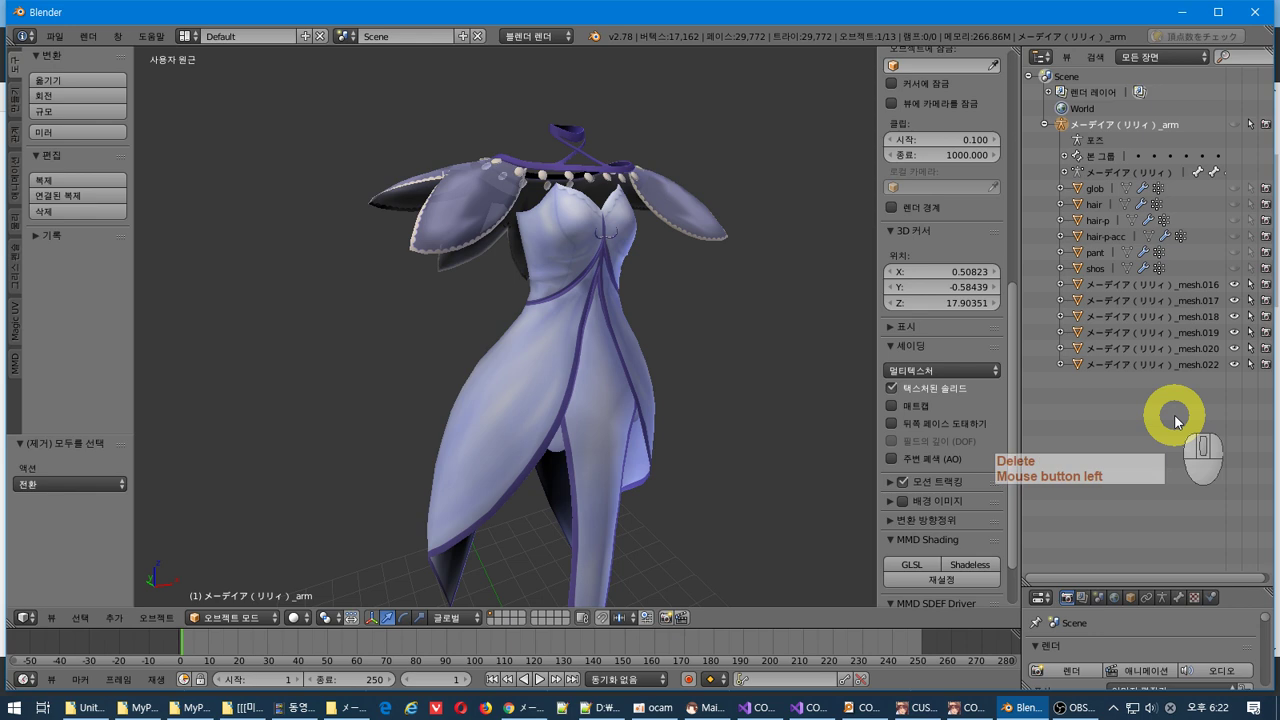
{"action": "right_click", "coordinate": [1112, 122]}
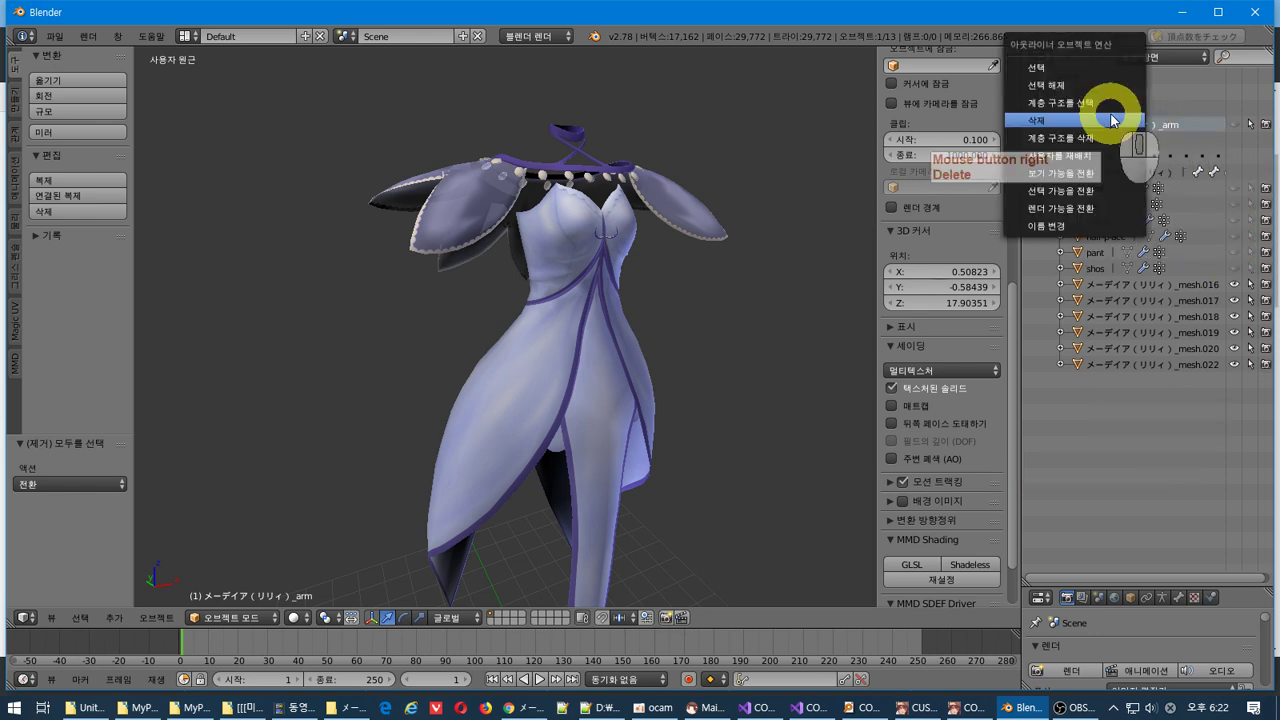
{"action": "left_click", "coordinate": [1108, 120]}
{"action": "left_click", "coordinate": [1144, 462]}
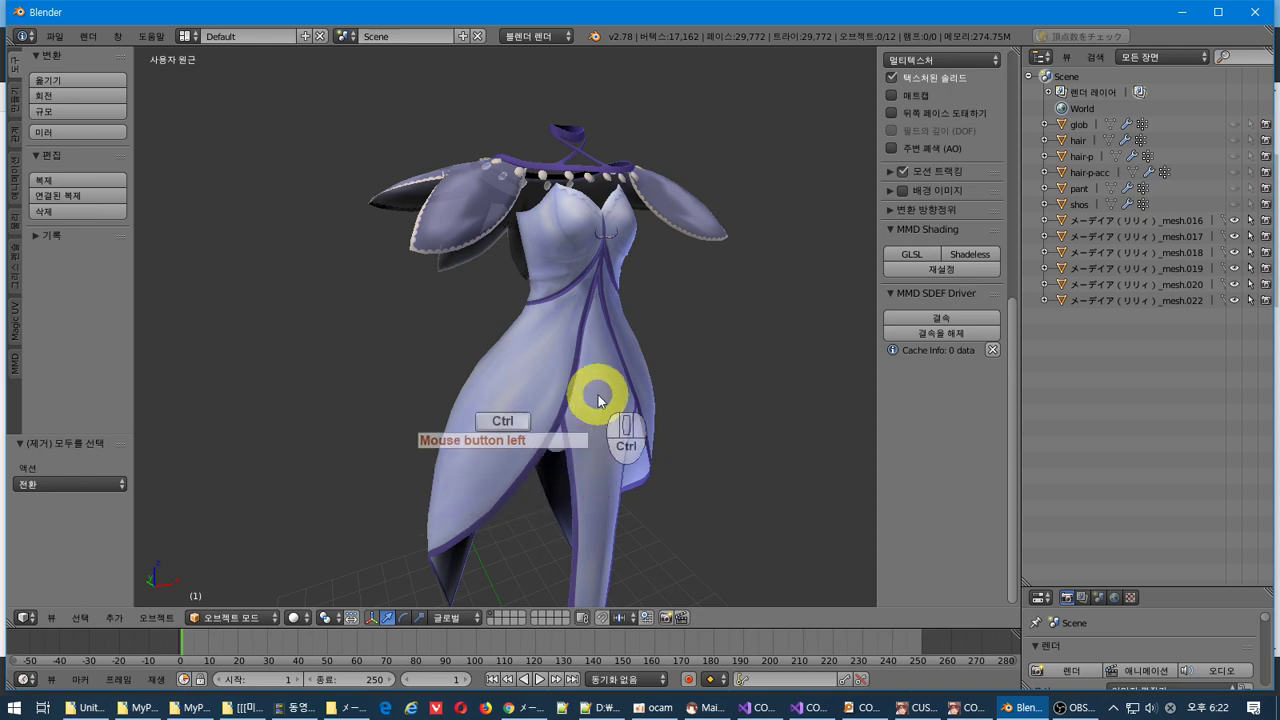
- Start saving the blend file and choose the recent folder C:\Download\メーデイア（リリィ）\ as its location
{"action": "key", "text": "ctrl+s"}
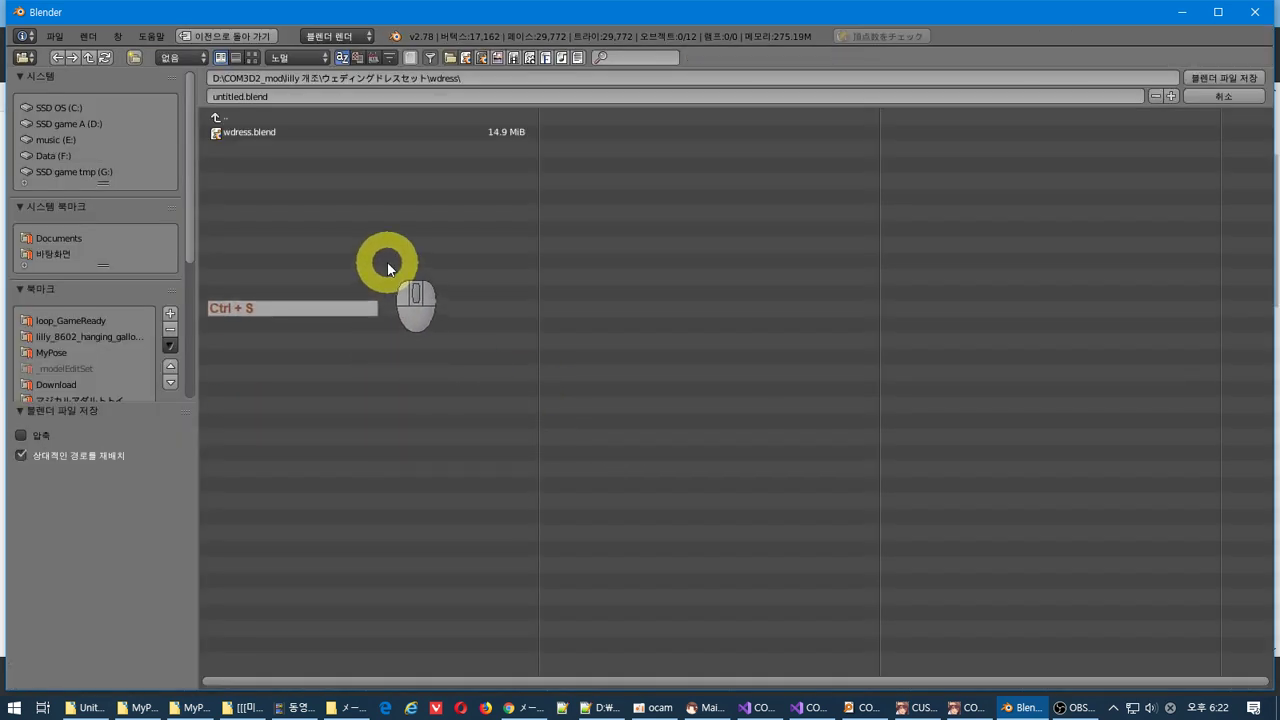
{"action": "scroll", "coordinate": [130, 264], "scroll_direction": "down", "scroll_amount": 3}
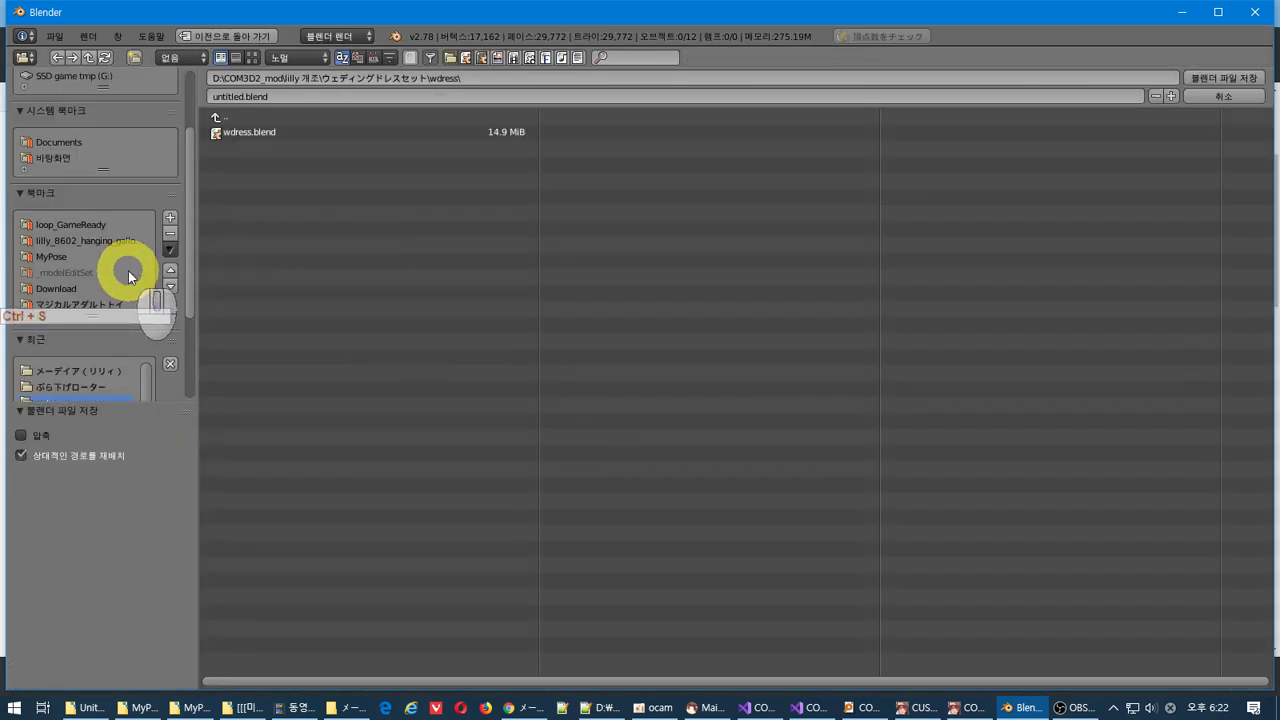
{"action": "left_click", "coordinate": [87, 376]}
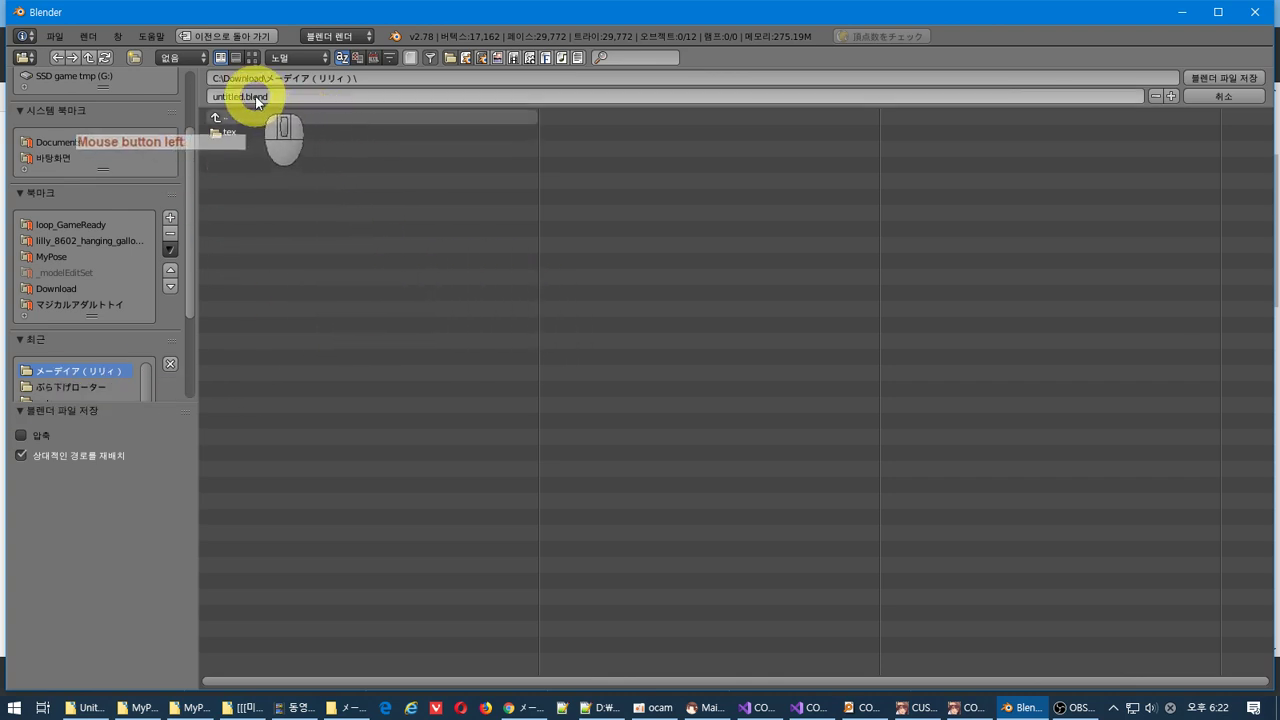
- Switch to the model's BowlRoll page in Chrome, translate it into Korean and look through its title and description
{"action": "key", "text": "alt+Tab"}
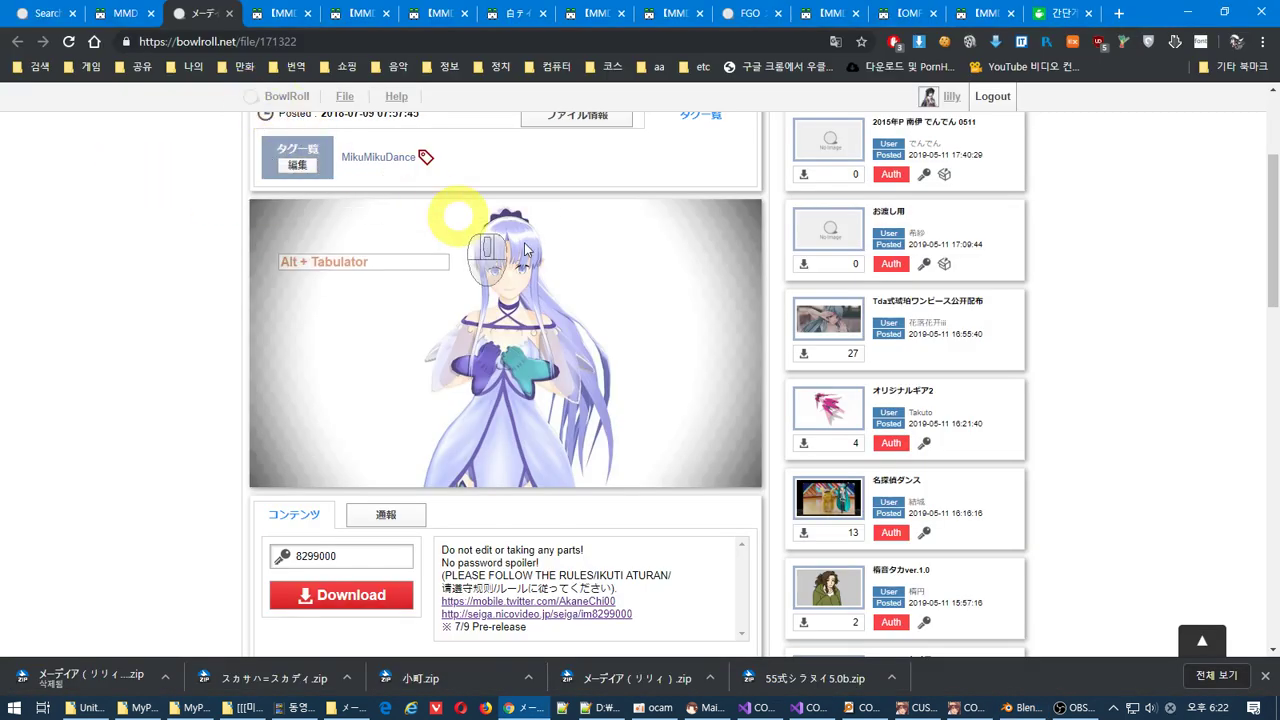
{"action": "scroll", "coordinate": [527, 250], "scroll_direction": "up", "scroll_amount": 1}
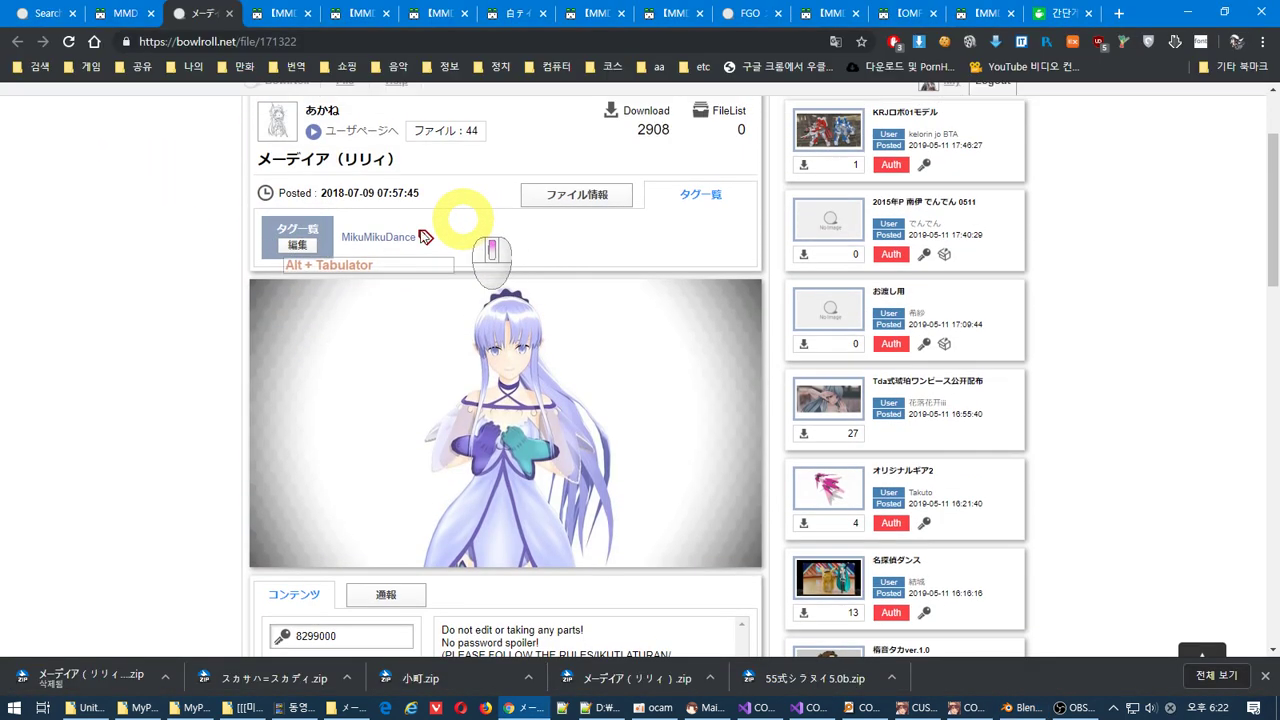
{"action": "right_click", "coordinate": [177, 301]}
{"action": "left_click", "coordinate": [283, 431]}
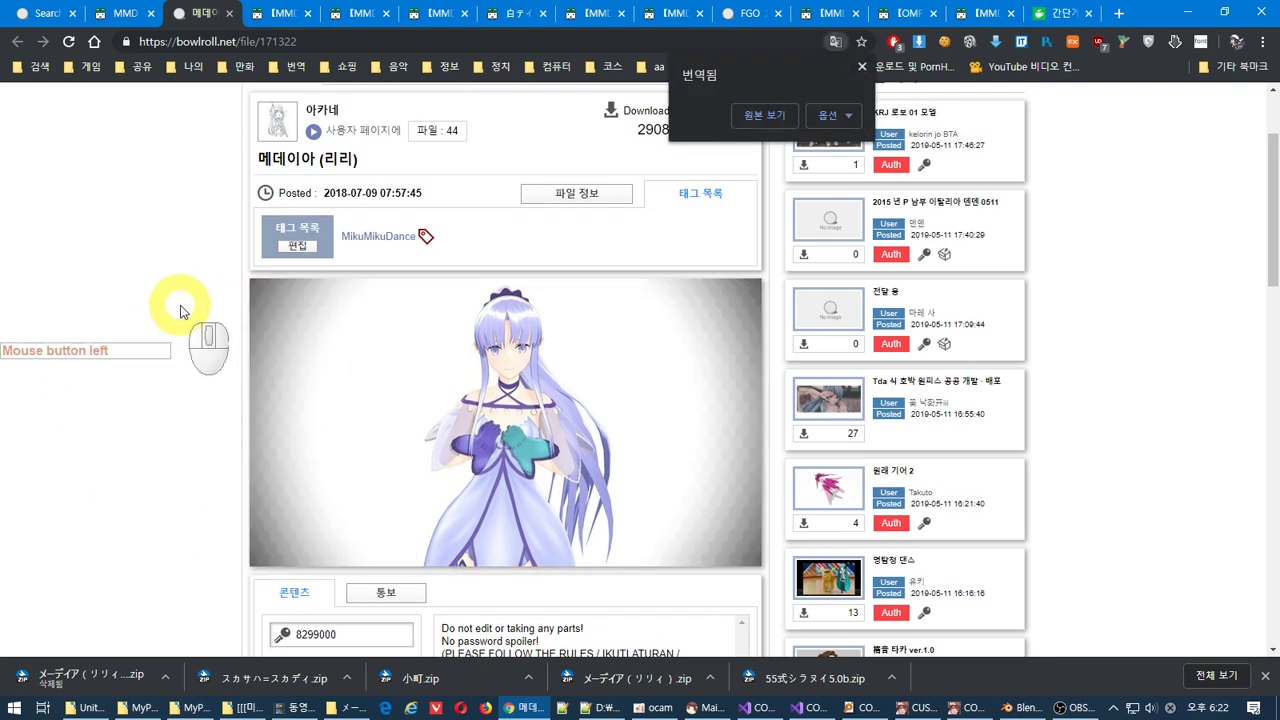
{"action": "scroll", "coordinate": [179, 309], "scroll_direction": "down", "scroll_amount": 1}
{"action": "scroll", "coordinate": [178, 303], "scroll_direction": "up", "scroll_amount": 3}
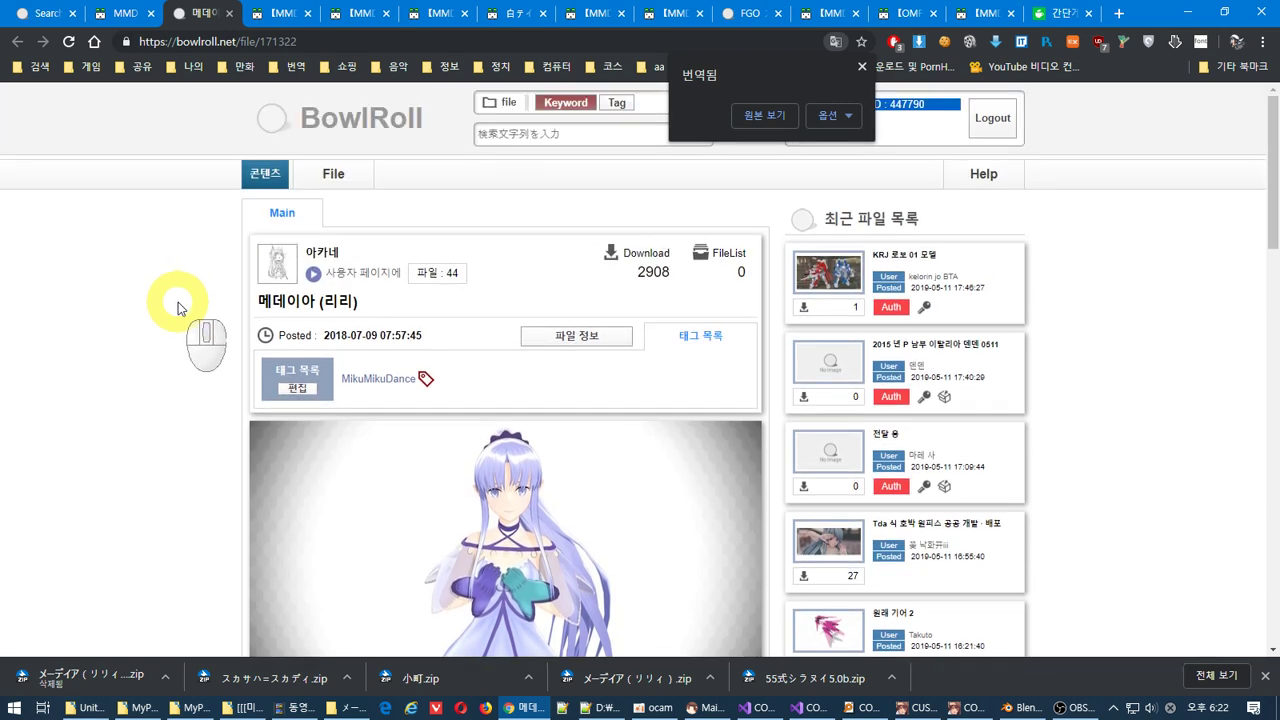
{"action": "scroll", "coordinate": [178, 308], "scroll_direction": "down", "scroll_amount": 1}
{"action": "scroll", "coordinate": [235, 268], "scroll_direction": "down", "scroll_amount": 5}
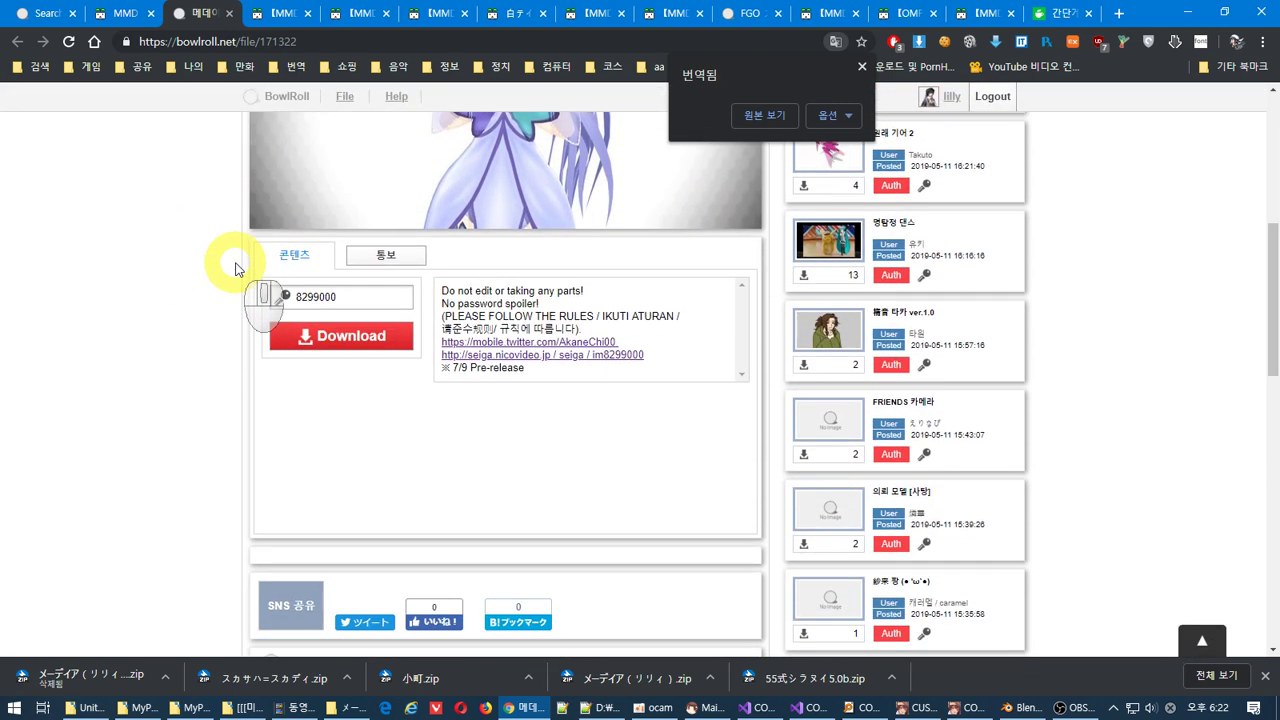
- Check the model's translated title, switch back to Blender and save the file as medeia-lili.blend in C:\Download\メーデイア（リリィ）\
{"action": "scroll", "coordinate": [235, 268], "scroll_direction": "up", "scroll_amount": 3}
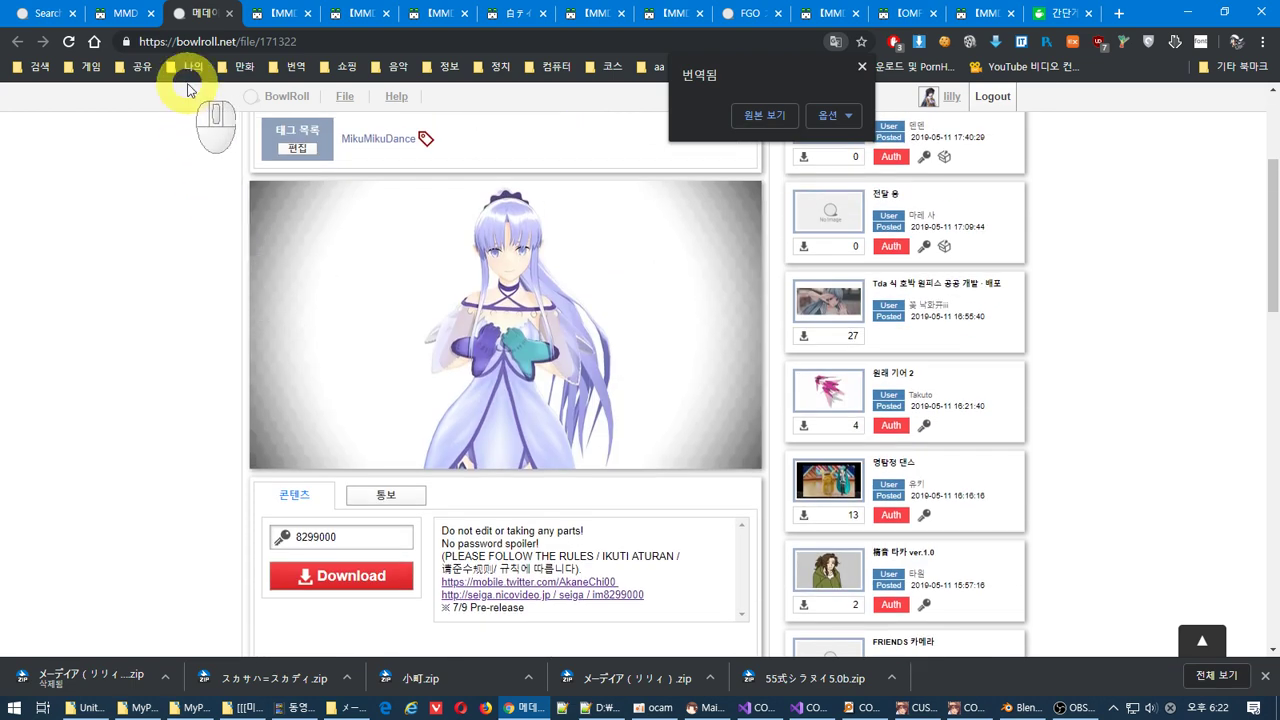
{"action": "scroll", "coordinate": [228, 232], "scroll_direction": "up", "scroll_amount": 3}
{"action": "scroll", "coordinate": [223, 225], "scroll_direction": "down", "scroll_amount": 1}
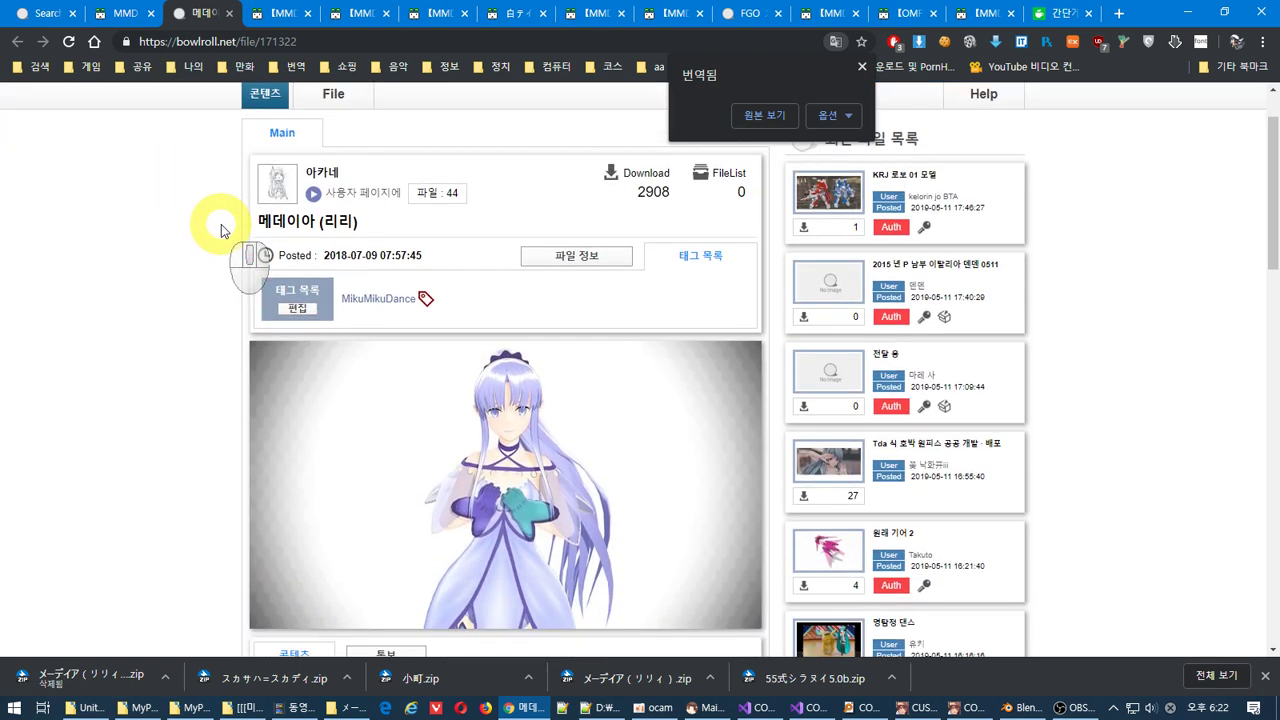
{"action": "key", "text": "alt+Tab"}
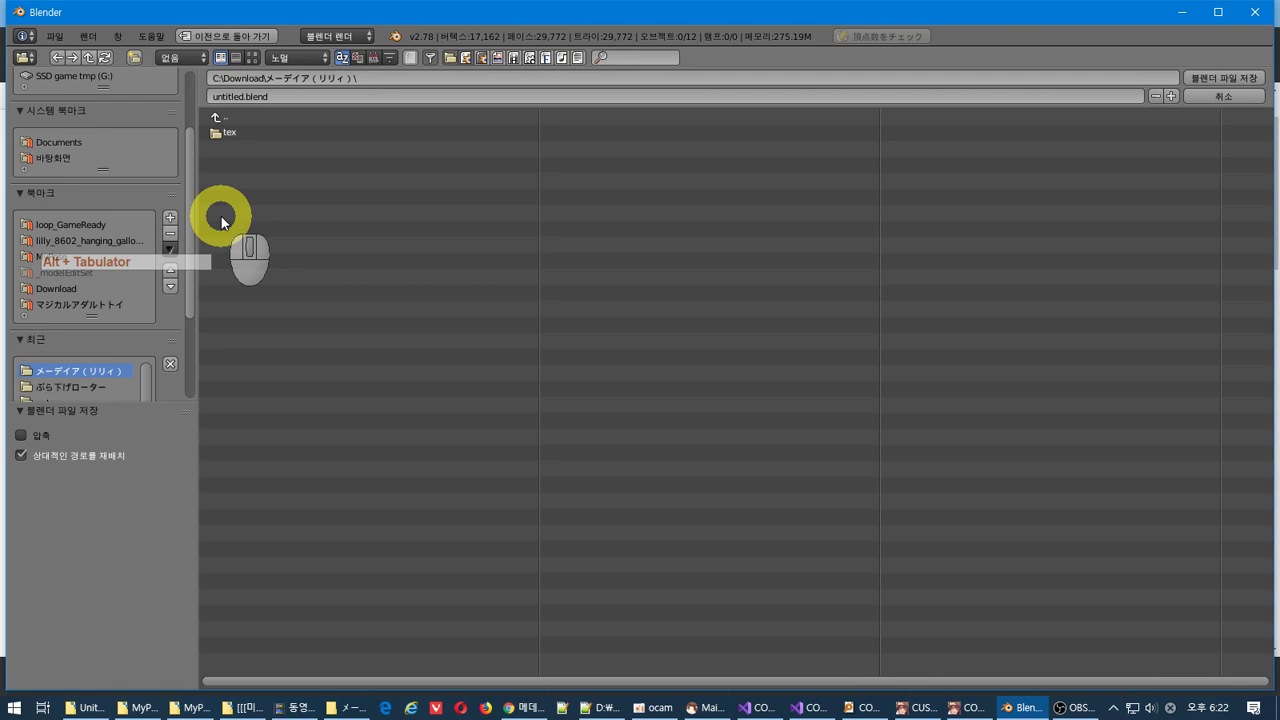
{"action": "left_click", "coordinate": [229, 95]}
{"action": "left_click", "coordinate": [235, 95]}
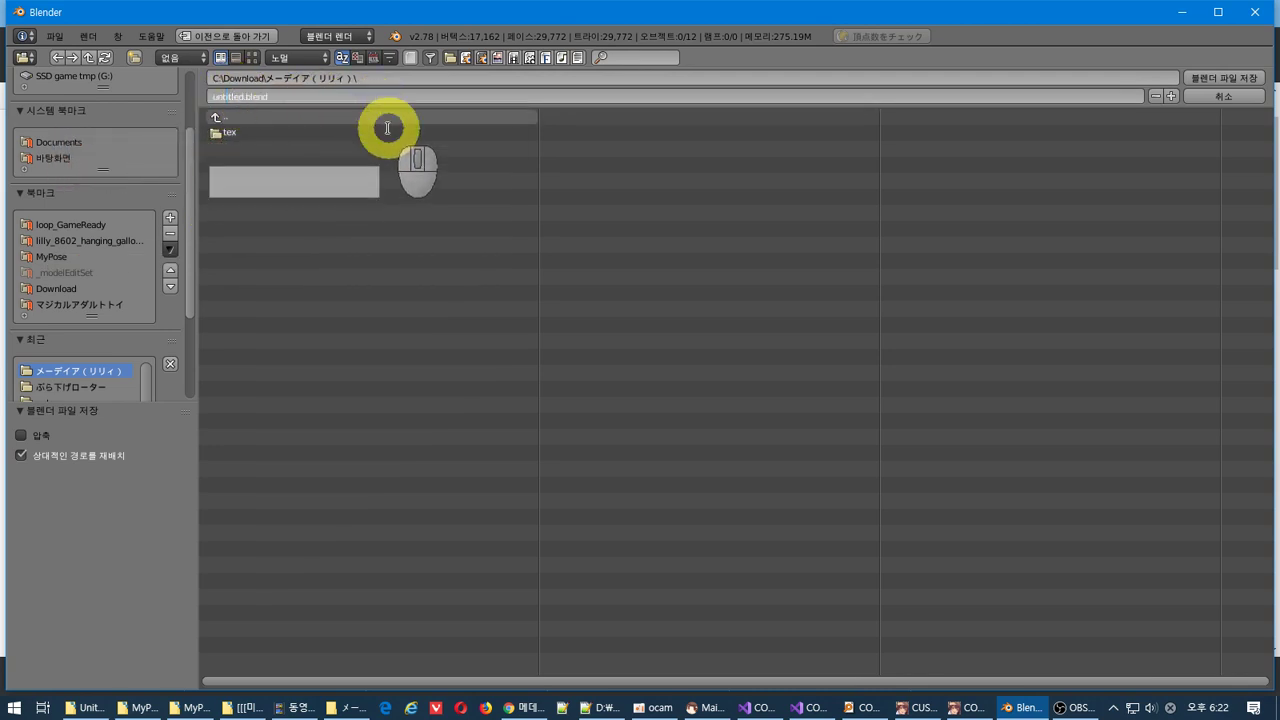
{"action": "key", "text": "Delete"}
{"action": "key", "text": "Delete"}
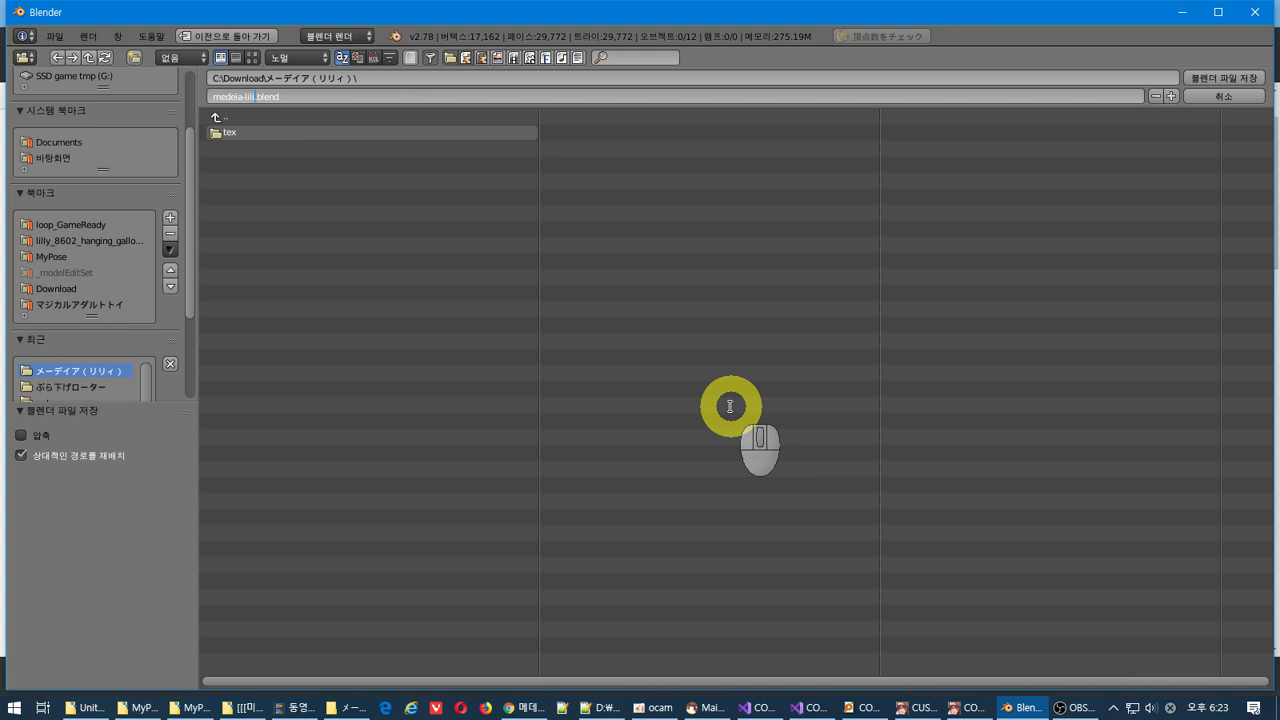
{"action": "left_click", "coordinate": [1213, 84]}
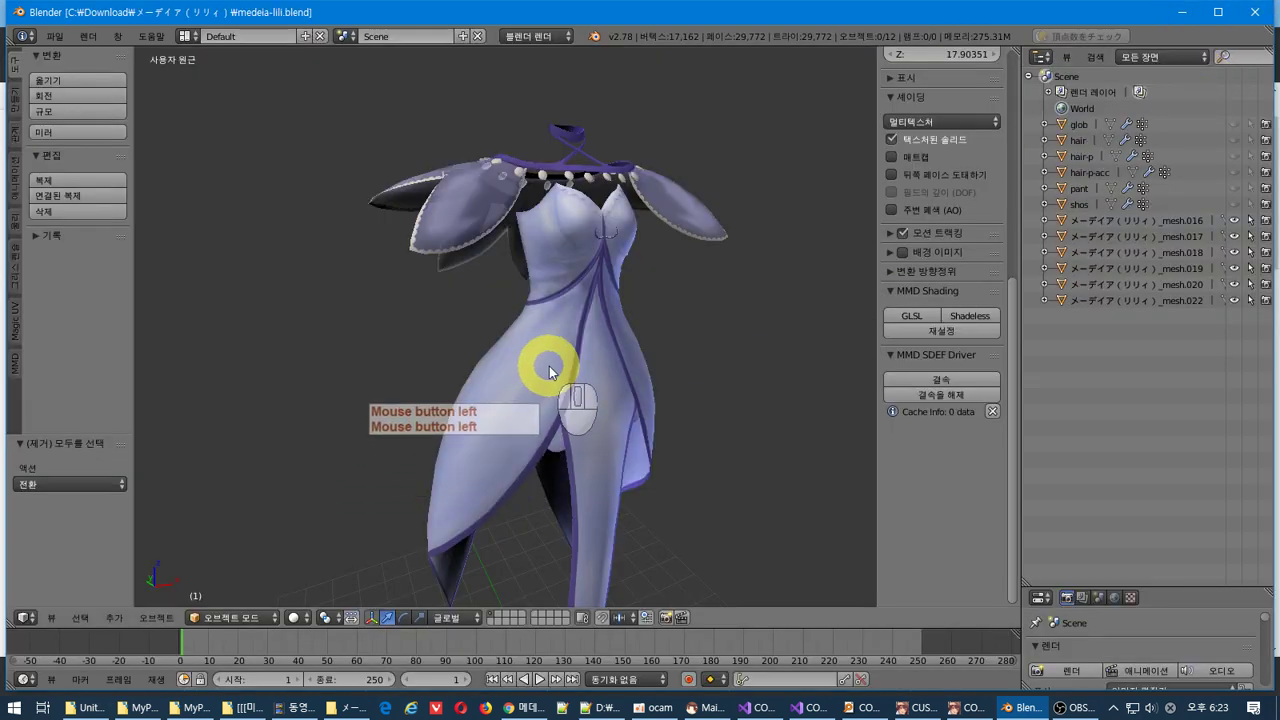
{"action": "left_click", "coordinate": [1058, 704]}
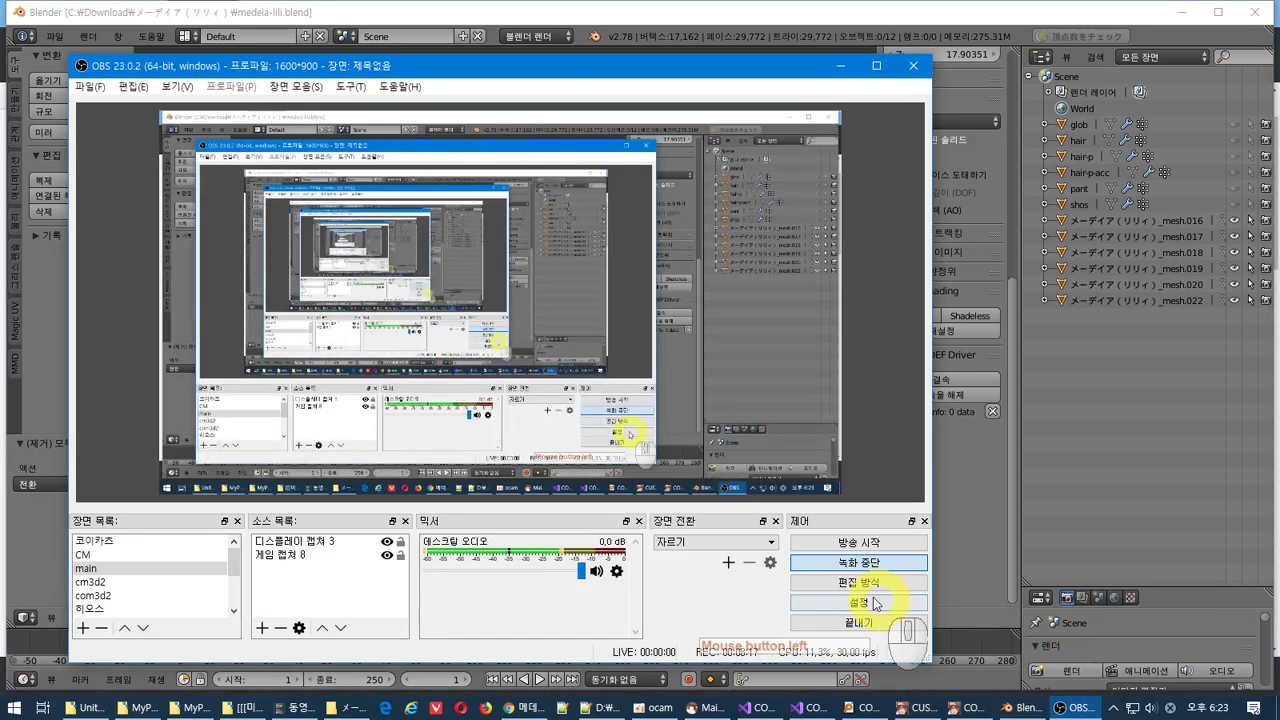